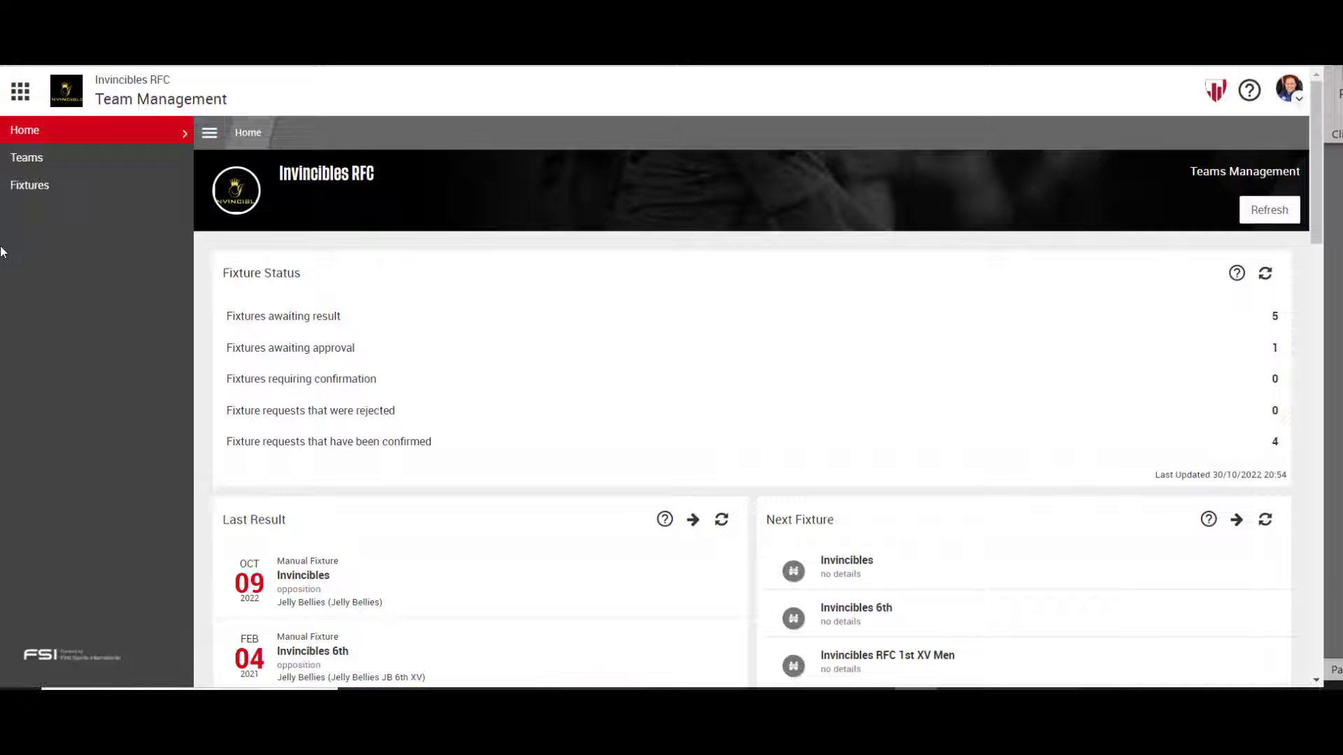
- Open the Invincibles RFC 1st XV Men team from the teams list and review its playing squad's membership, emergency contact and consent columns
{"action": "left_click", "coordinate": [180, 161]}
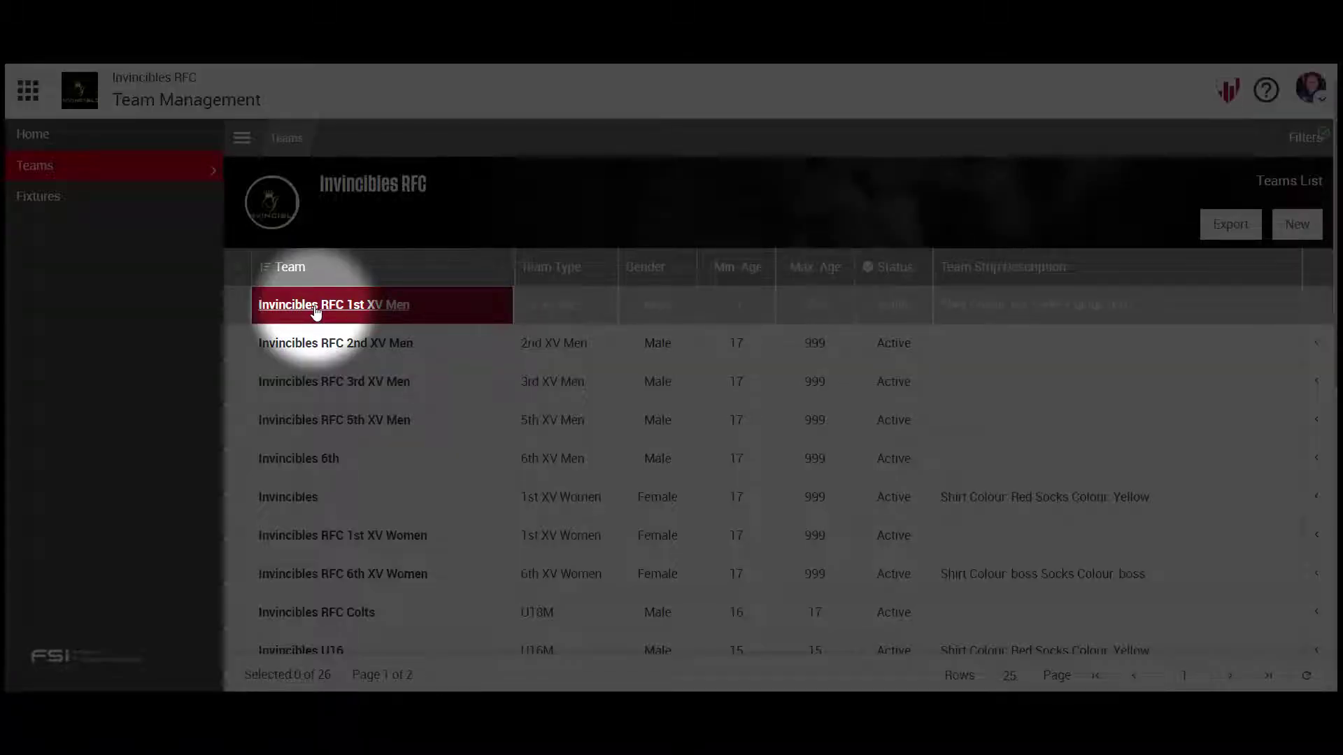
{"action": "left_click", "coordinate": [316, 307]}
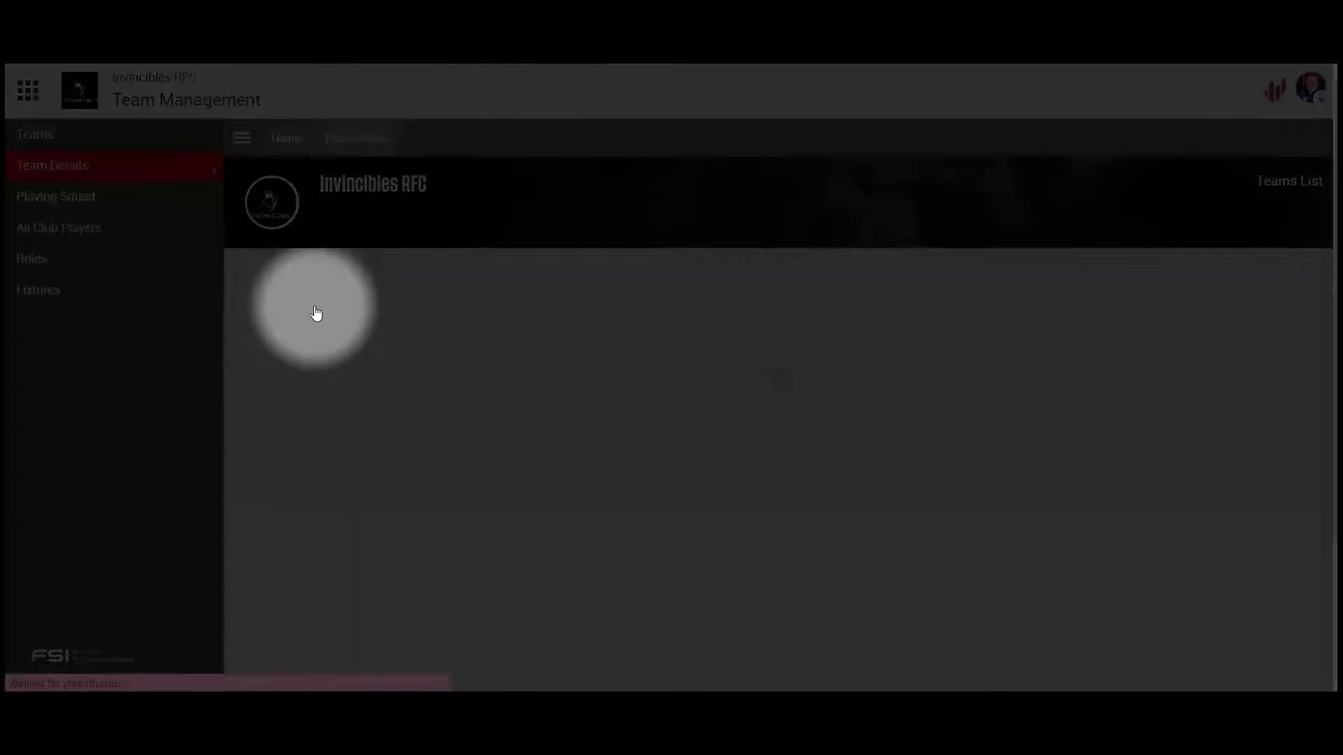
{"action": "left_click", "coordinate": [99, 198]}
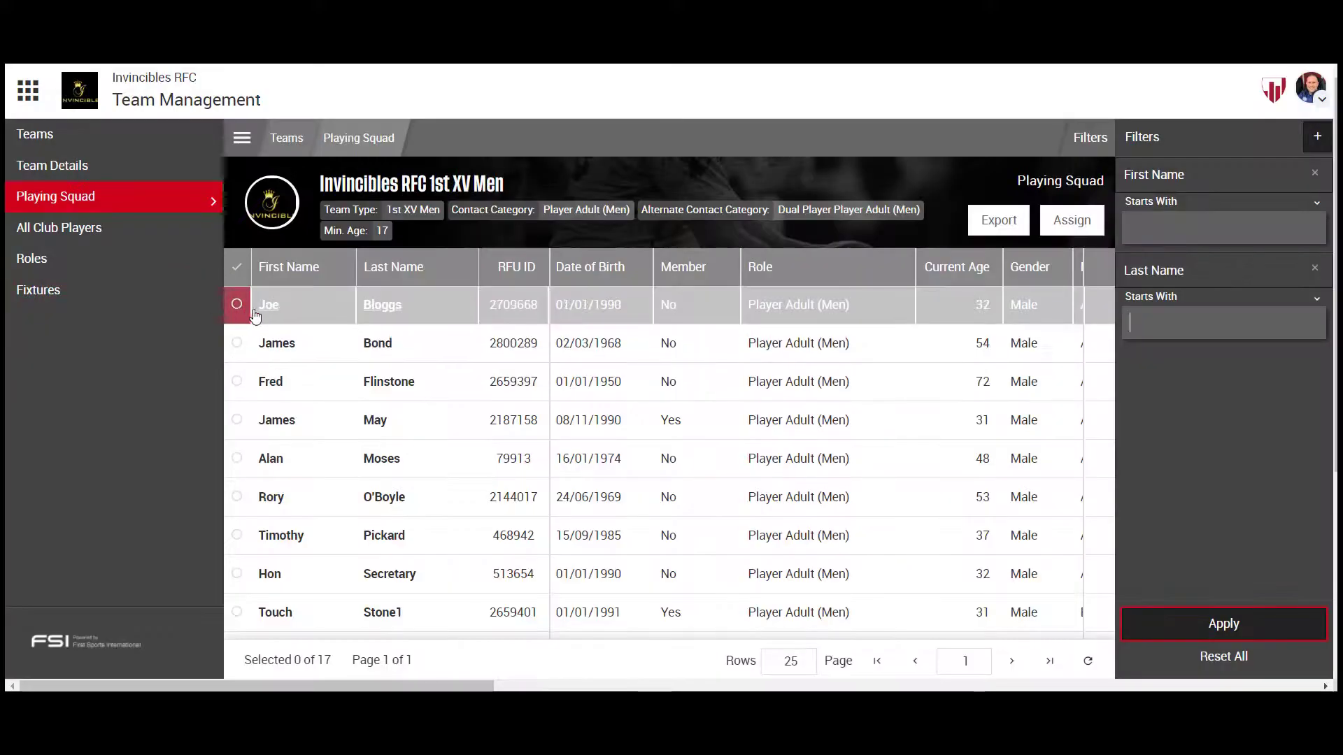
{"action": "left_click_drag", "start_coordinate": [293, 686], "coordinate": [611, 687]}
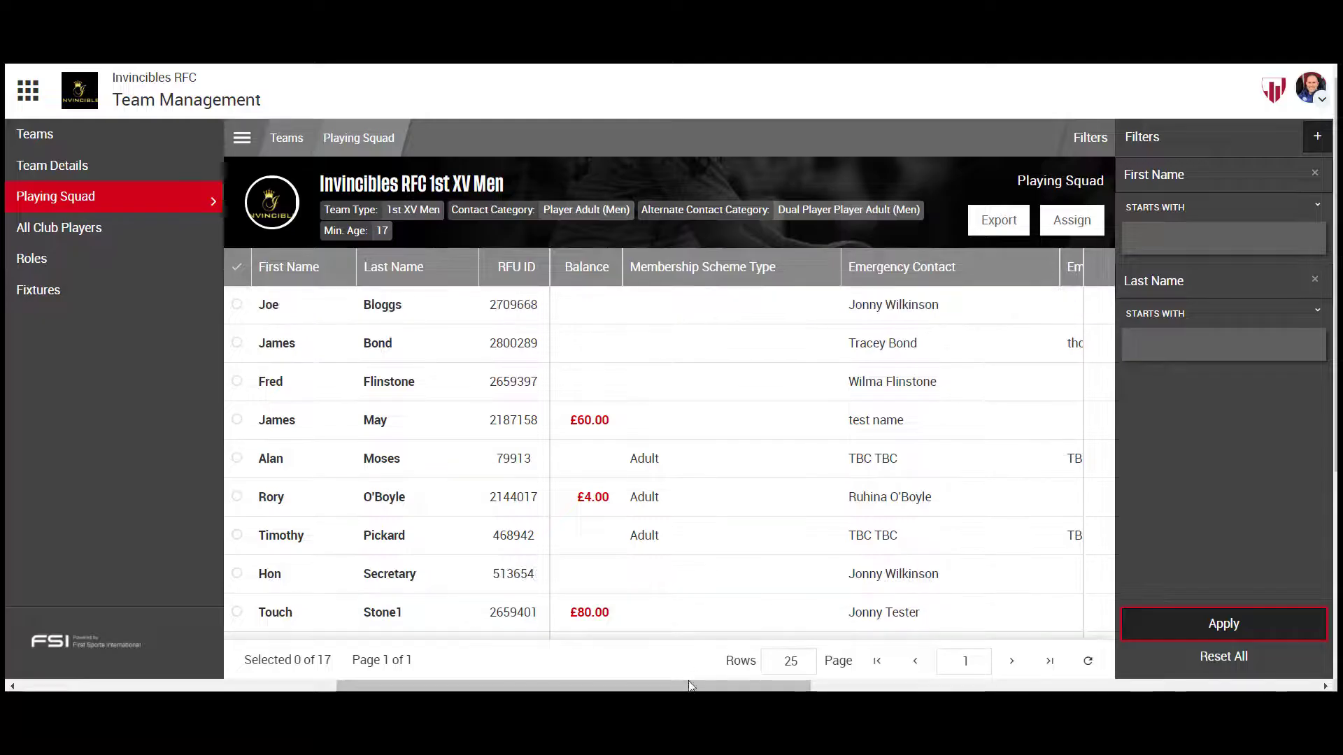
{"action": "left_click_drag", "start_coordinate": [693, 686], "coordinate": [991, 686]}
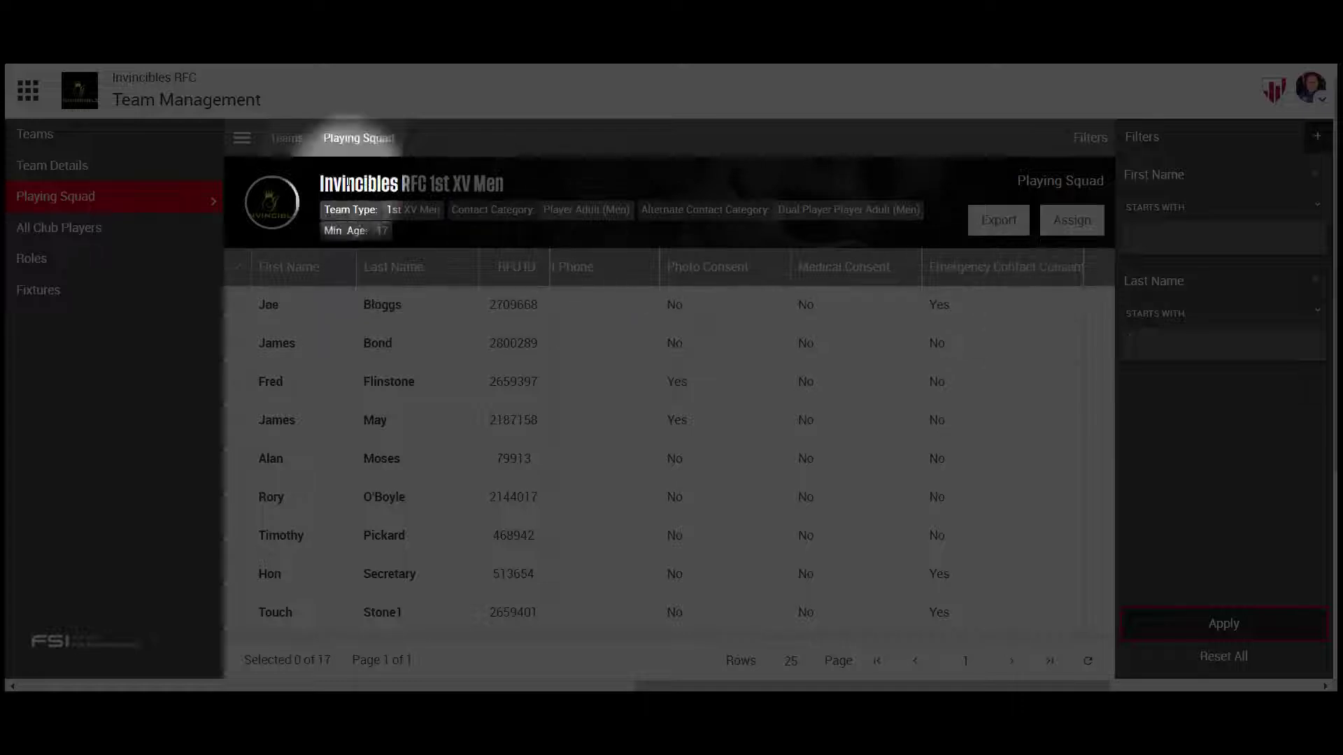
- Go back to the teams list, inspect the team type options in the new team form, and cancel the form
{"action": "left_click", "coordinate": [89, 138]}
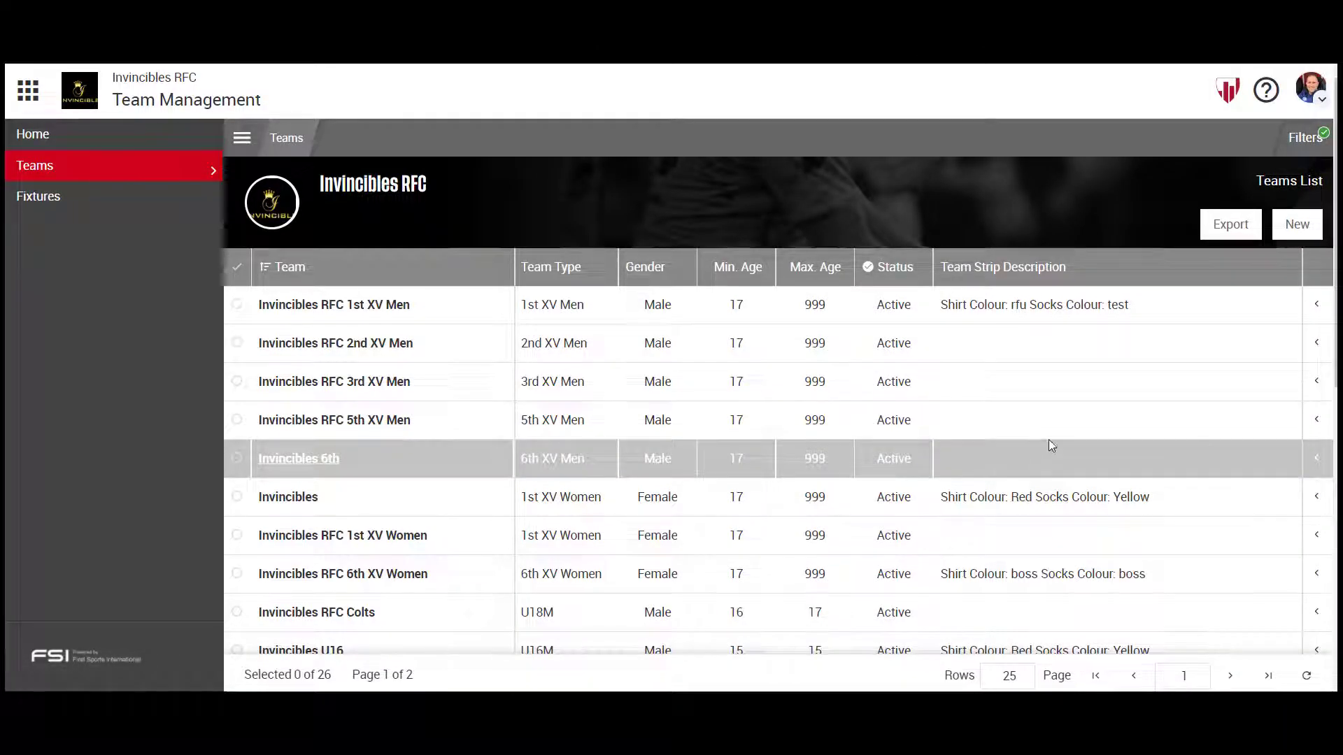
{"action": "left_click", "coordinate": [1310, 234]}
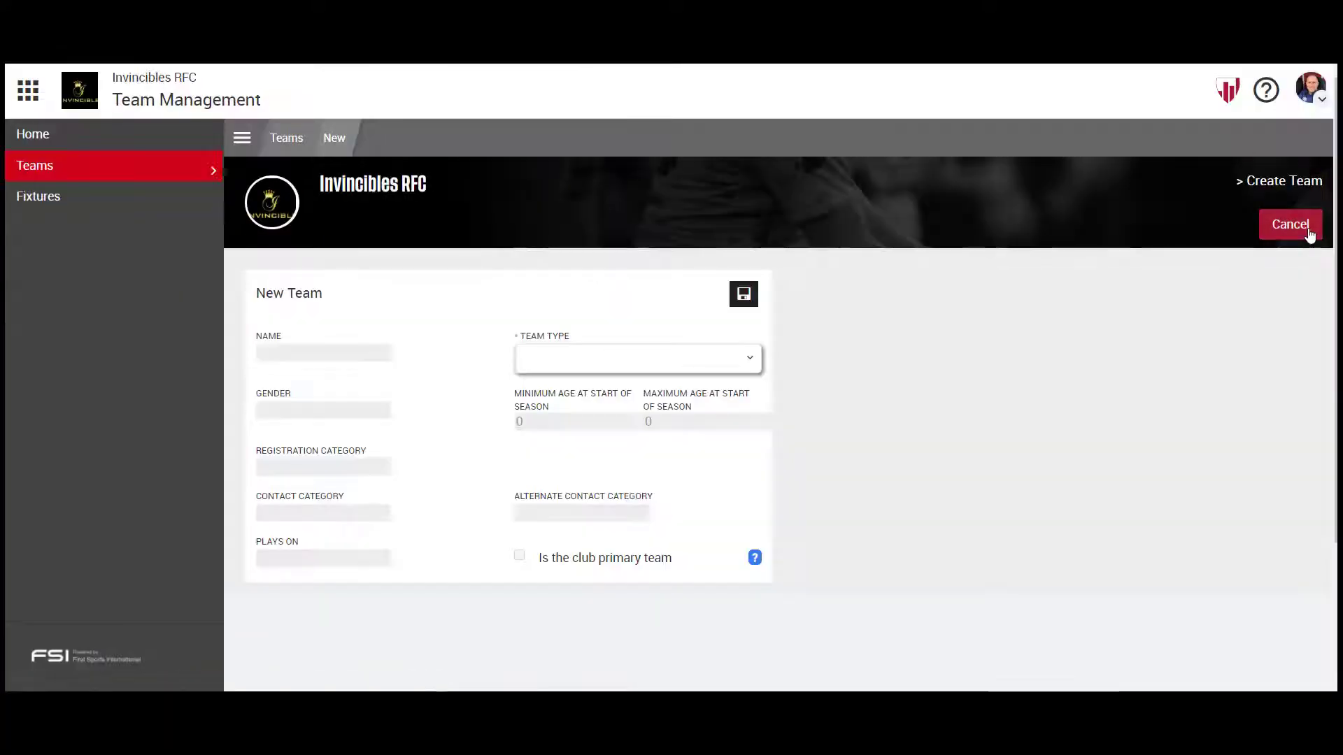
{"action": "left_click", "coordinate": [748, 360]}
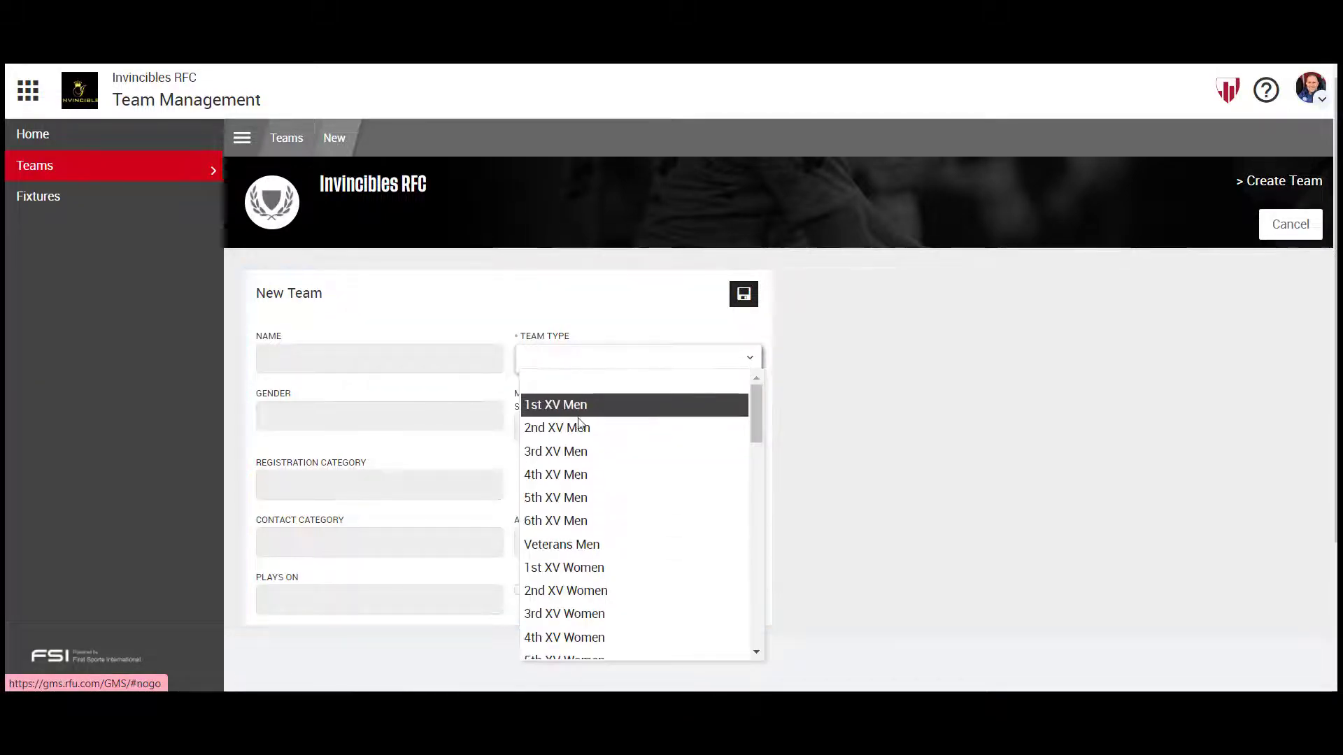
{"action": "left_click", "coordinate": [973, 429]}
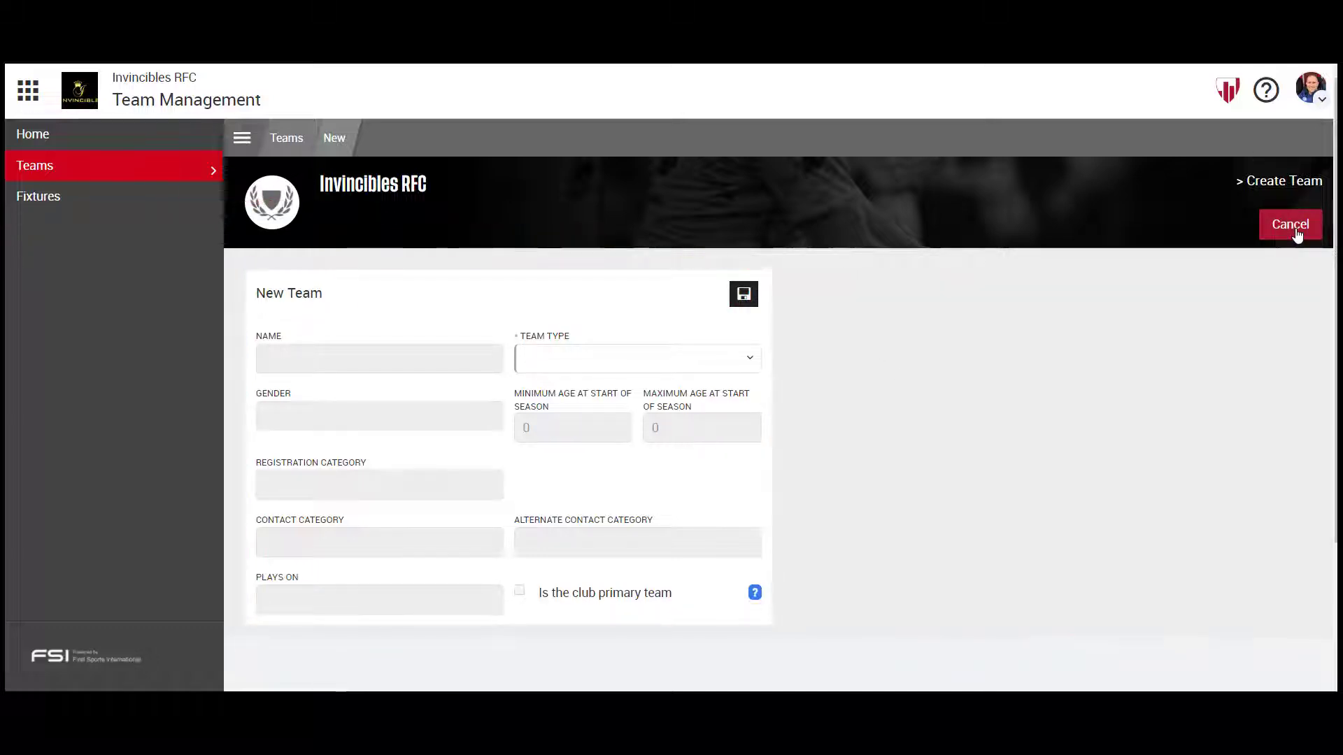
{"action": "left_click", "coordinate": [1297, 231]}
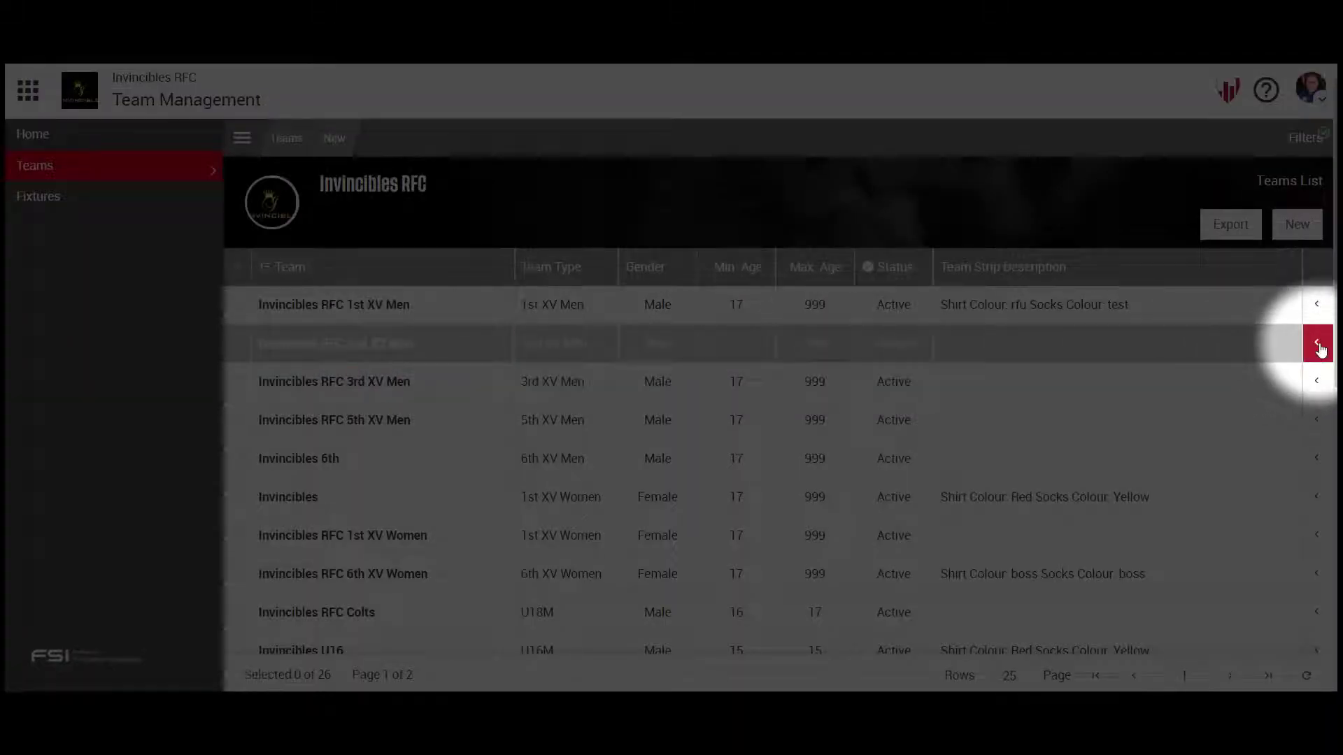
- Expand the Invincibles RFC 2nd XV Men entry in the teams list and open its team details for editing
{"action": "left_click", "coordinate": [1317, 345]}
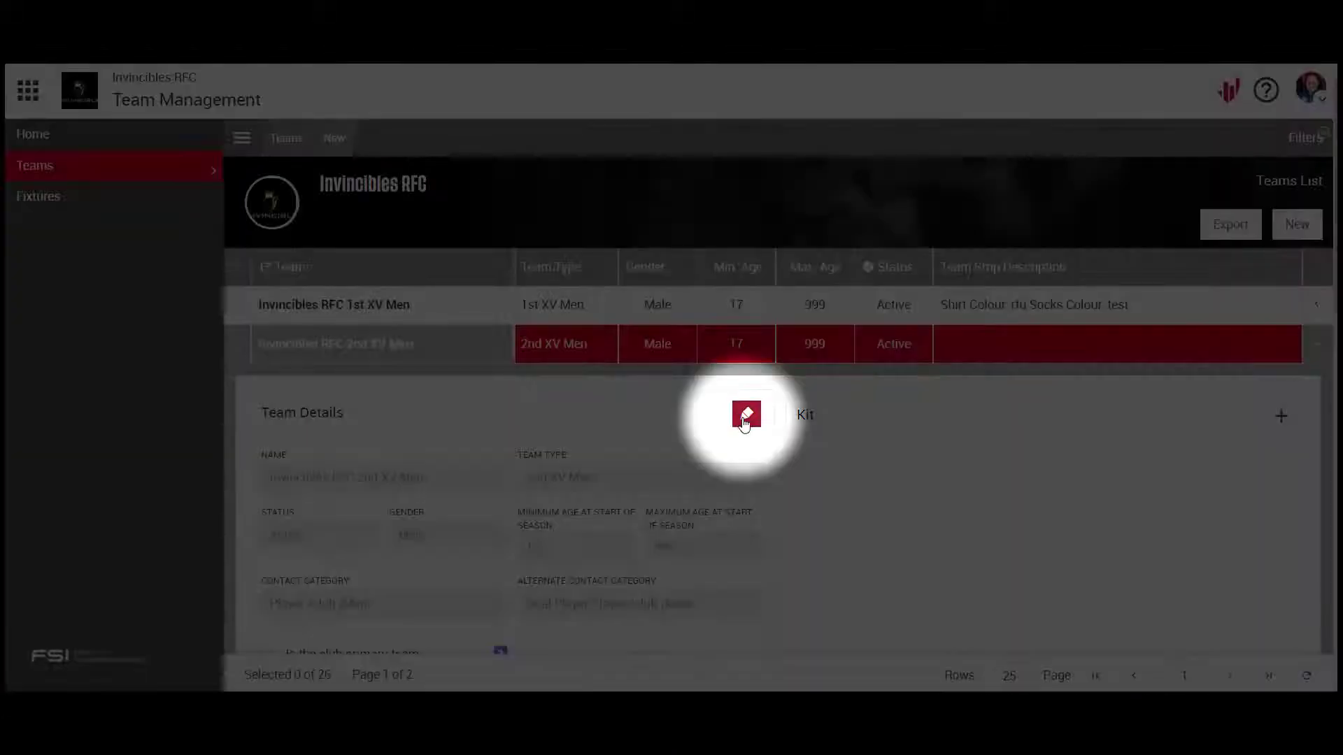
{"action": "left_click", "coordinate": [746, 415]}
{"action": "scroll", "coordinate": [700, 406], "scroll_direction": "down", "scroll_amount": 1}
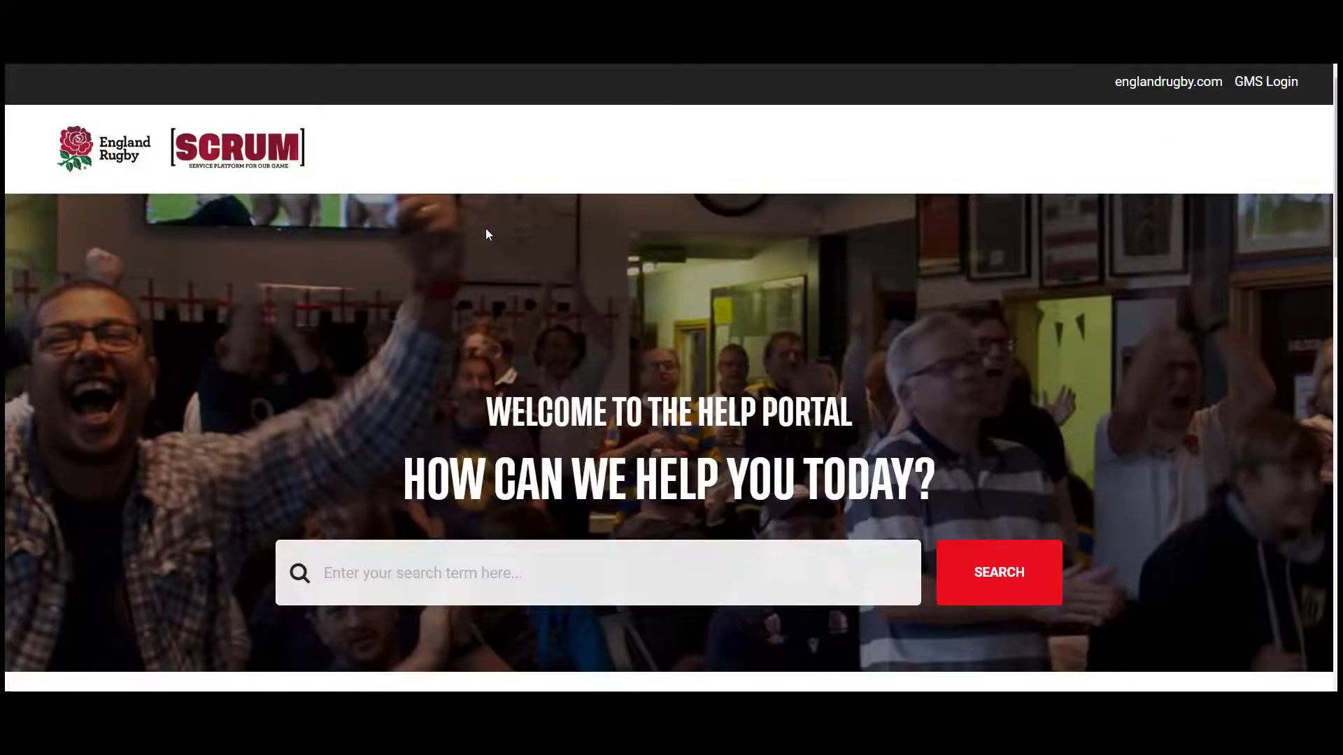
- Browse the Game Management System solutions in the England Rugby help portal and go to the Team Management section
{"action": "scroll", "coordinate": [485, 228], "scroll_direction": "down", "scroll_amount": 4}
{"action": "scroll", "coordinate": [651, 299], "scroll_direction": "down", "scroll_amount": 10}
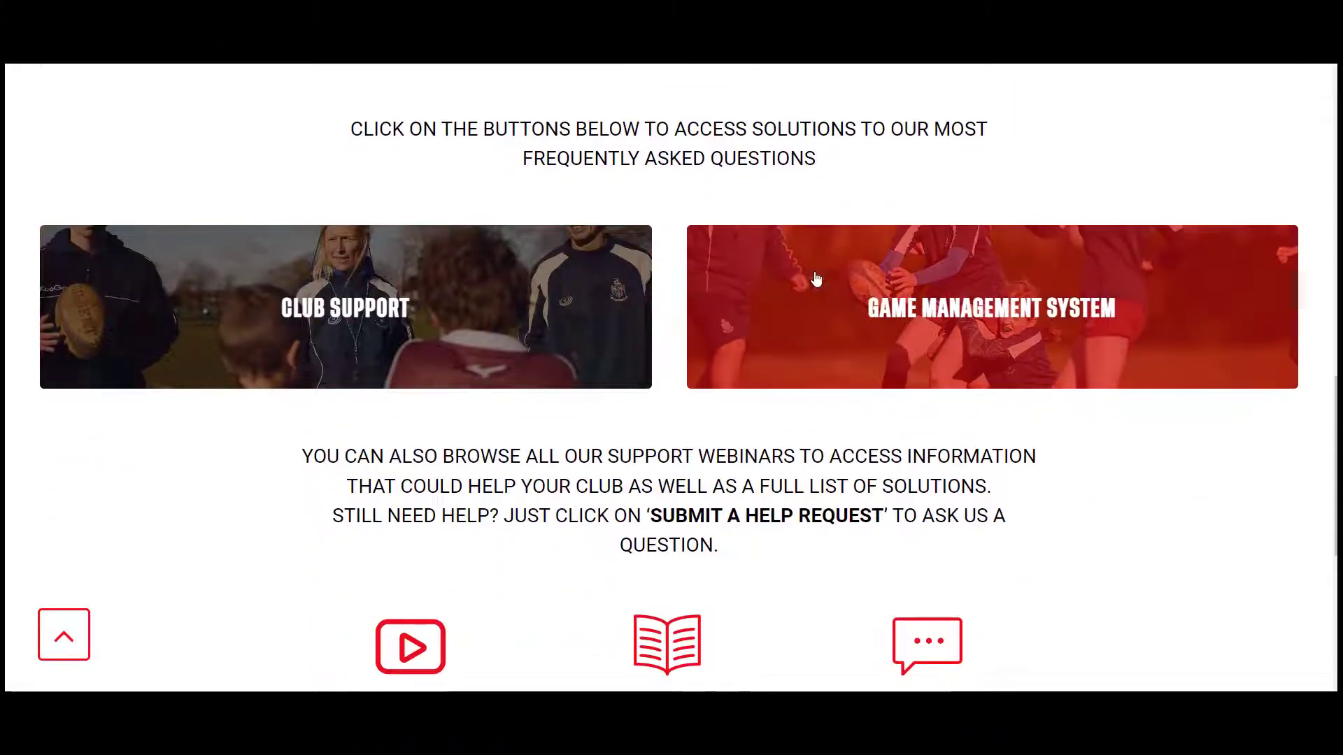
{"action": "left_click", "coordinate": [852, 285]}
{"action": "scroll", "coordinate": [809, 300], "scroll_direction": "down", "scroll_amount": 5}
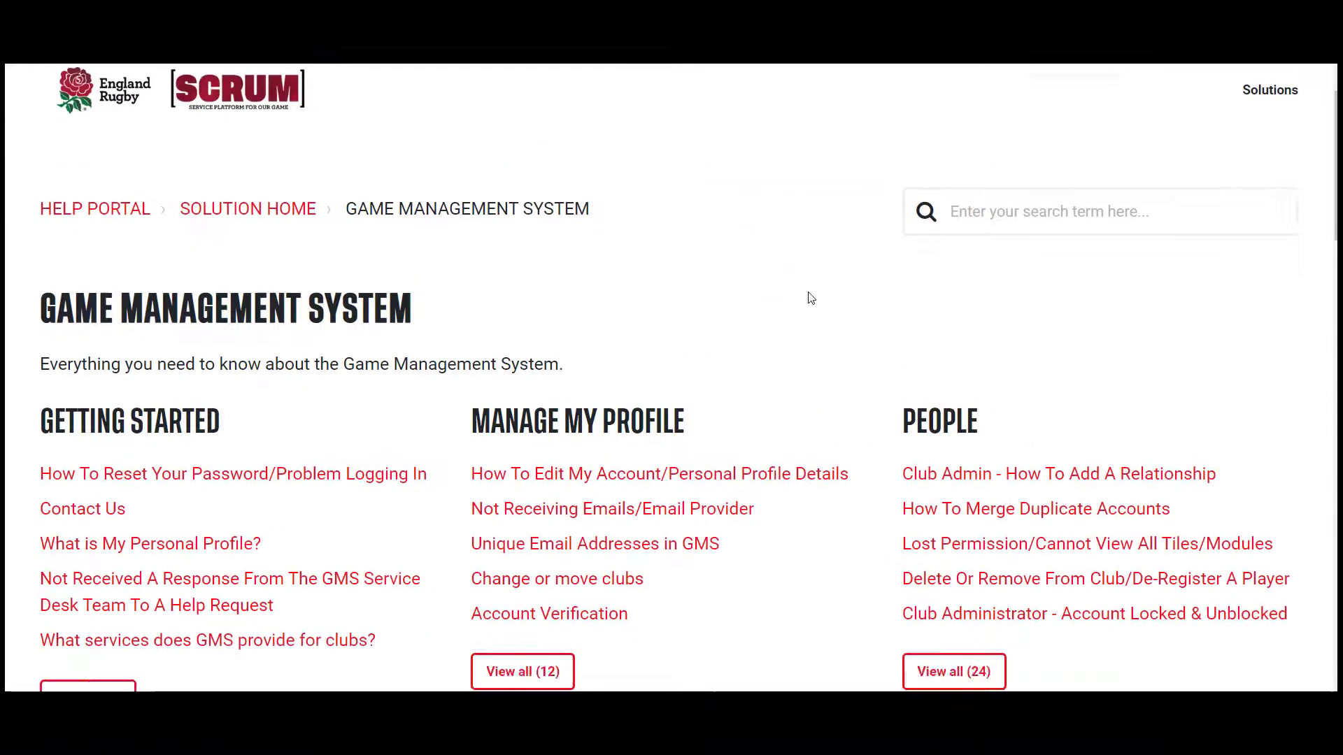
{"action": "scroll", "coordinate": [810, 300], "scroll_direction": "down", "scroll_amount": 1}
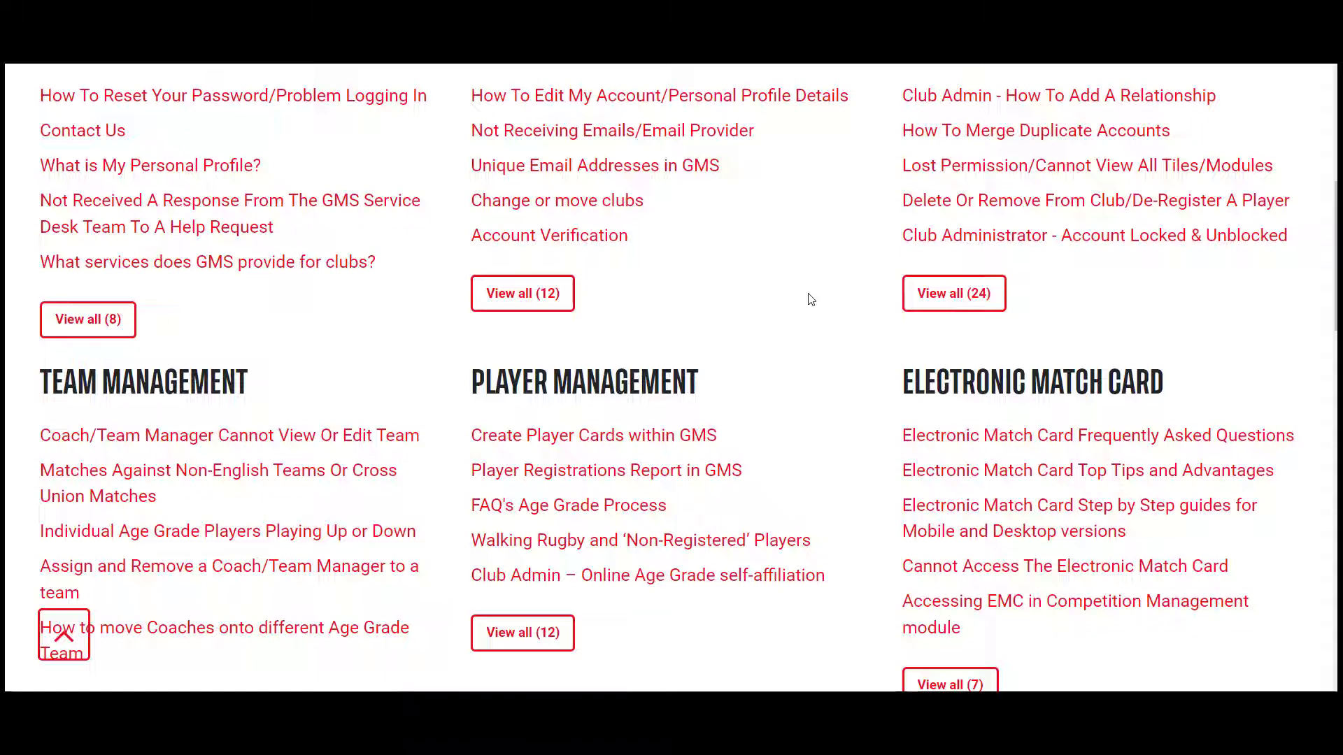
{"action": "left_click", "coordinate": [197, 381]}
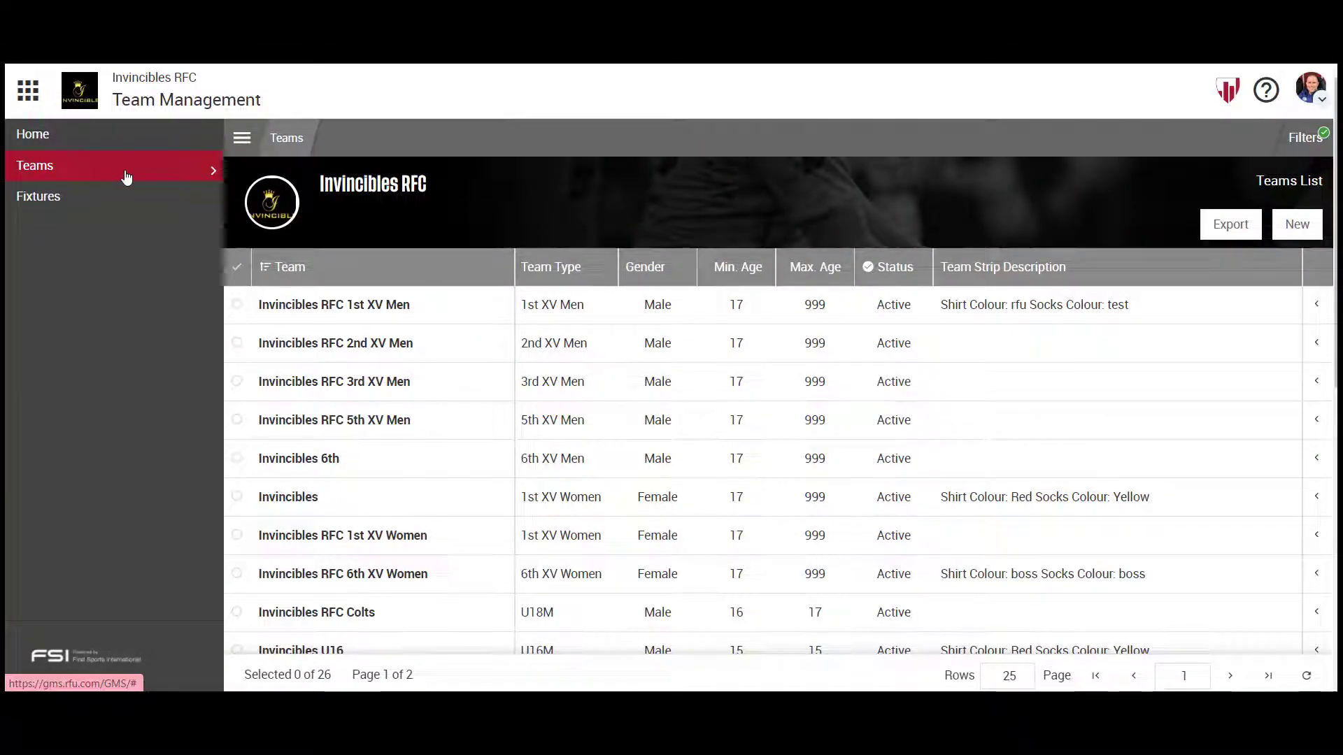
- Open the Invincibles RFC 1st XV Men team and examine the Squad Player column in its playing squad and all club players lists
{"action": "left_click", "coordinate": [337, 305]}
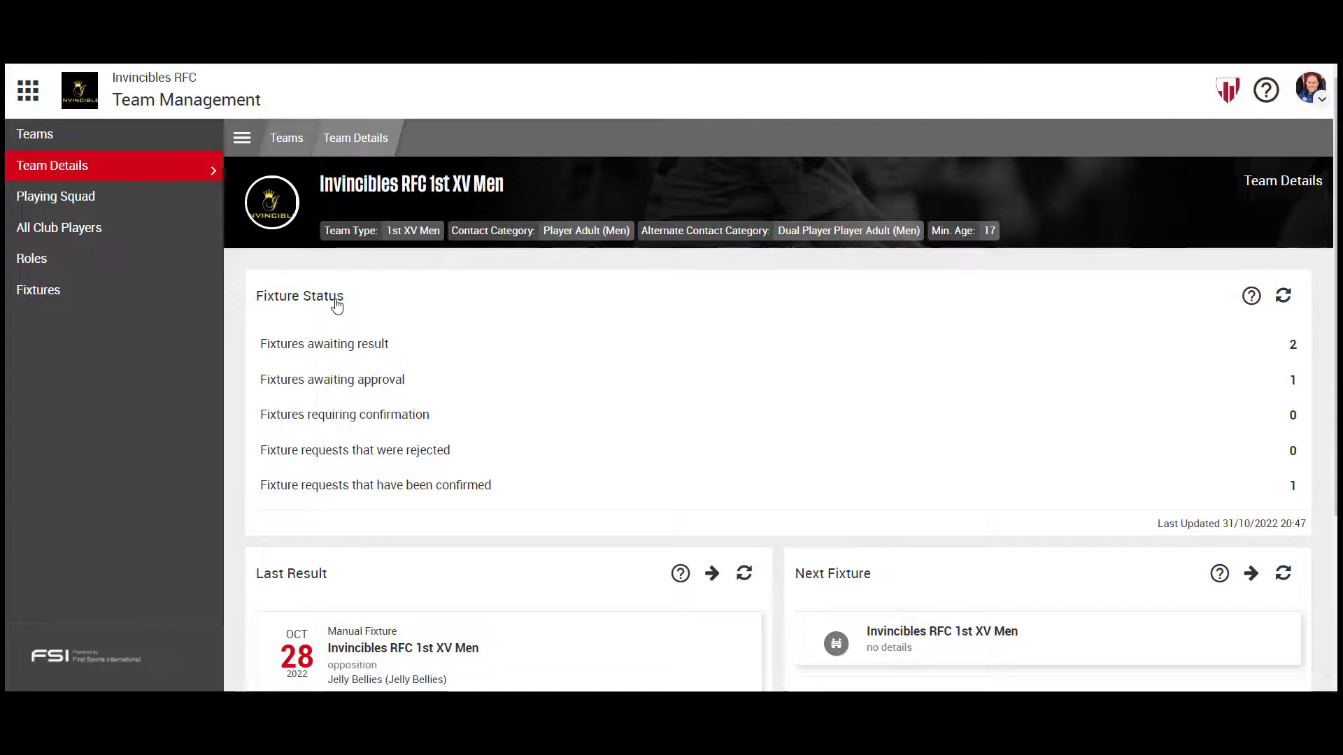
{"action": "left_click", "coordinate": [80, 201]}
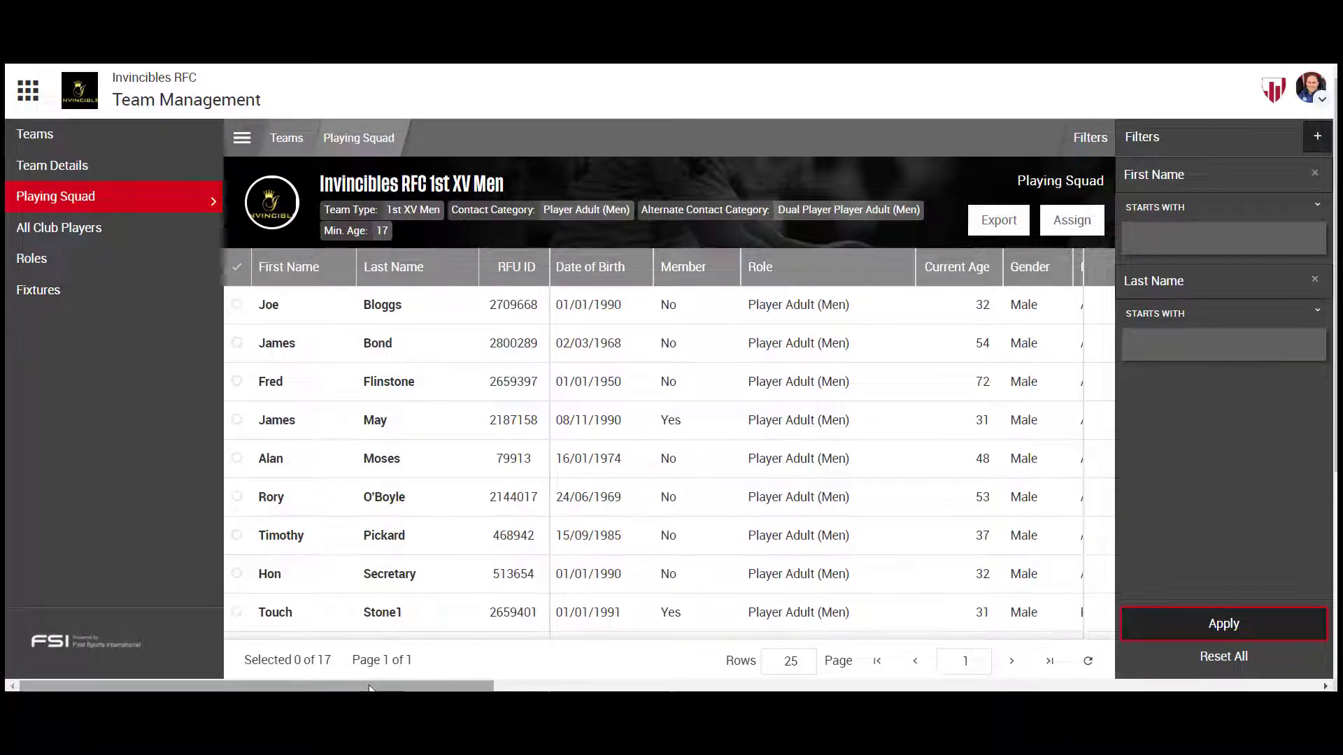
{"action": "left_click_drag", "start_coordinate": [369, 688], "coordinate": [499, 688]}
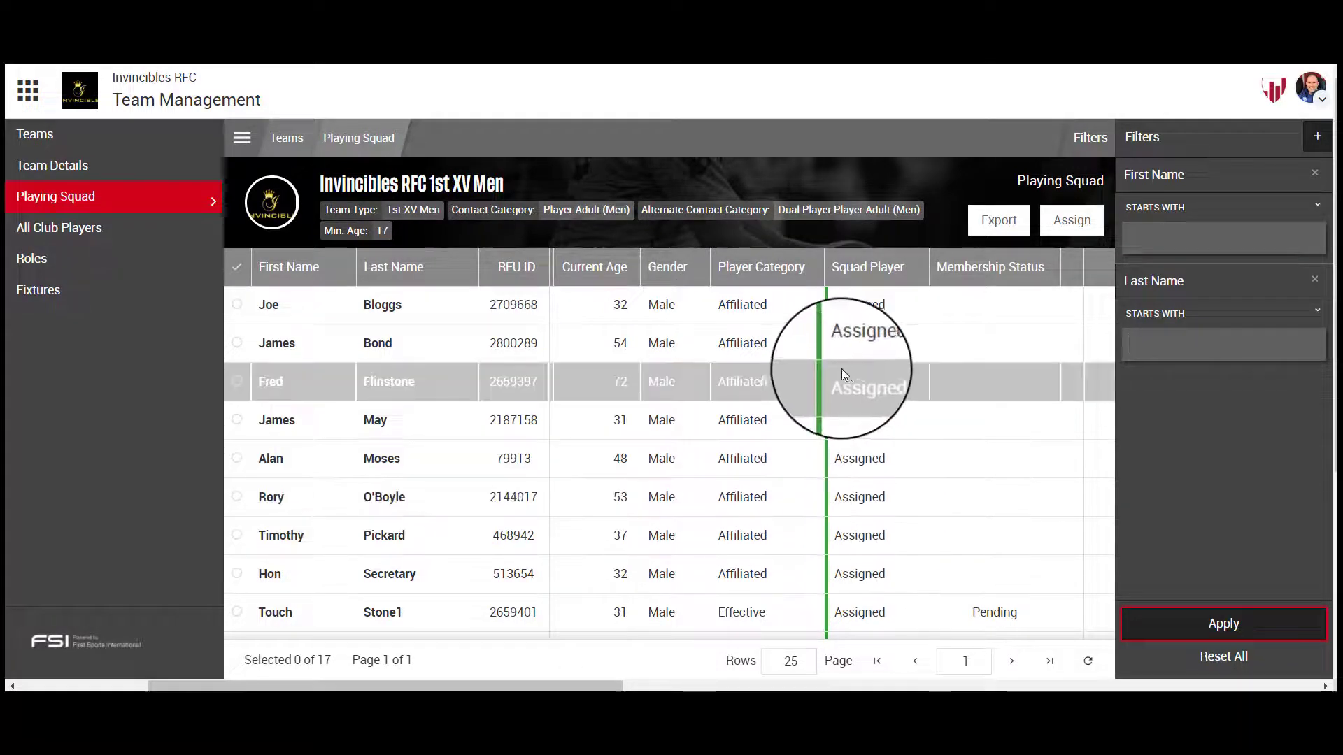
{"action": "left_click", "coordinate": [117, 231]}
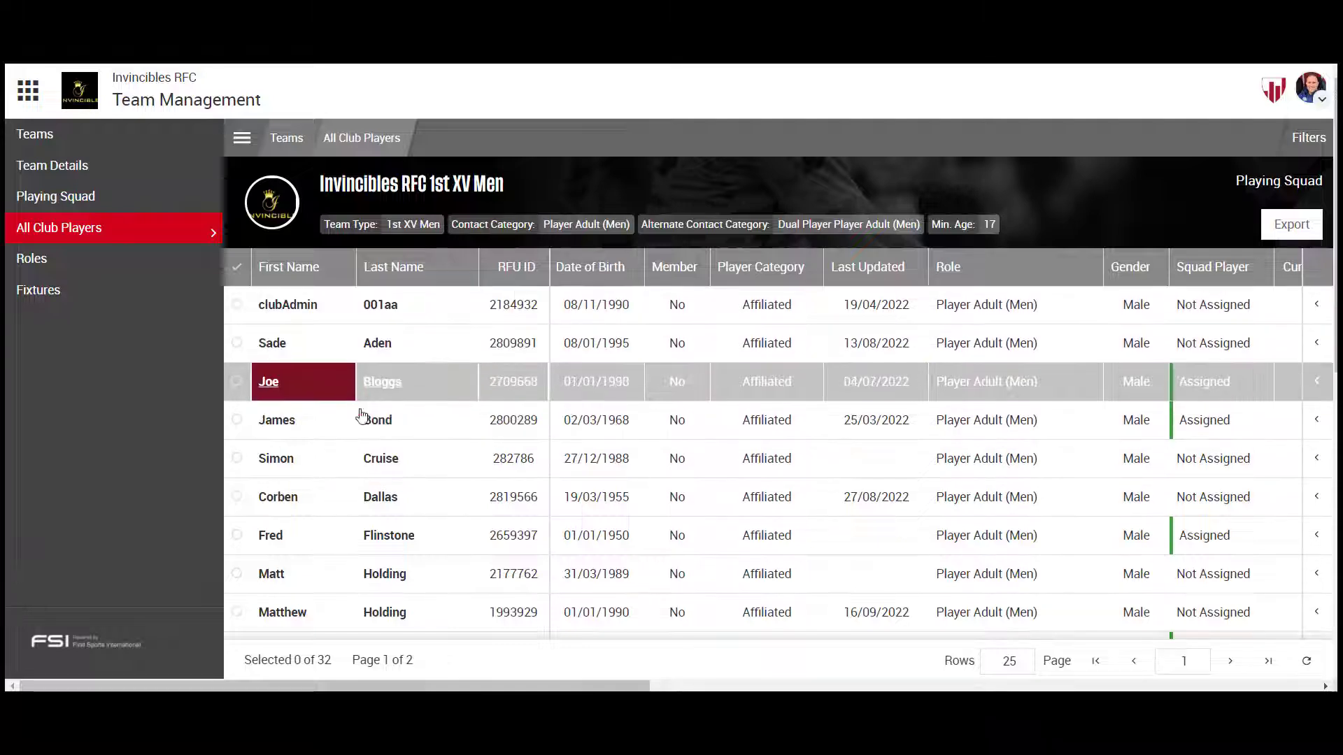
{"action": "left_click_drag", "start_coordinate": [397, 687], "coordinate": [531, 688]}
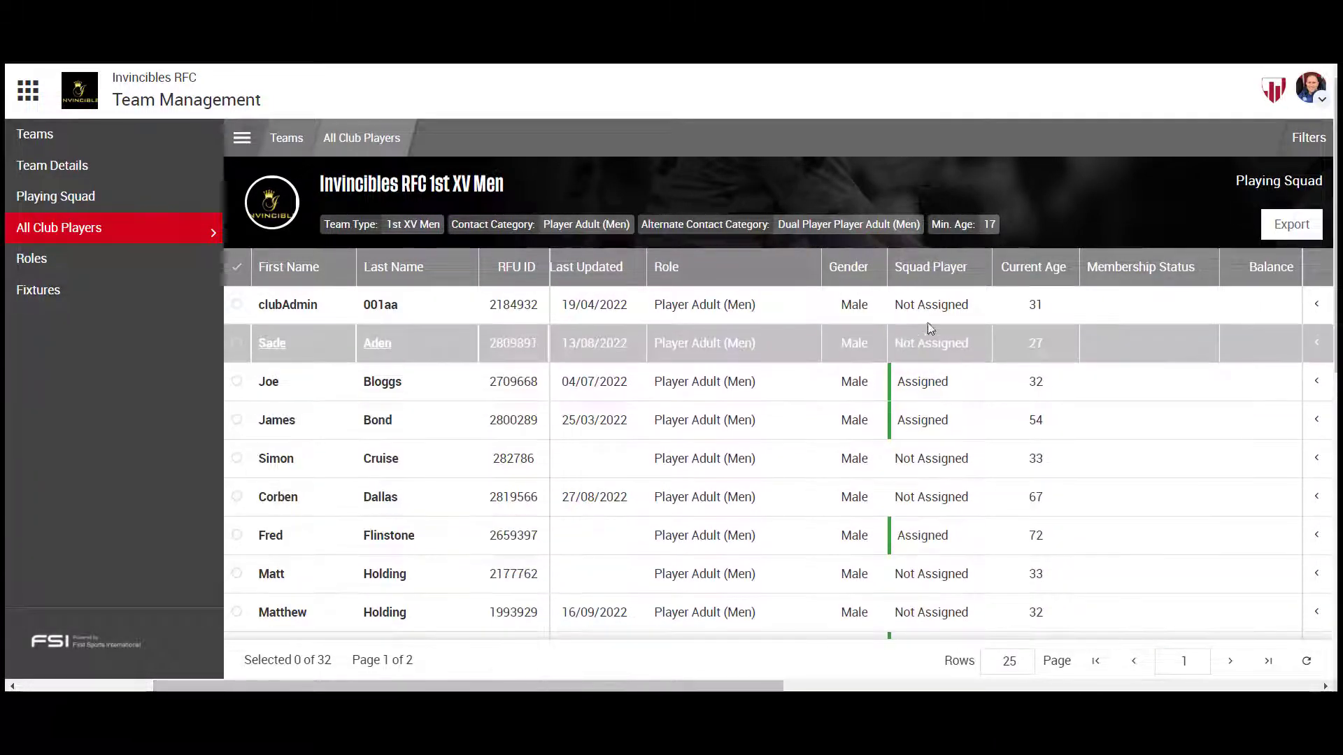
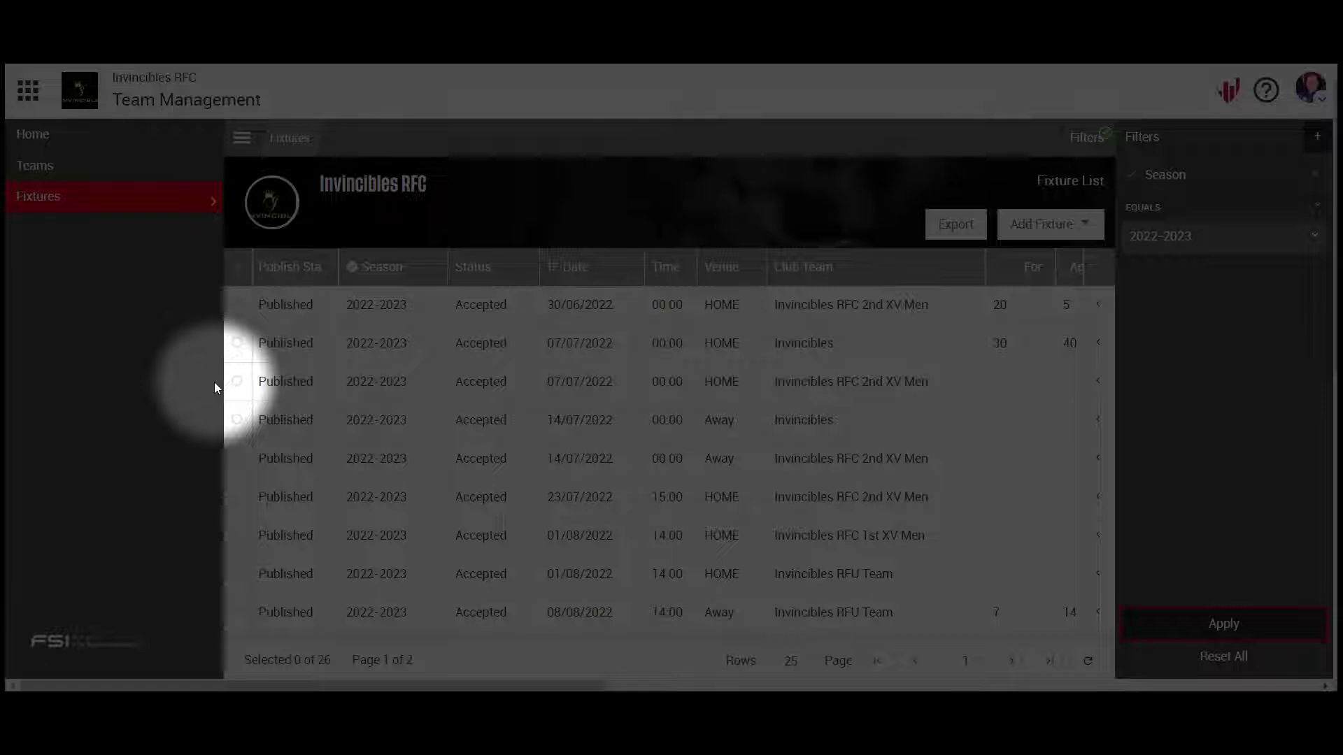
- Add a single fixture from the fixture list and select Invincibles RFC 2nd XV Men as the club's own team
{"action": "scroll", "coordinate": [322, 381], "scroll_direction": "down", "scroll_amount": 5}
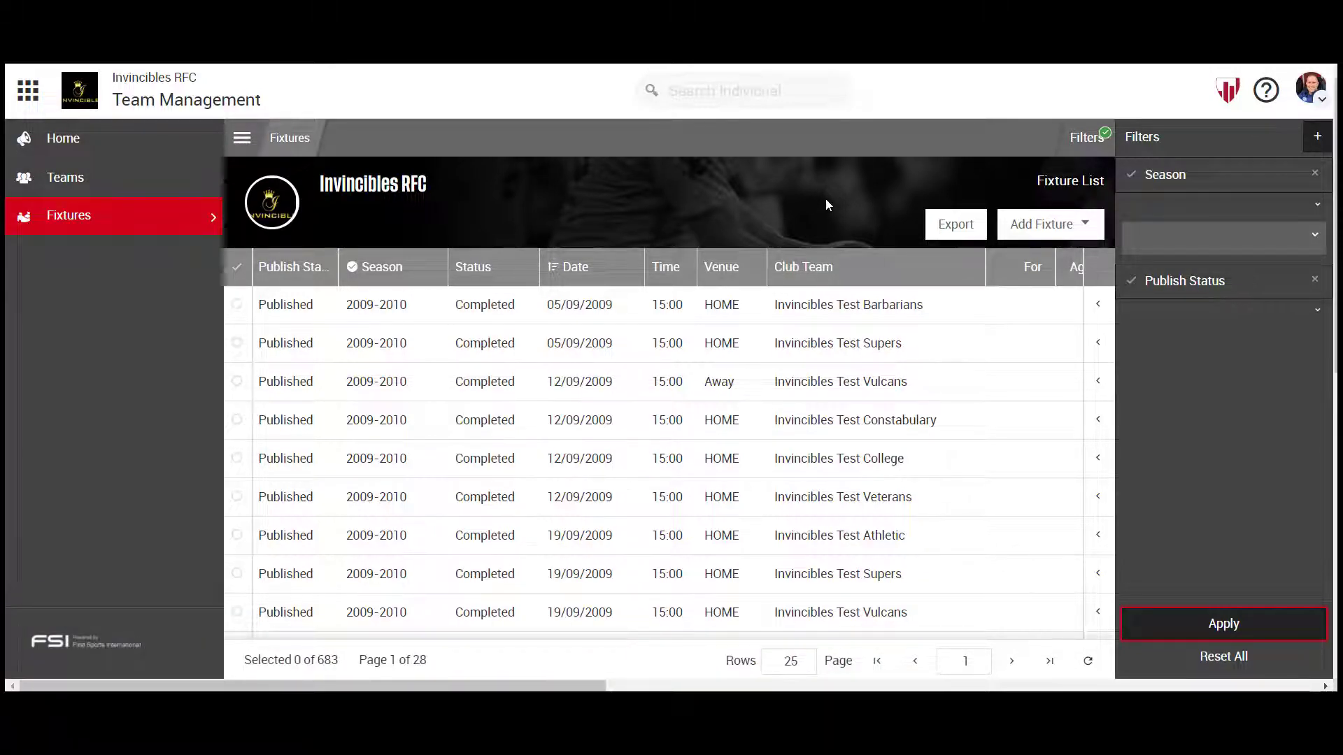
{"action": "left_click", "coordinate": [1047, 231]}
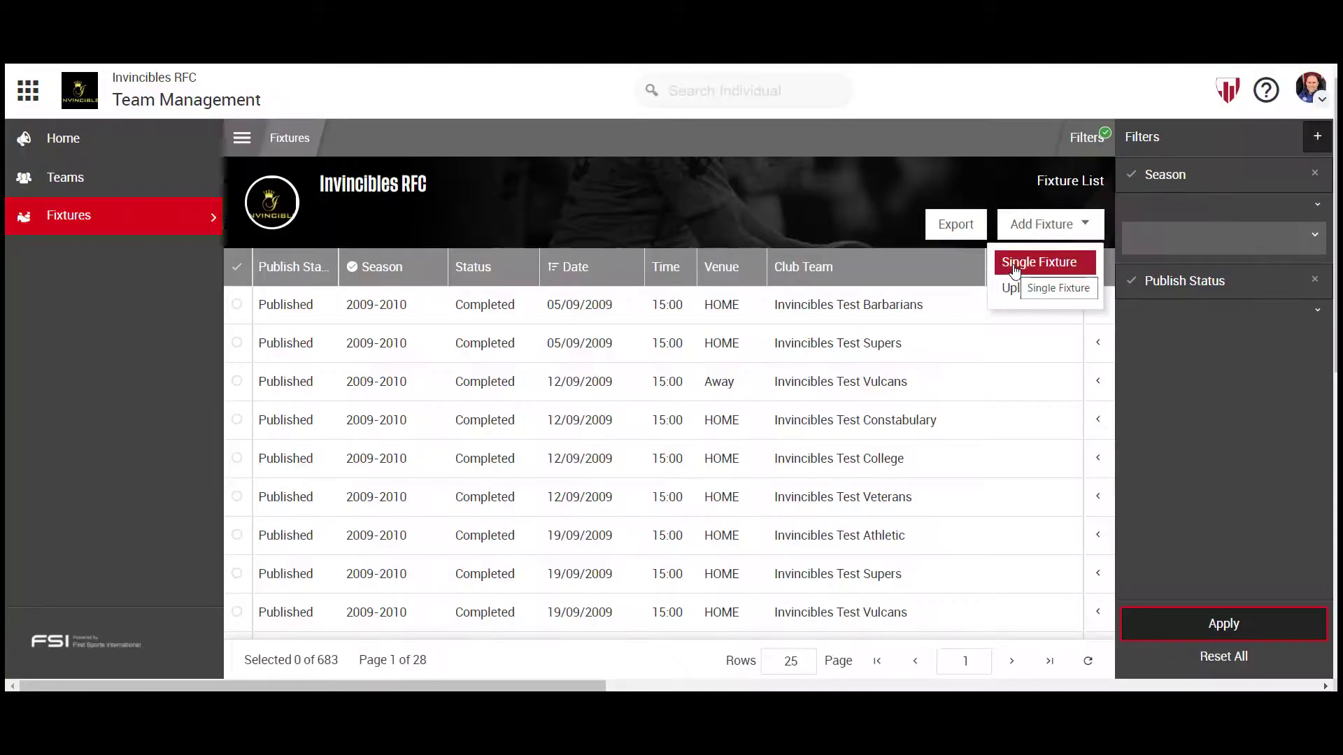
{"action": "left_click", "coordinate": [1013, 266]}
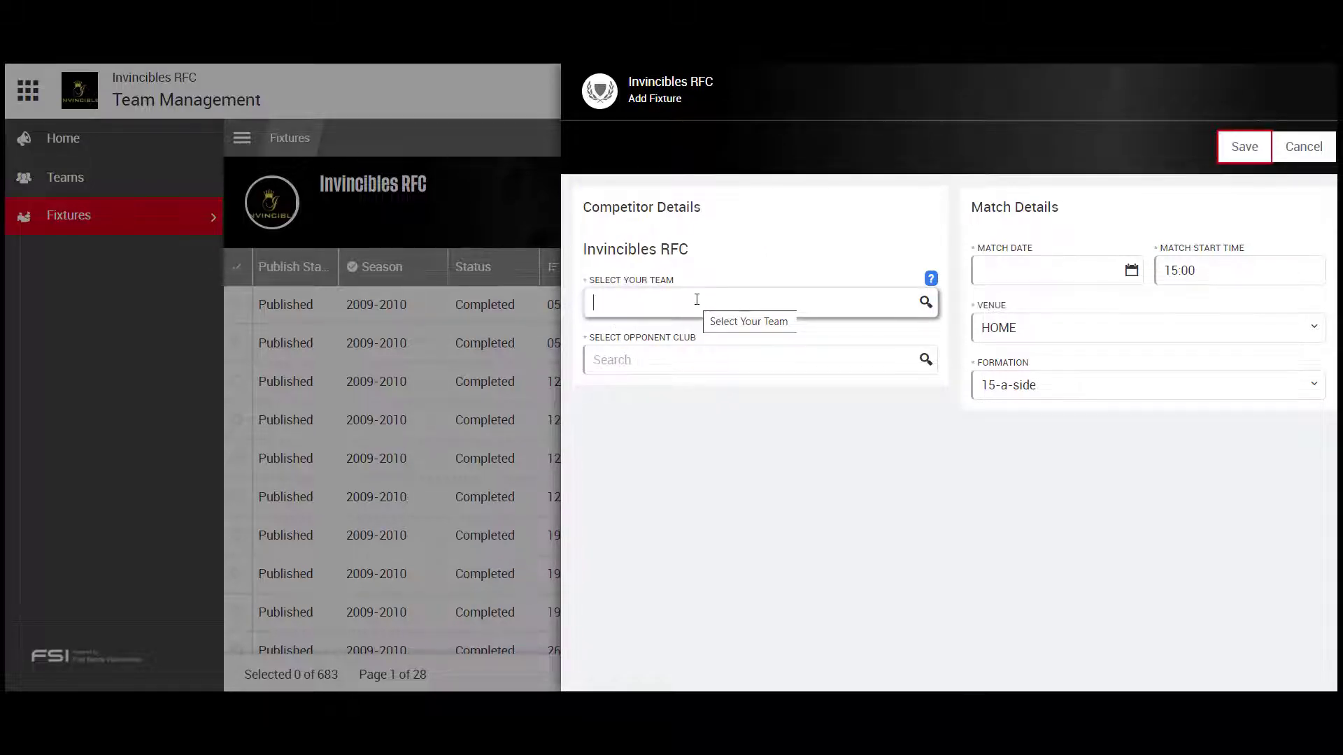
{"action": "type", "text": "in"}
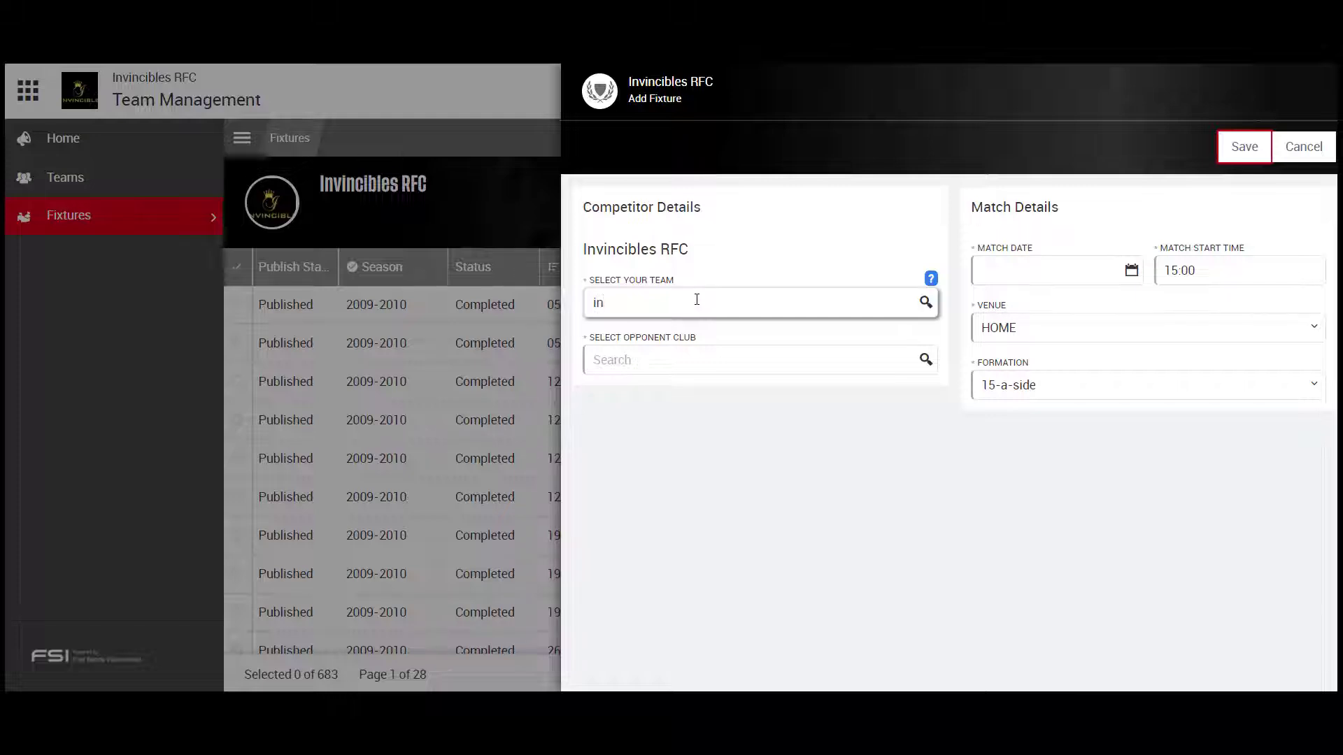
{"action": "type", "text": "vin"}
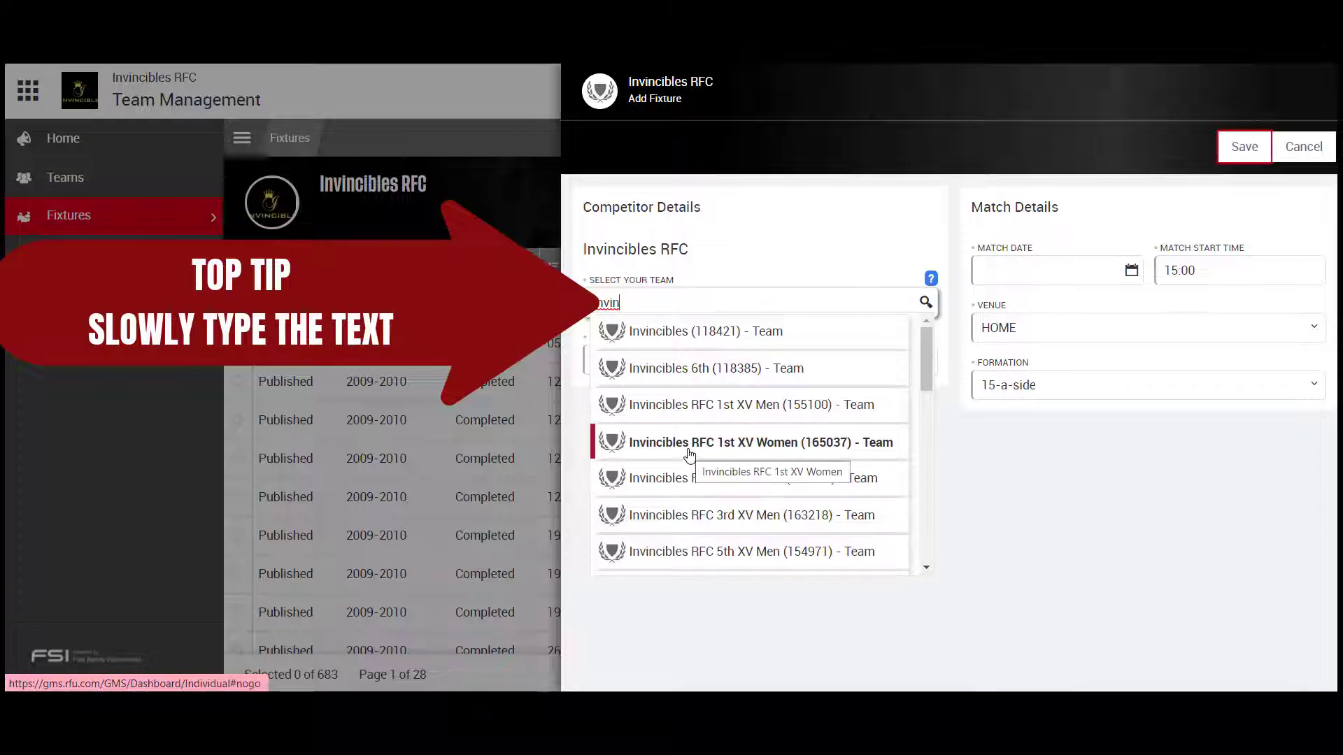
{"action": "scroll", "coordinate": [689, 451], "scroll_direction": "down", "scroll_amount": 3}
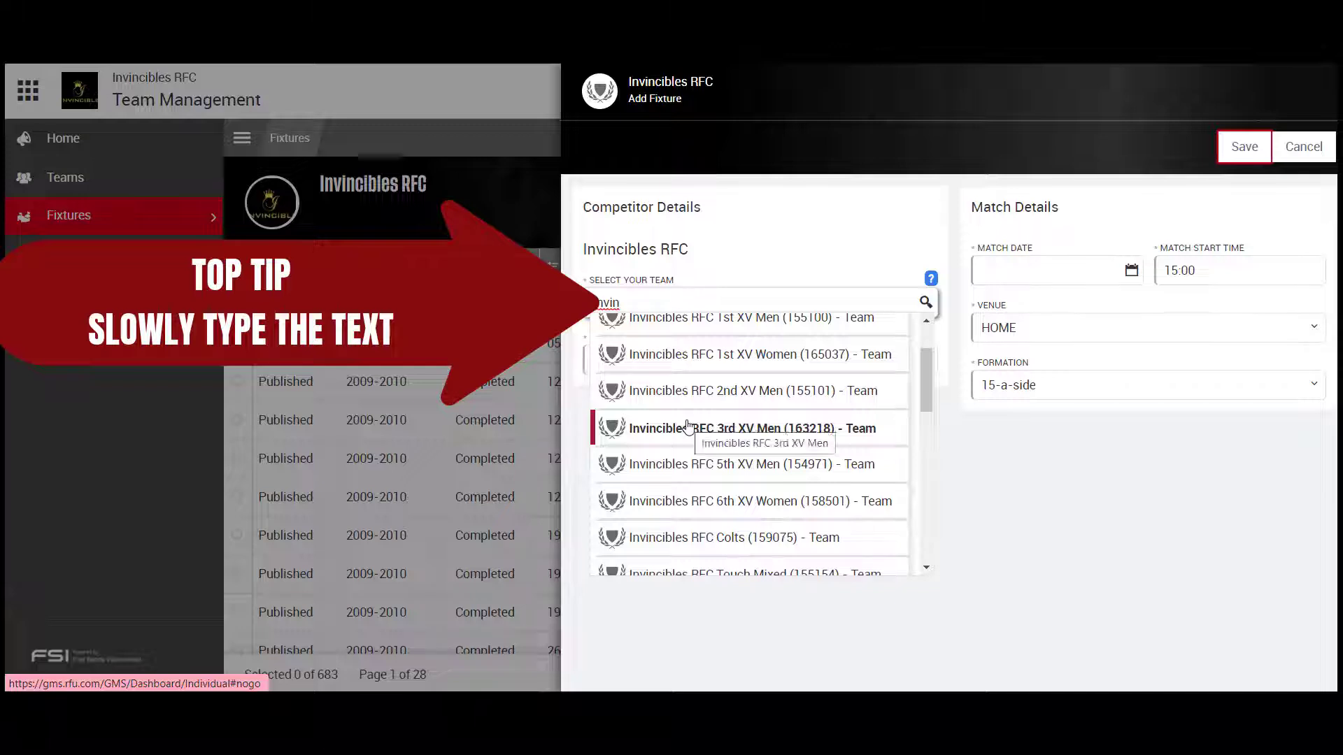
{"action": "left_click", "coordinate": [701, 404]}
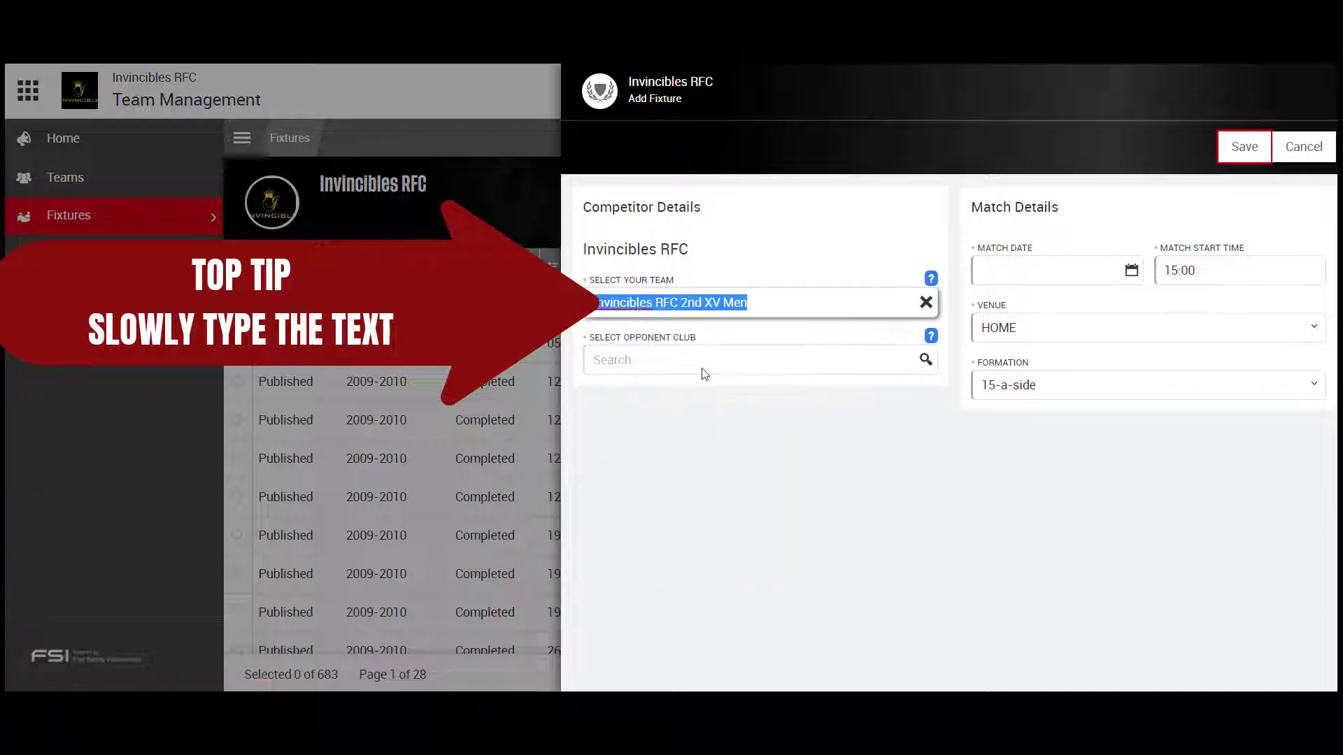
- Set the fixture's opponent club to Jelly Bellies and its opponent team to Jelly Bellies 2nd XV
{"action": "left_click", "coordinate": [682, 363]}
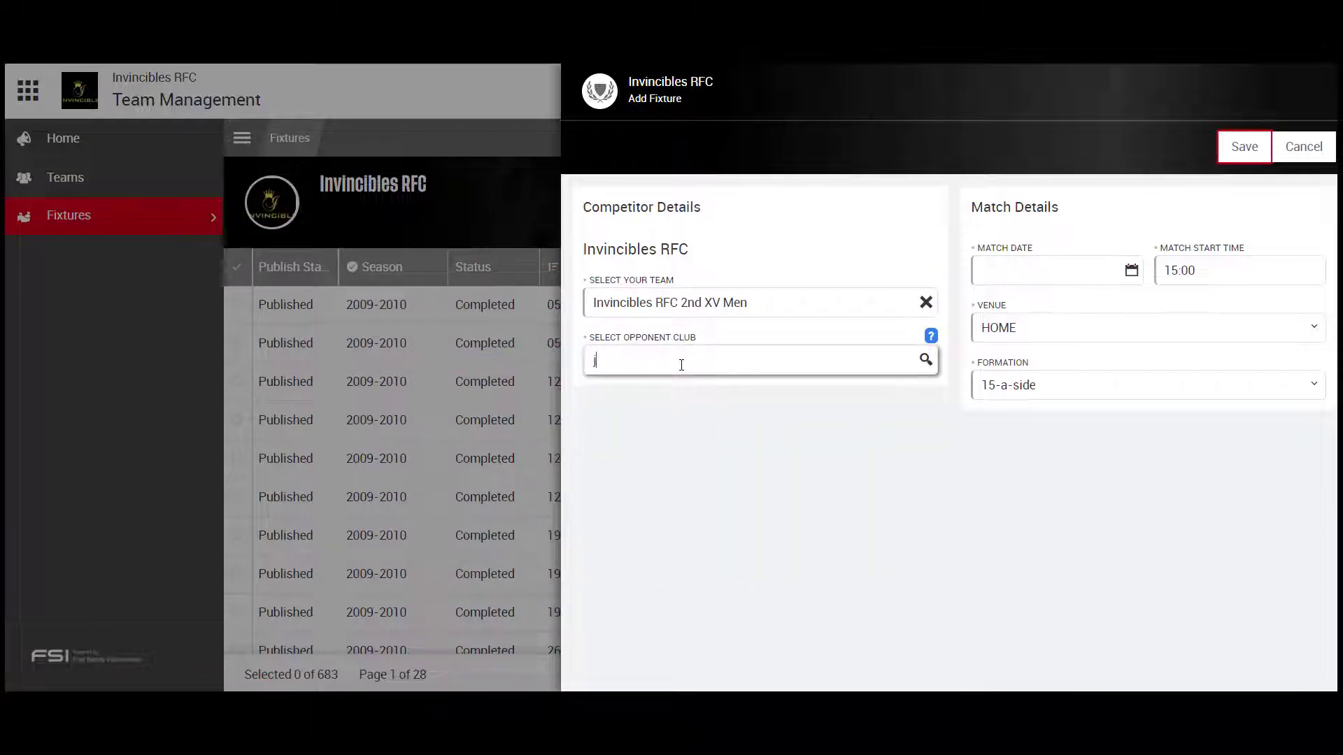
{"action": "type", "text": "jell"}
{"action": "key", "text": "Return"}
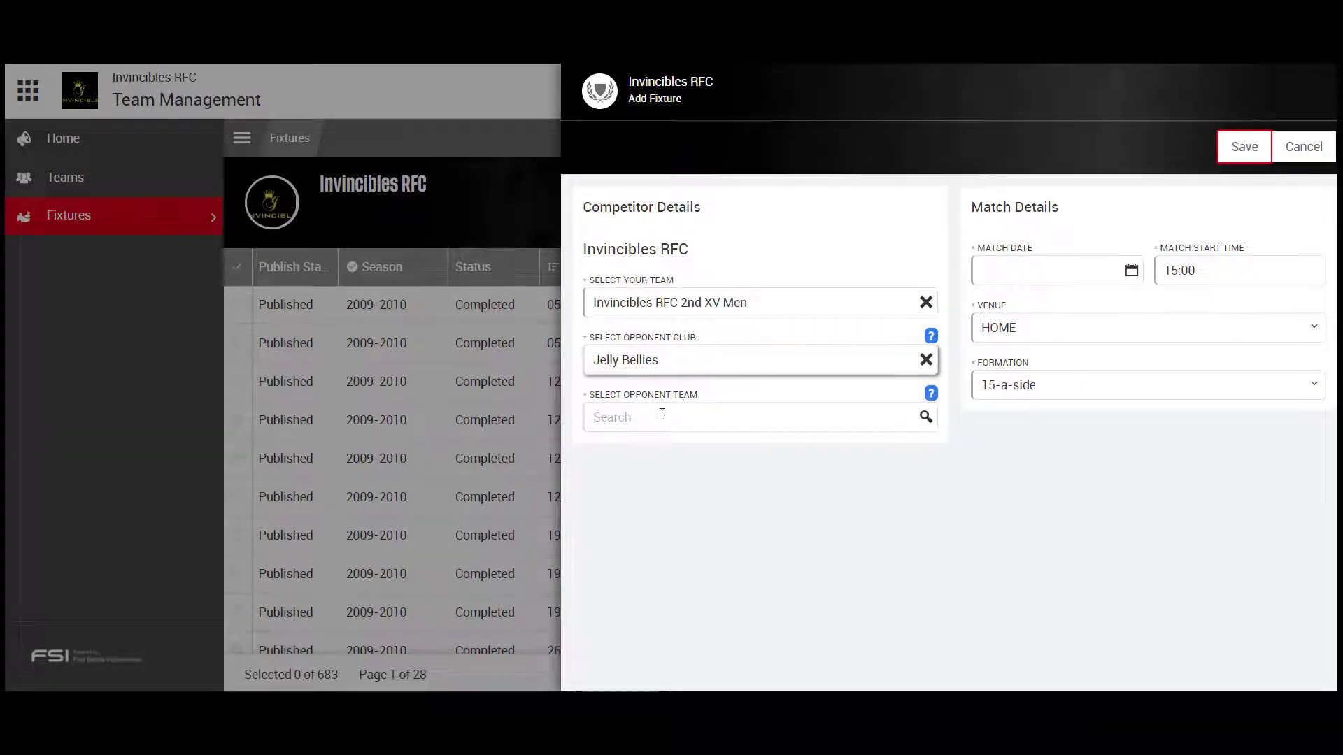
{"action": "left_click", "coordinate": [660, 417]}
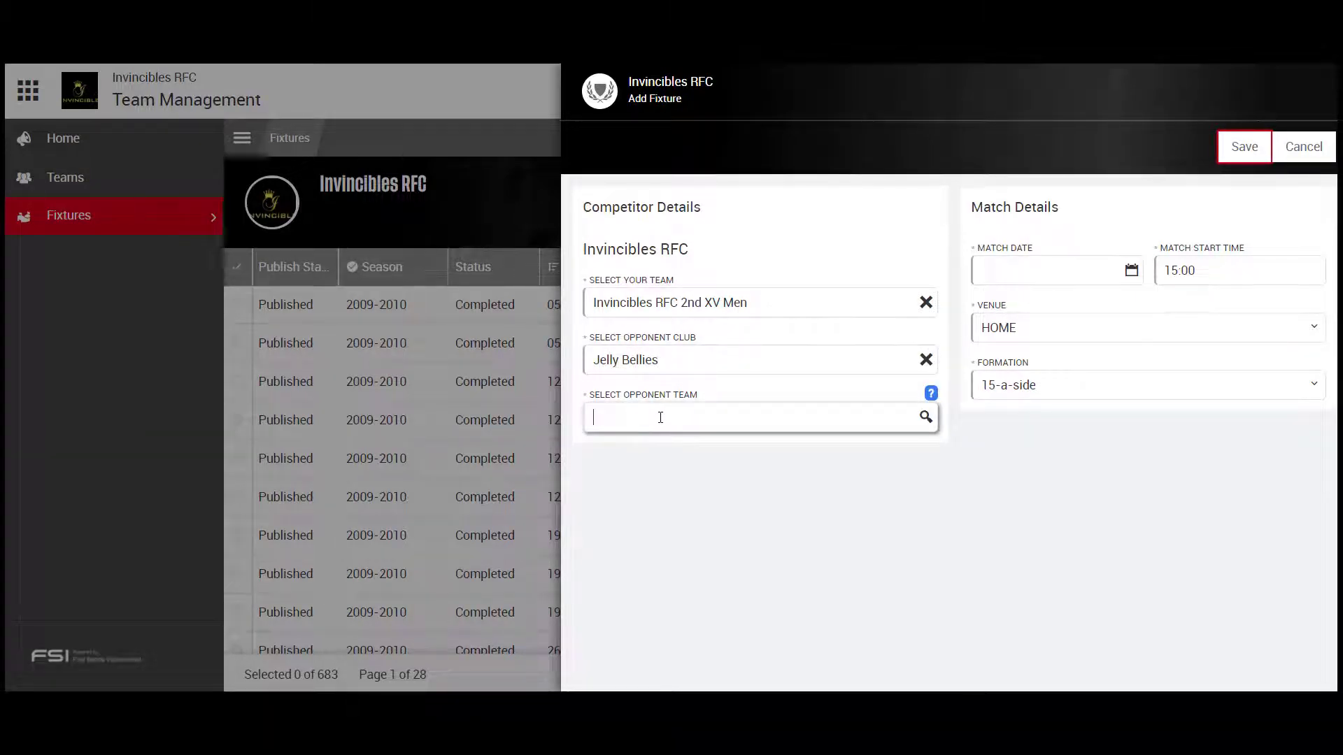
{"action": "type", "text": "jell"}
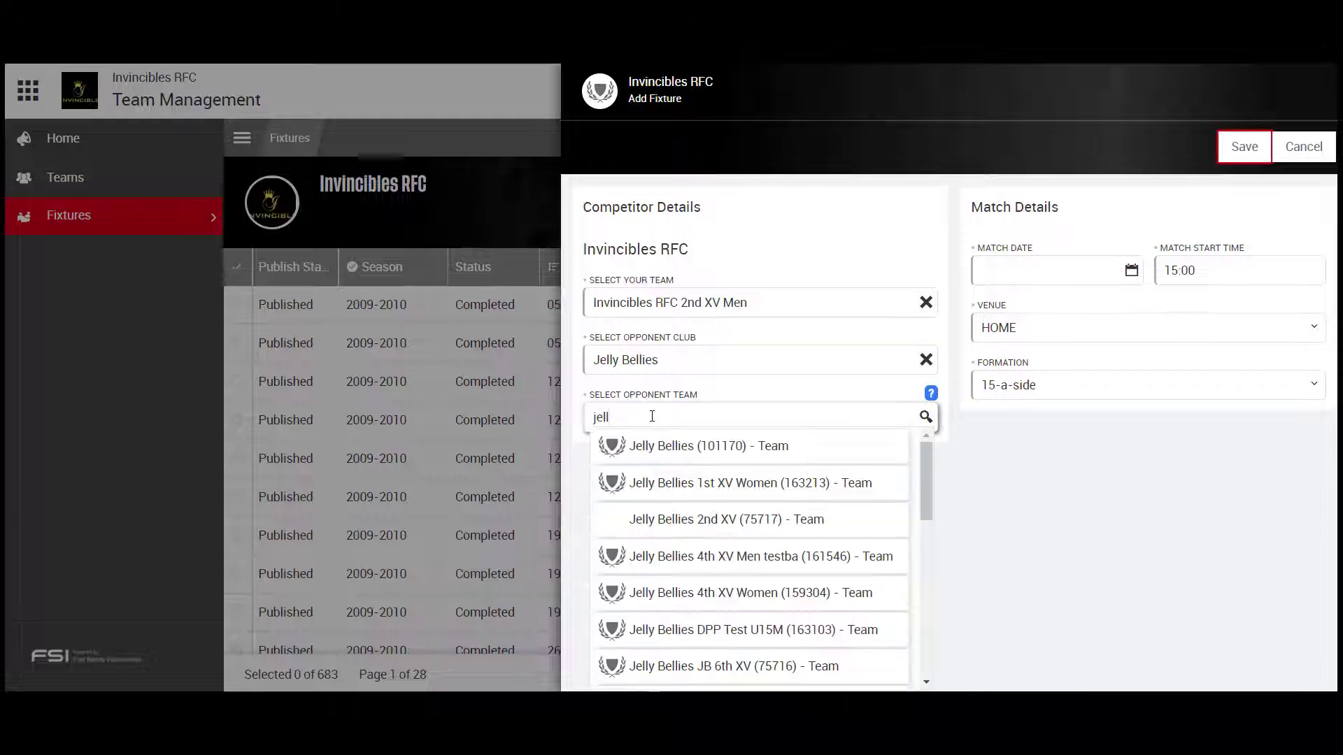
{"action": "left_click", "coordinate": [683, 521]}
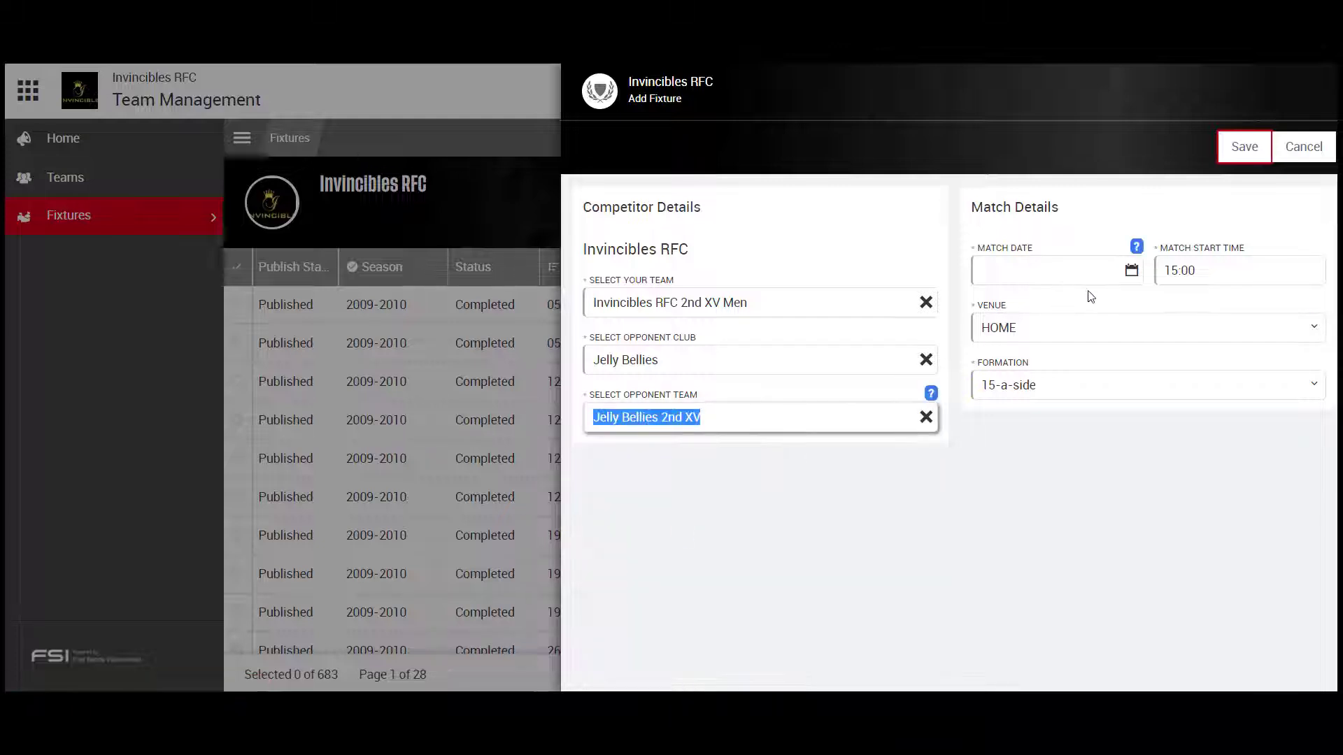
- Set the new fixture's match date to 15/12/2022
{"action": "left_click", "coordinate": [1128, 271]}
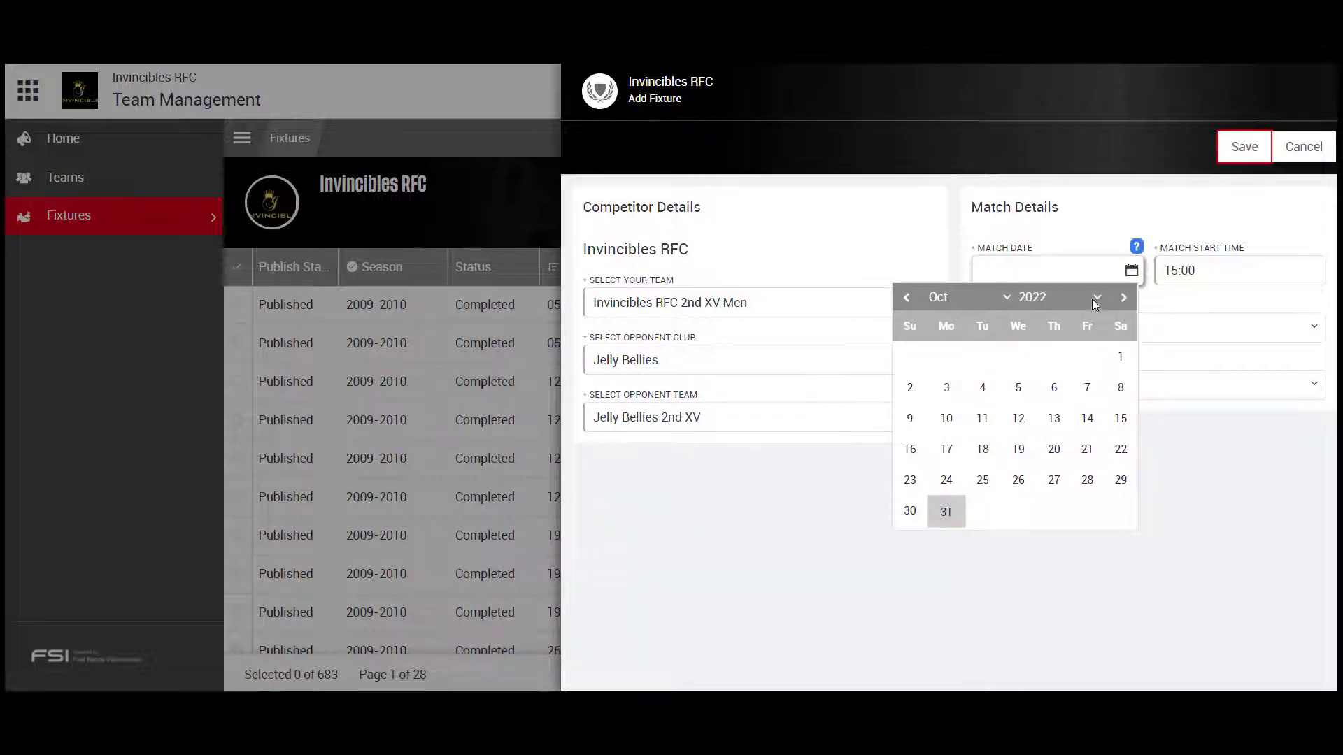
{"action": "left_click", "coordinate": [1119, 298]}
{"action": "left_click", "coordinate": [1120, 298]}
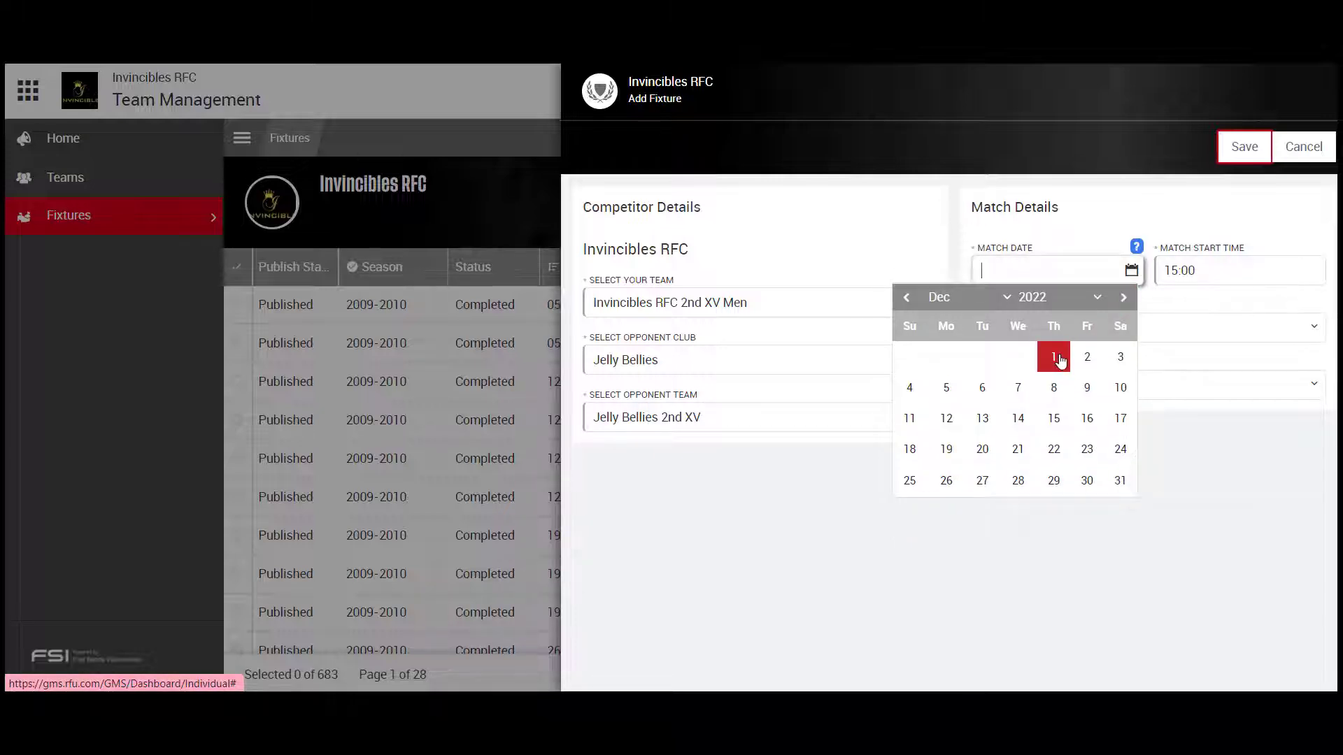
{"action": "left_click", "coordinate": [1055, 421]}
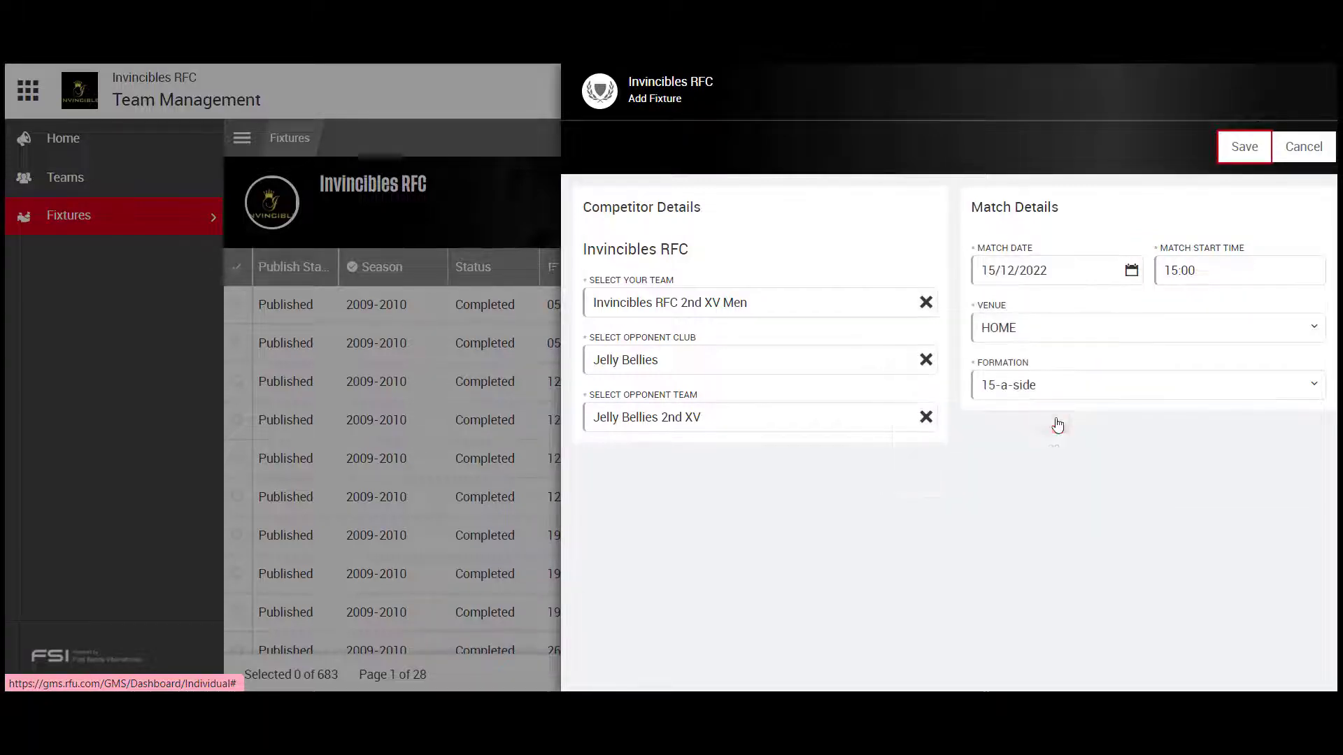
- Set the new fixture's match start time to 19:45
{"action": "left_click", "coordinate": [1182, 275]}
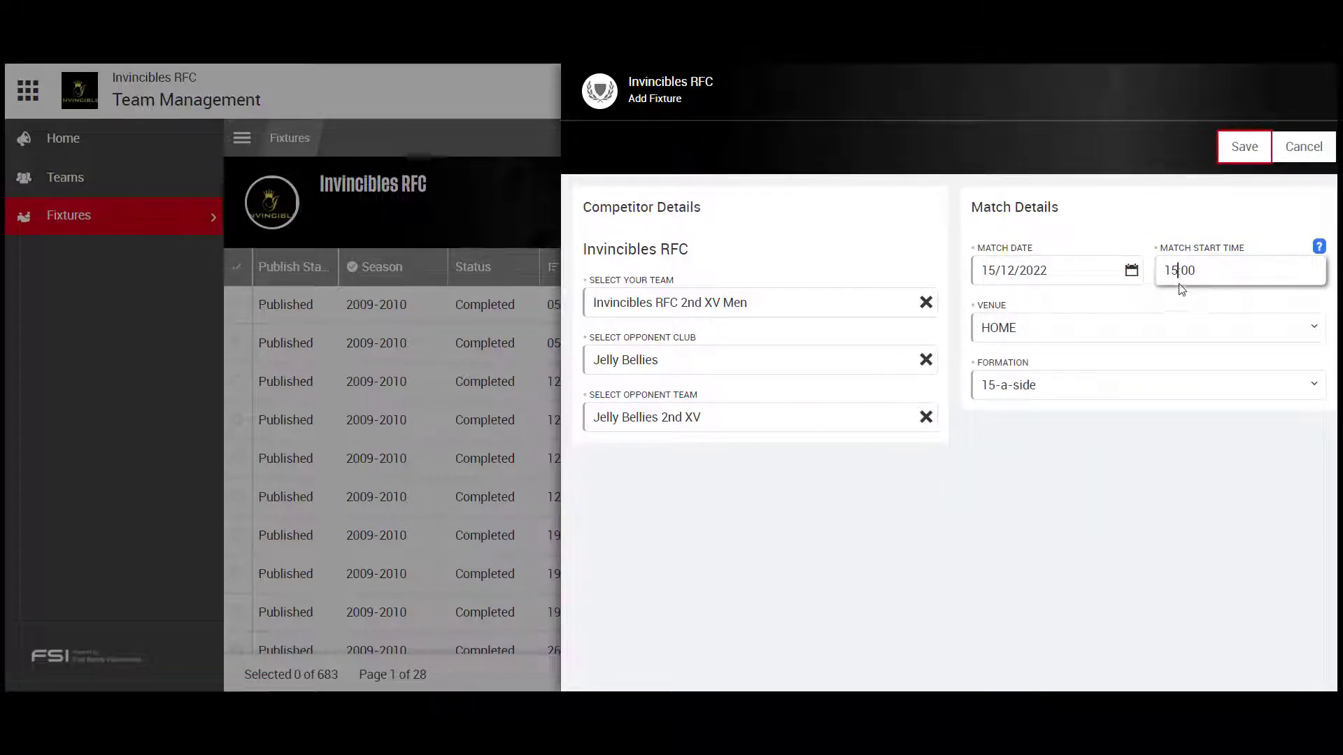
{"action": "key", "text": "BackSpace"}
{"action": "type", "text": "9"}
{"action": "left_click", "coordinate": [1232, 275]}
{"action": "key", "text": "BackSpace"}
{"action": "key", "text": "BackSpace"}
{"action": "type", "text": "45"}
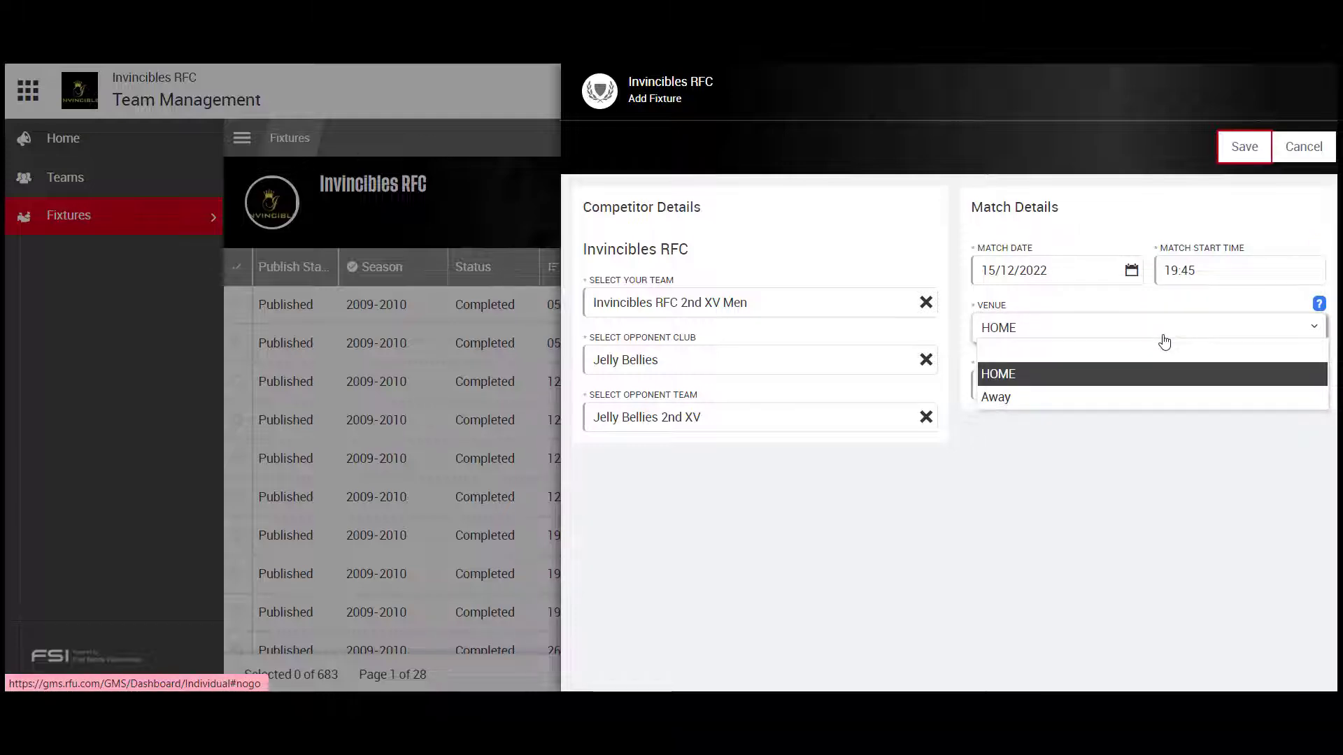
- Choose HOME as the fixture's venue, save the fixture with the 15-a-side formation and dismiss the notice
{"action": "left_click", "coordinate": [1155, 385]}
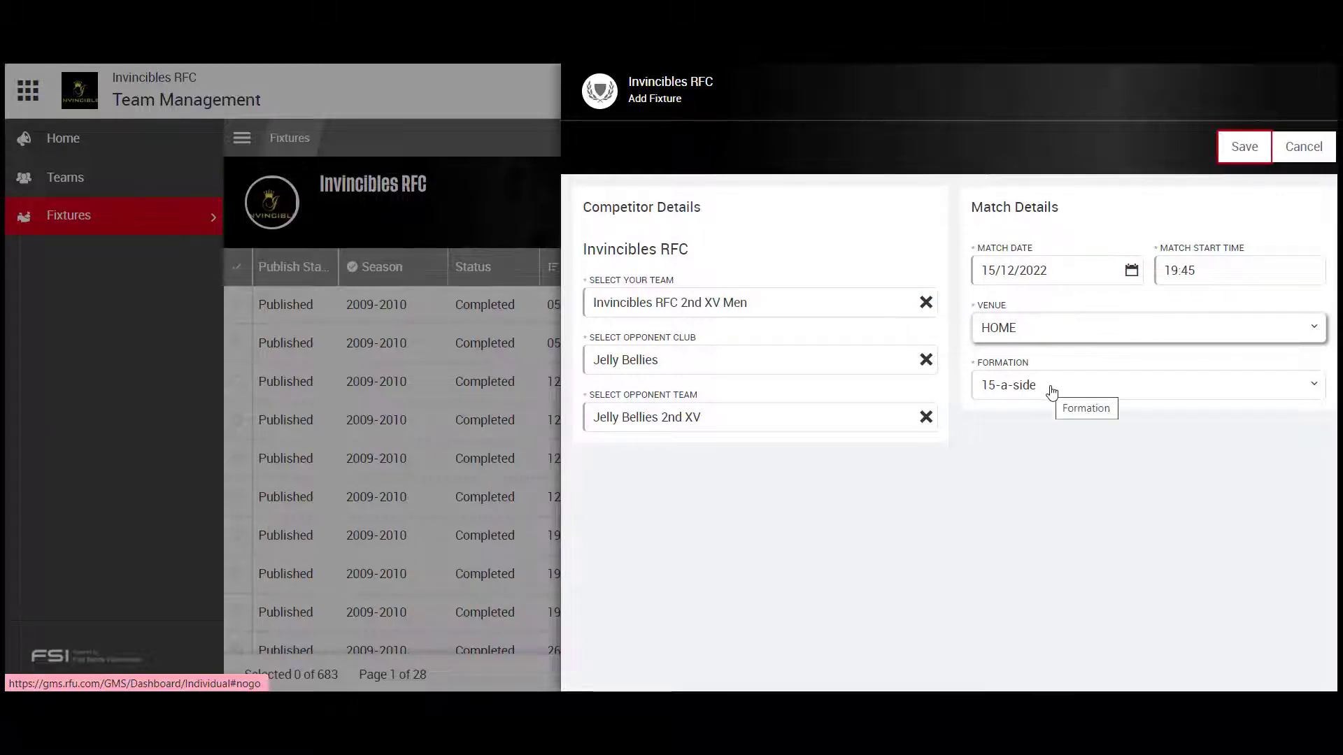
{"action": "left_click", "coordinate": [1244, 149]}
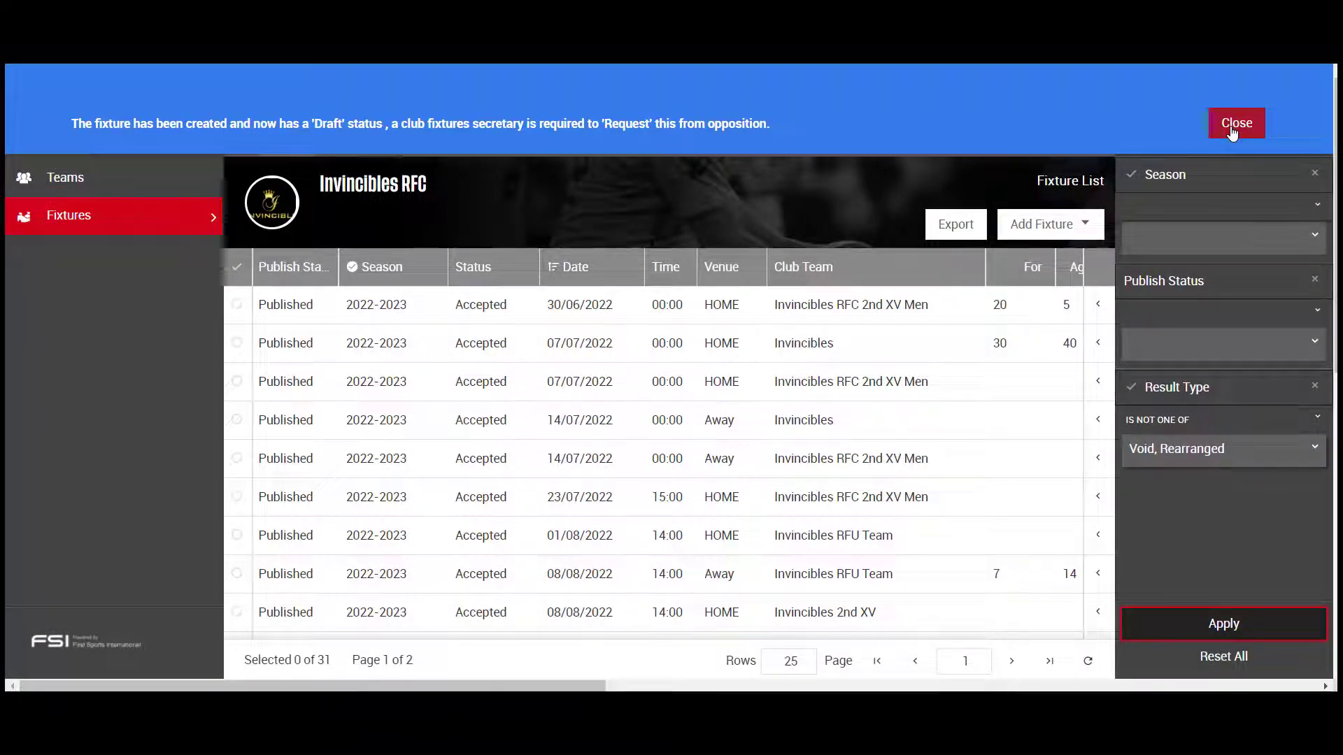
{"action": "left_click", "coordinate": [1233, 132]}
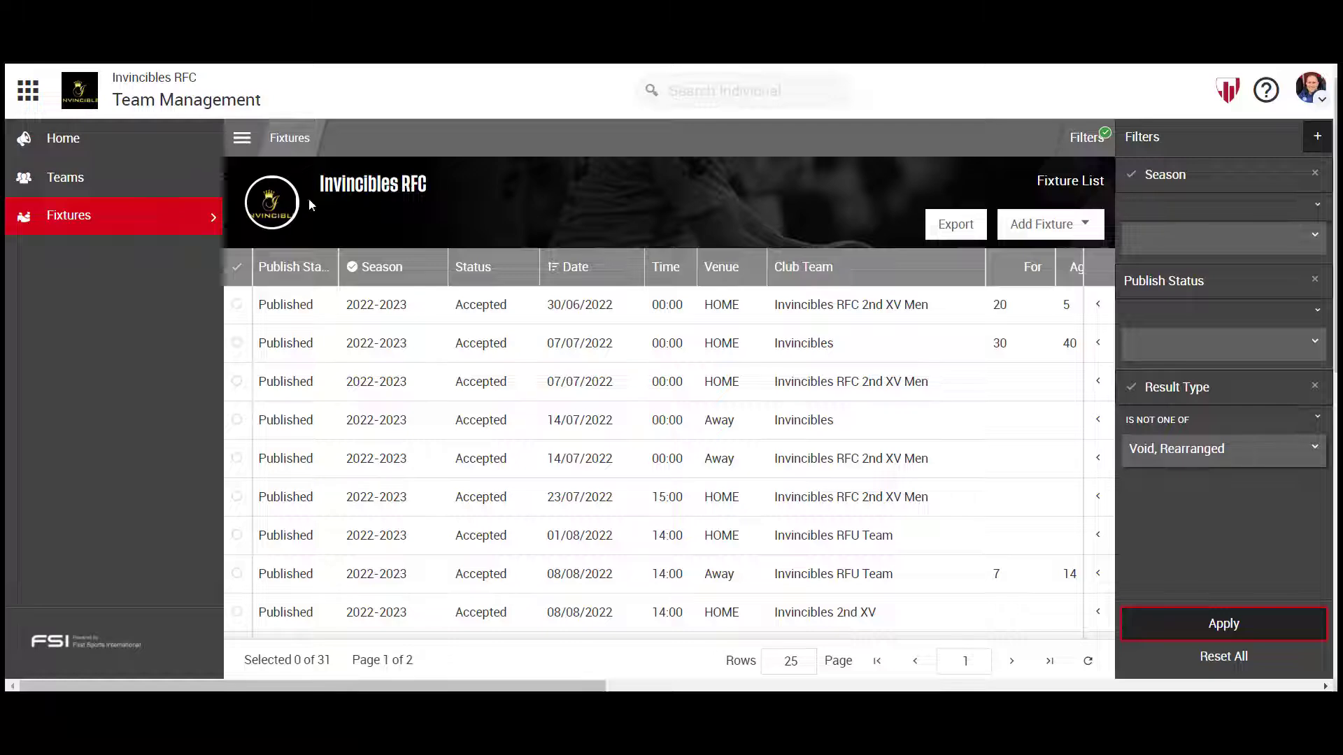
- From the fixtures awaiting approval, request the 15/12/2022 fixture against Jelly Bellies 2nd XV with the new status Requested
{"action": "left_click", "coordinate": [100, 151]}
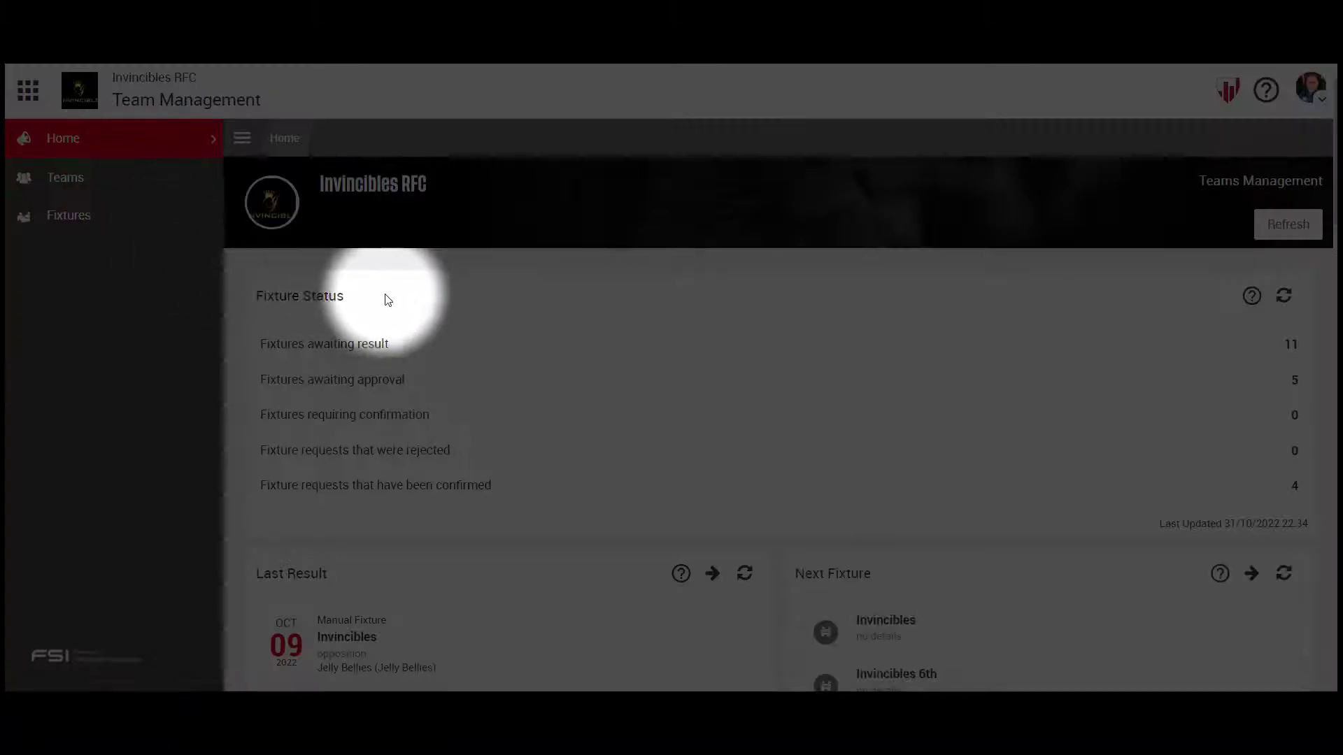
{"action": "left_click", "coordinate": [375, 384]}
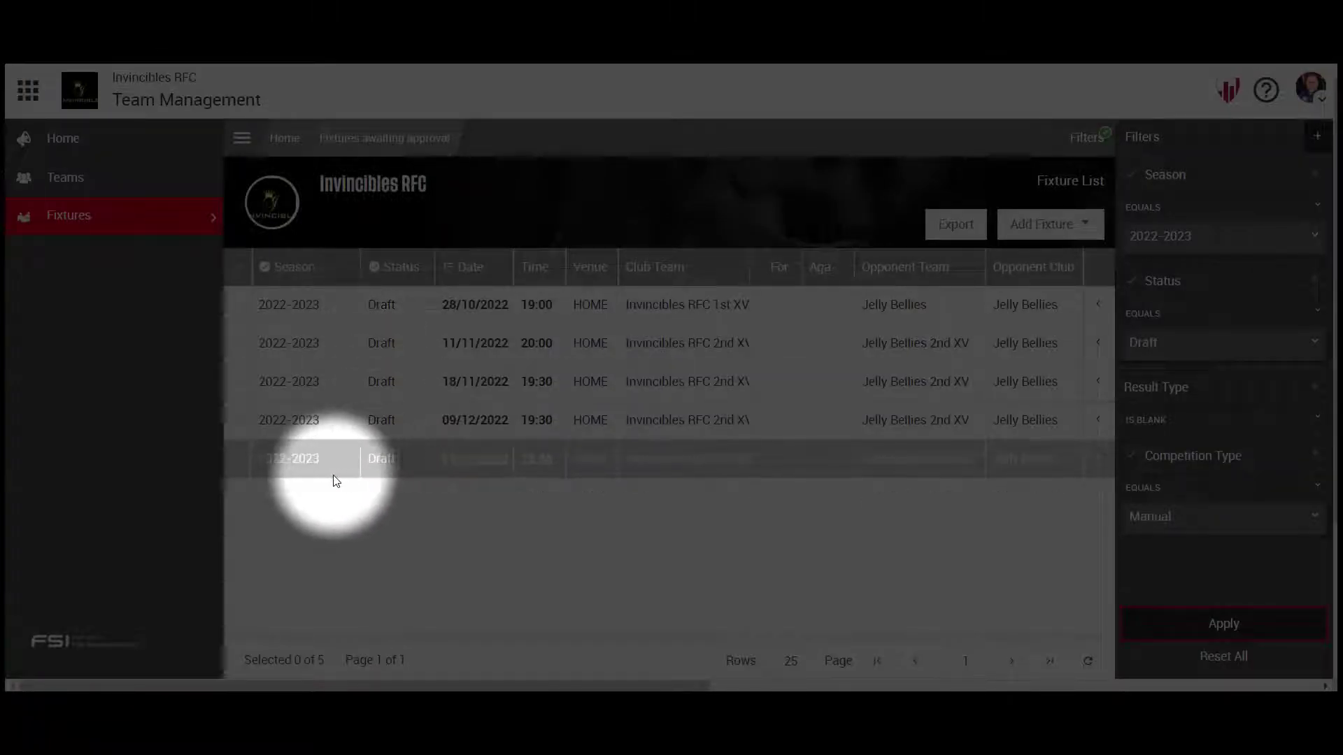
{"action": "left_click", "coordinate": [238, 466]}
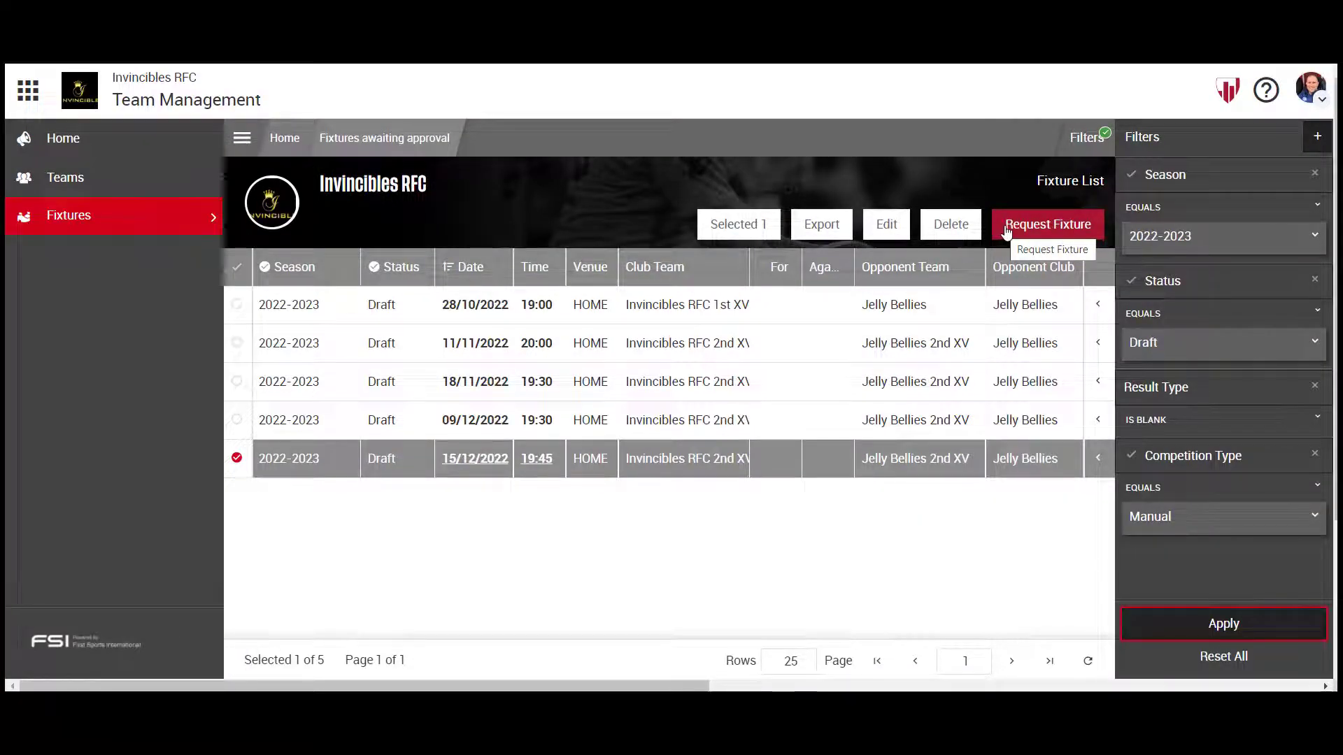
{"action": "left_click", "coordinate": [1007, 233]}
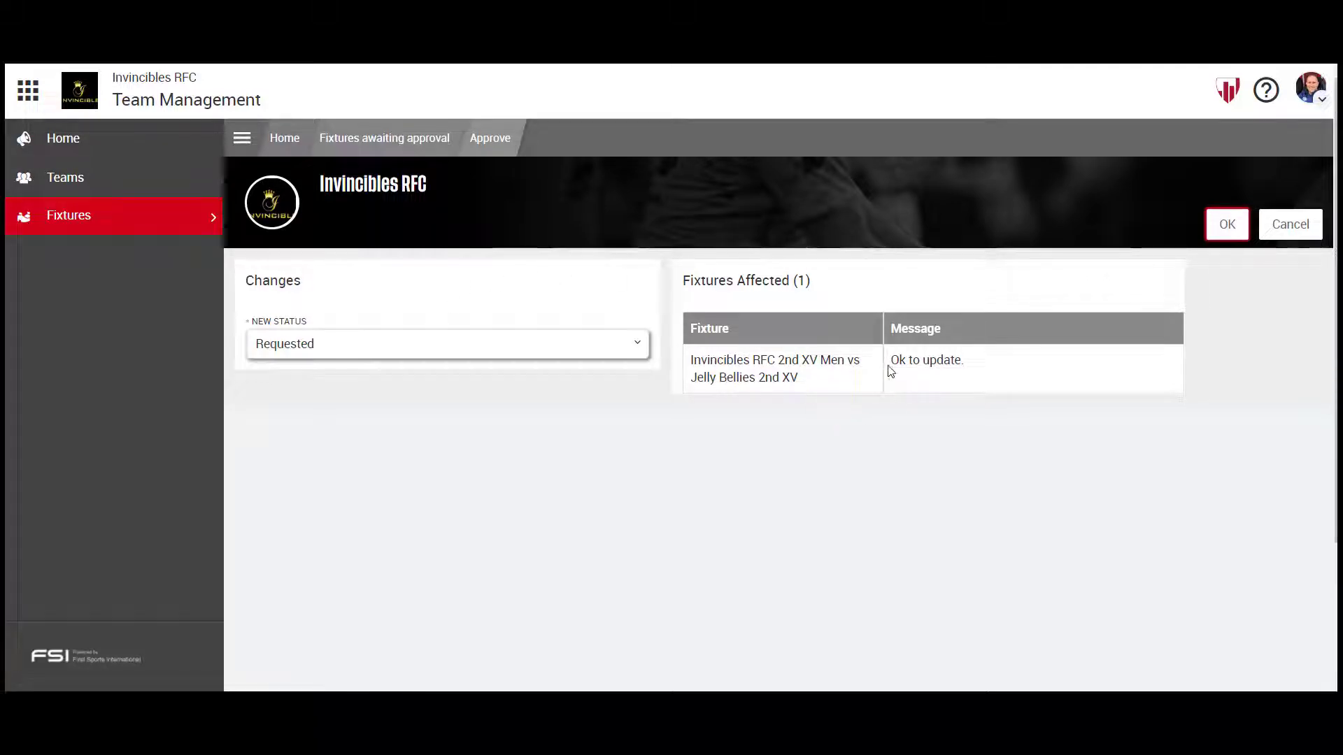
{"action": "left_click", "coordinate": [1225, 226]}
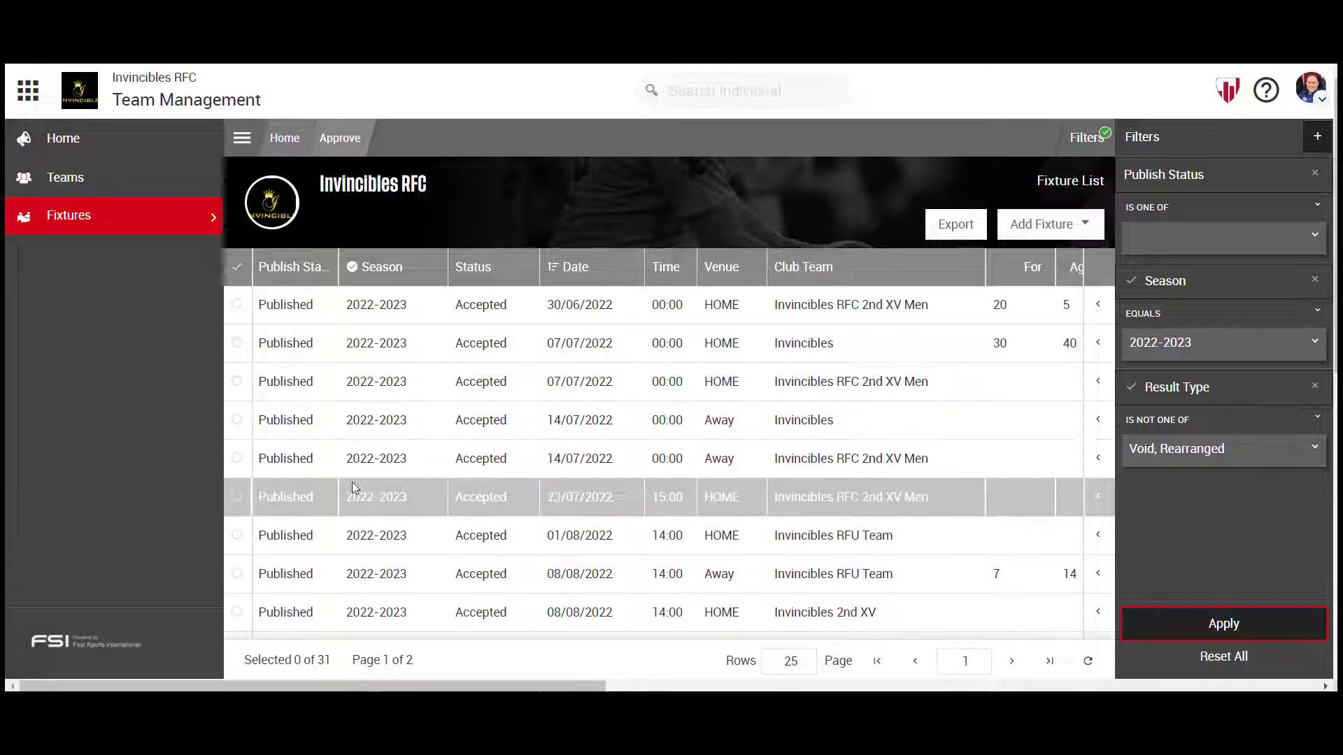
- Filter the 2022-2023 fixture list to the publish status Unpublished
{"action": "scroll", "coordinate": [380, 459], "scroll_direction": "down", "scroll_amount": 7}
{"action": "scroll", "coordinate": [353, 482], "scroll_direction": "down", "scroll_amount": 1}
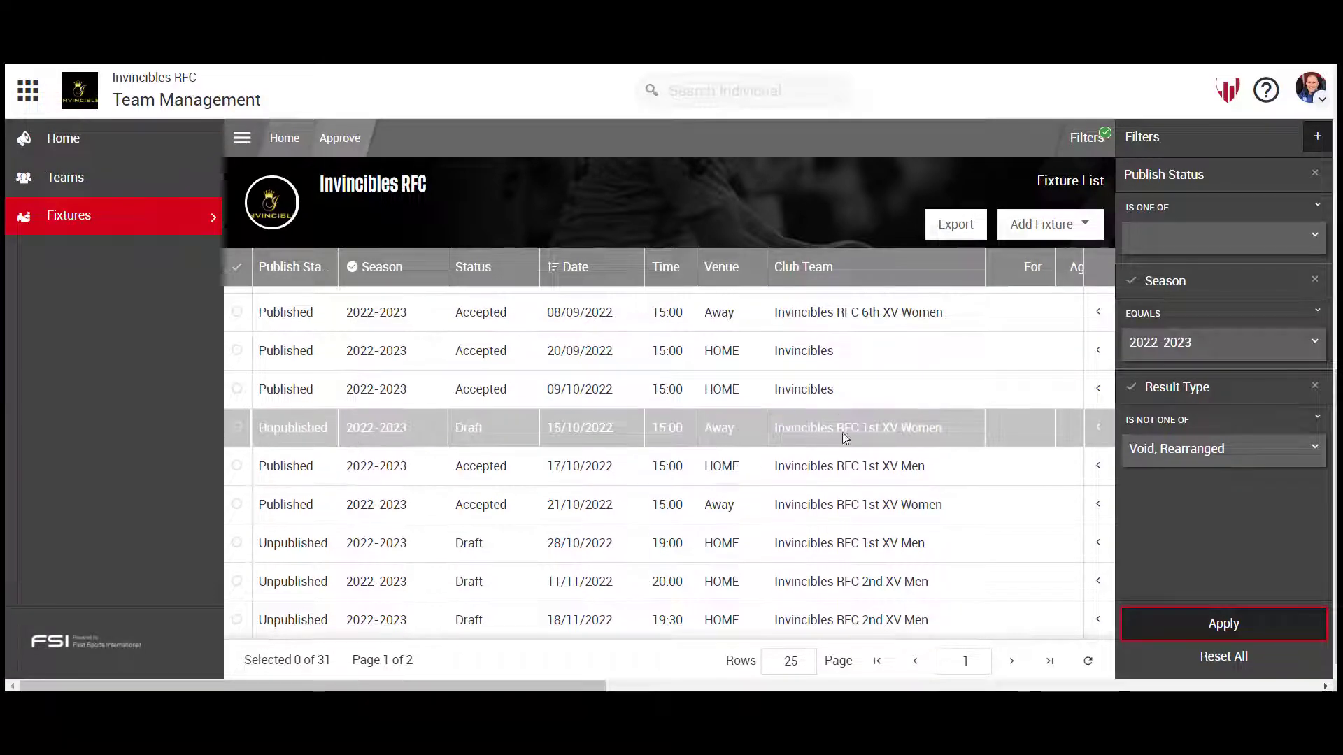
{"action": "left_click", "coordinate": [1154, 236]}
{"action": "left_click", "coordinate": [1138, 282]}
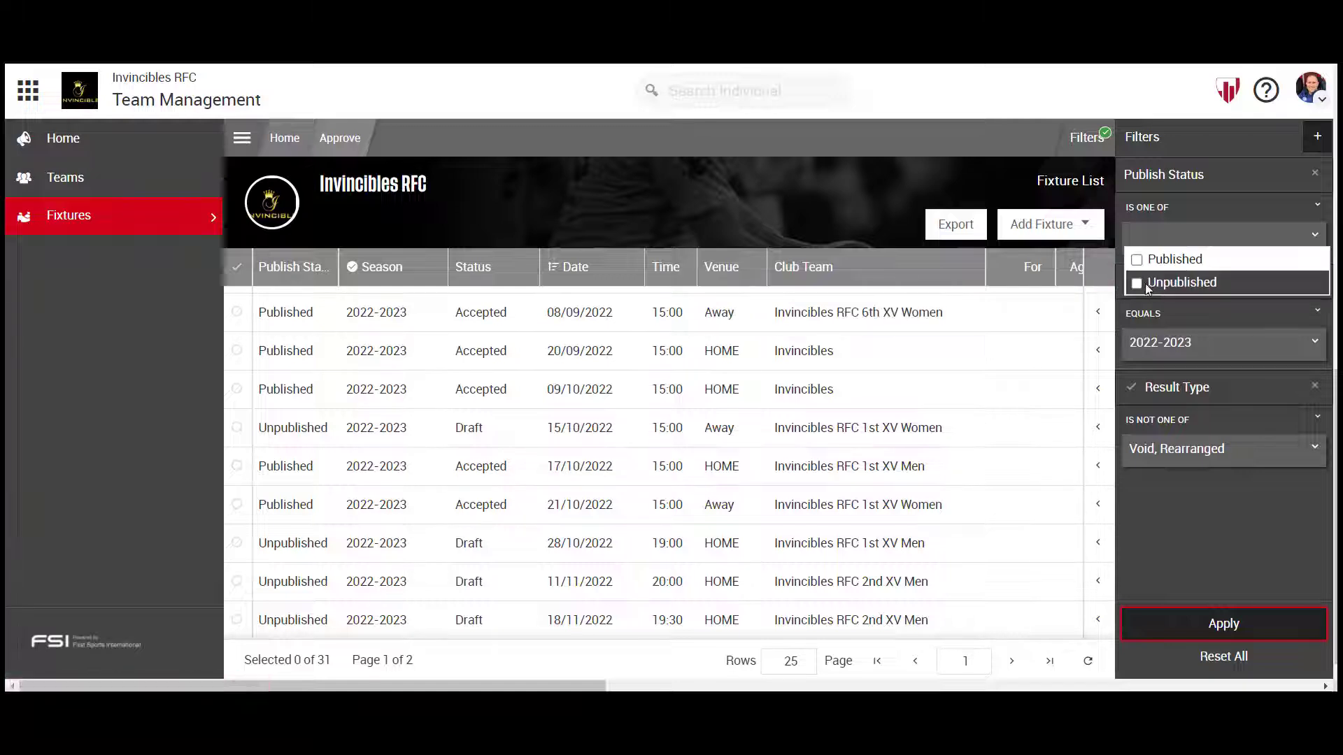
{"action": "left_click", "coordinate": [1183, 623]}
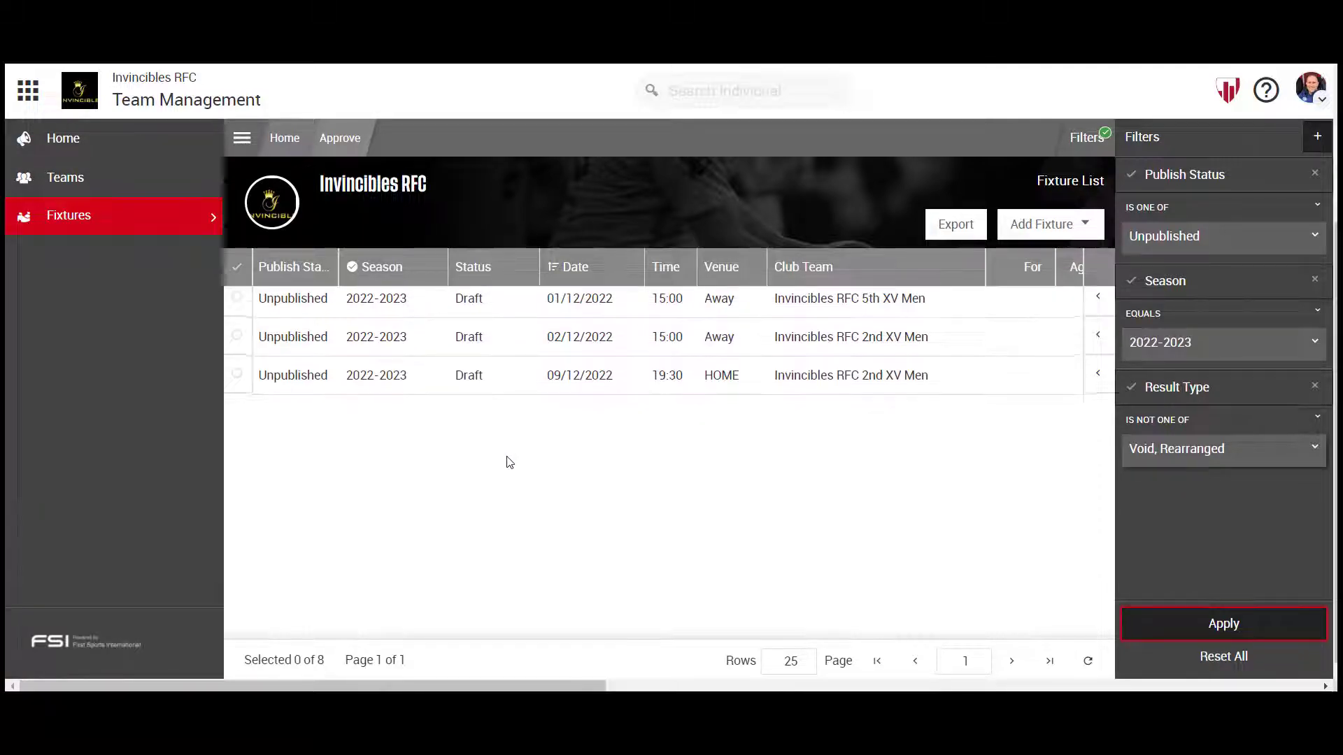
- Open the match card of the requested Invincibles RFC 3rd XV Men fixture for editing
{"action": "scroll", "coordinate": [502, 441], "scroll_direction": "up", "scroll_amount": 1}
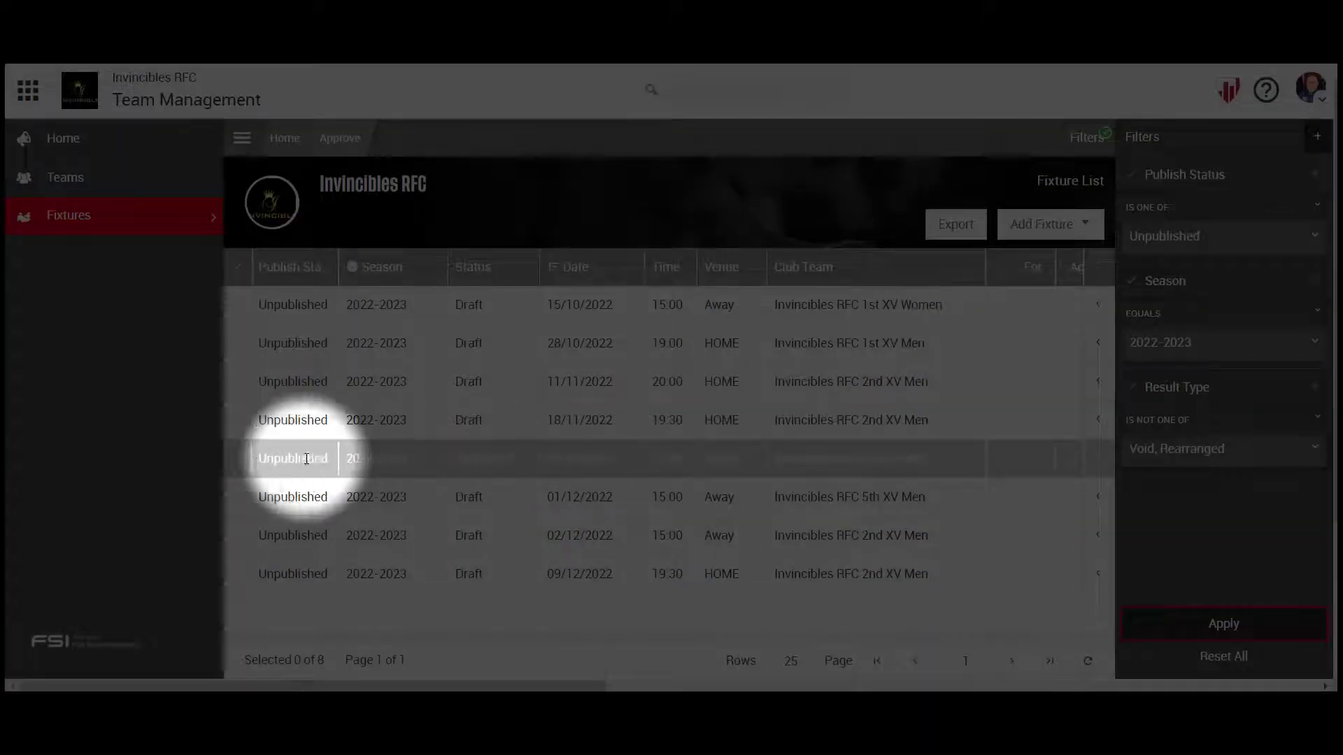
{"action": "left_click", "coordinate": [237, 460]}
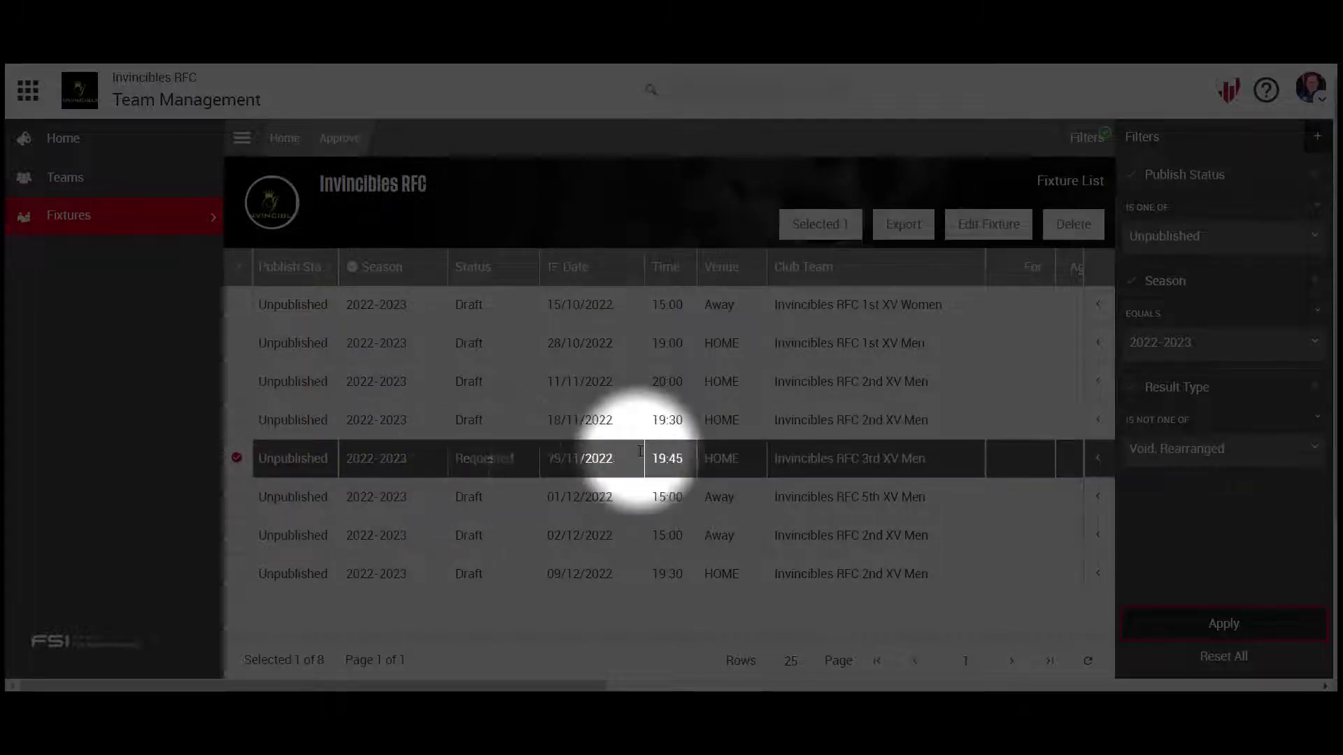
{"action": "left_click", "coordinate": [962, 222]}
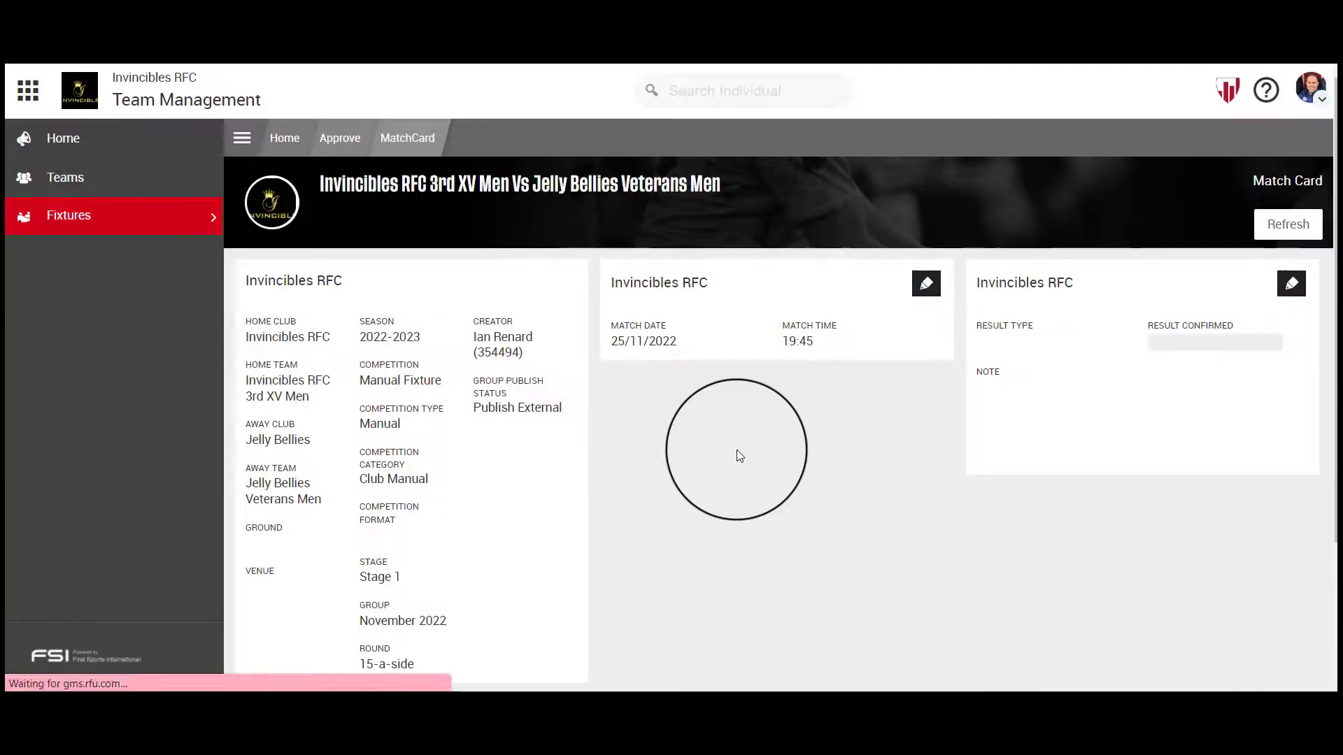
- Set the match time on the match card to 19:30 and save the match details
{"action": "left_click", "coordinate": [926, 283]}
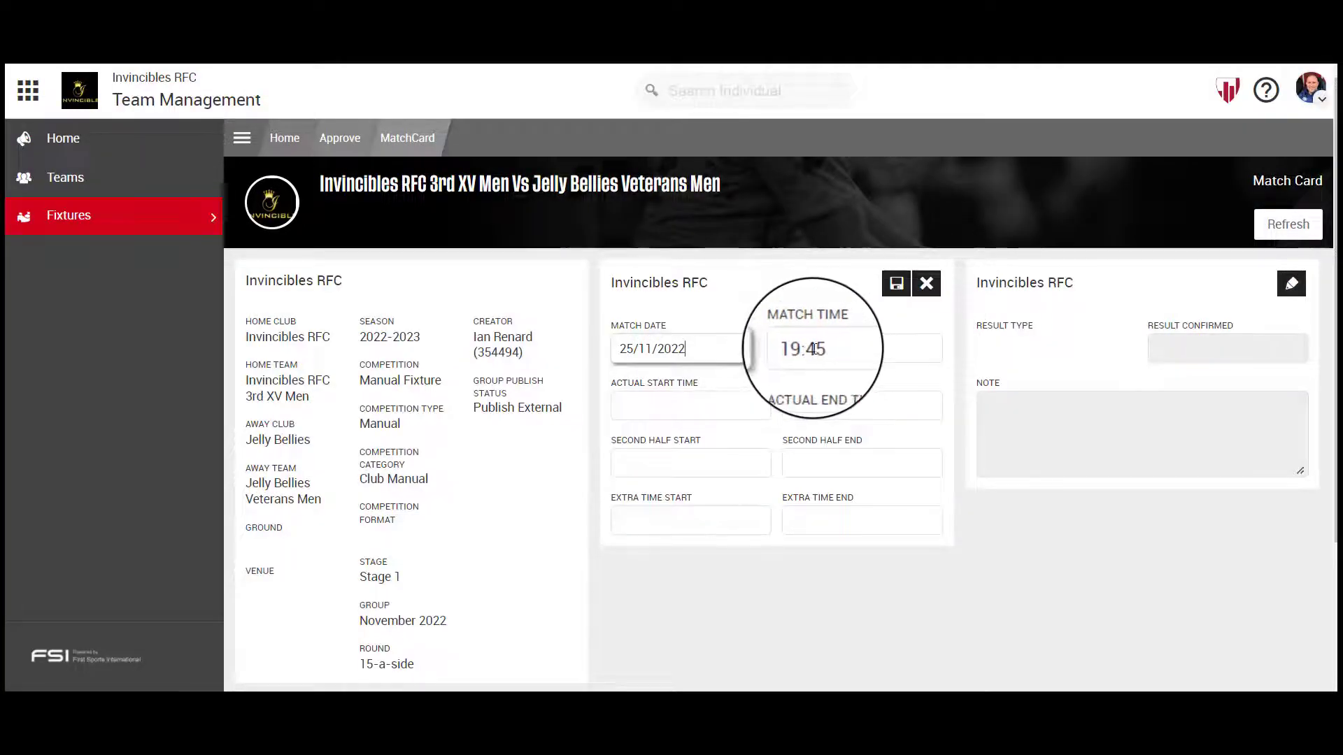
{"action": "left_click", "coordinate": [831, 349]}
{"action": "key", "text": "Right"}
{"action": "key", "text": "BackSpace"}
{"action": "key", "text": "BackSpace"}
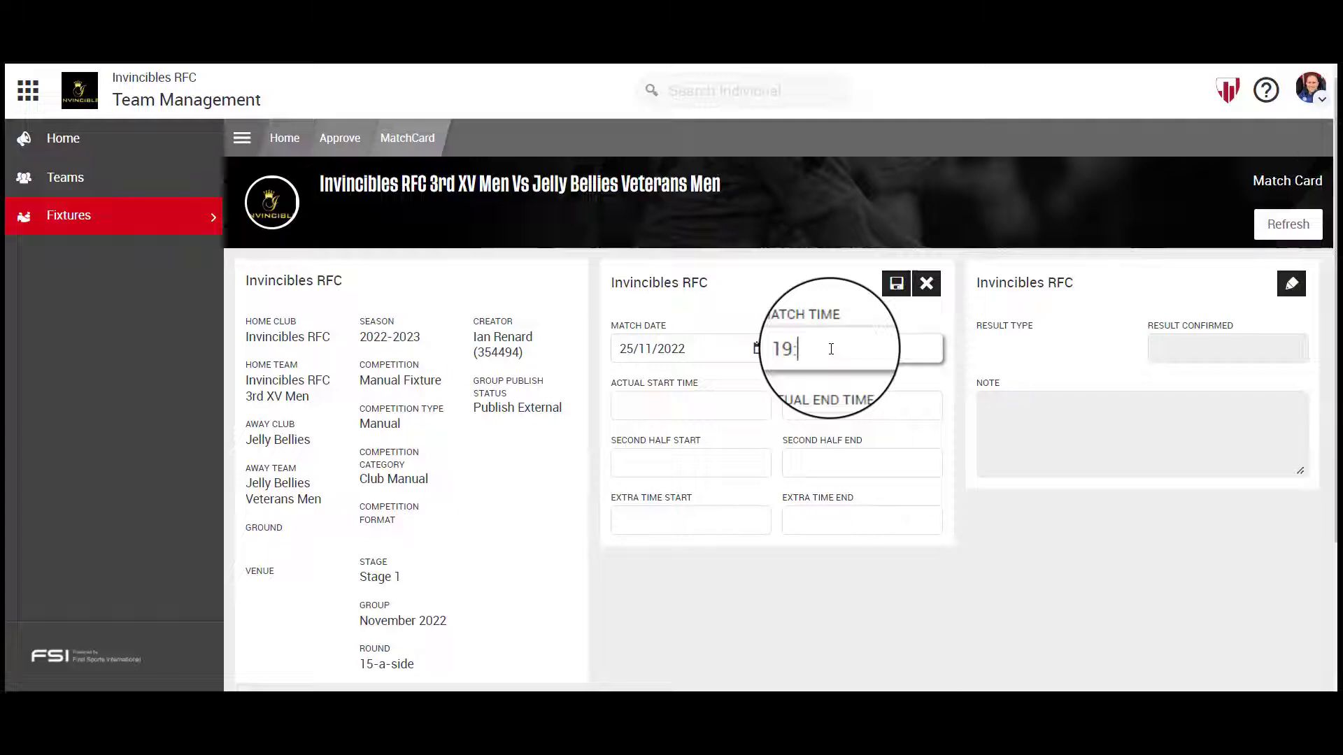
{"action": "type", "text": "30"}
{"action": "left_click", "coordinate": [896, 280]}
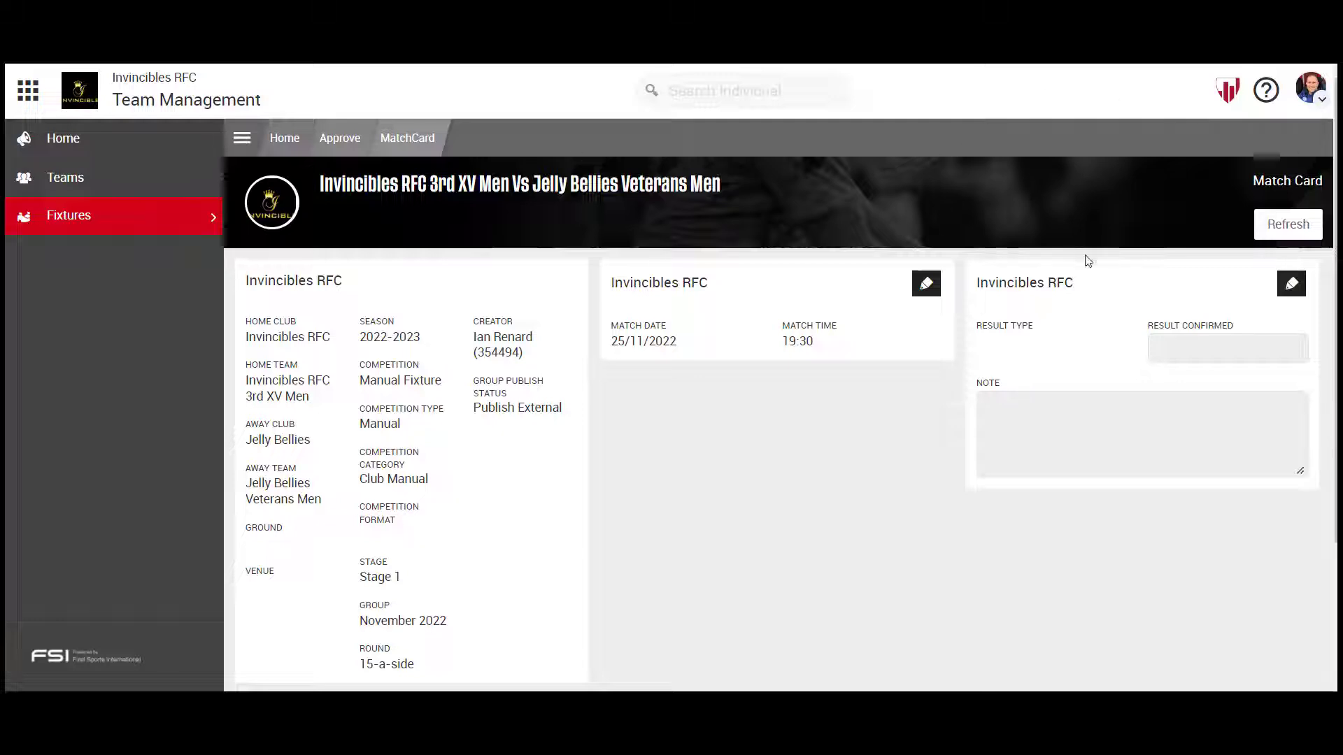
- Examine the result type options in the match card's result details and close them without saving
{"action": "left_click", "coordinate": [1291, 283]}
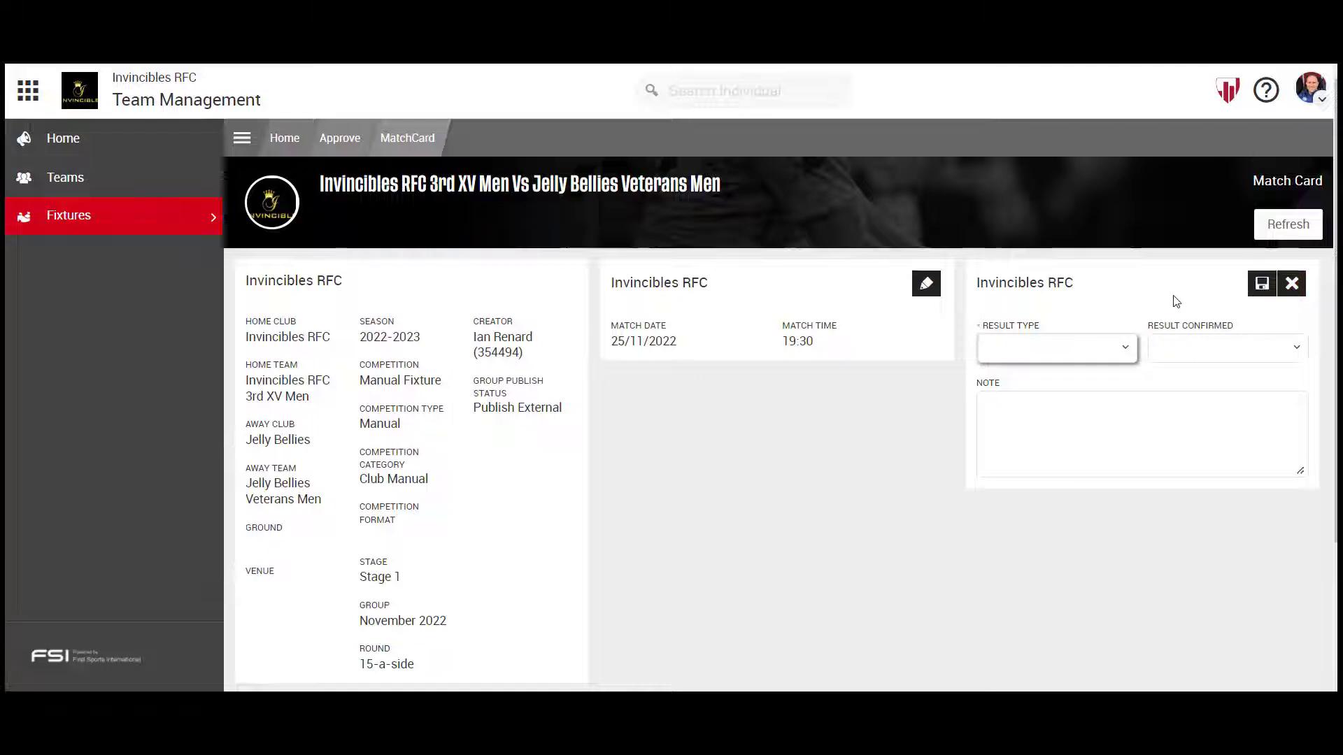
{"action": "left_click", "coordinate": [1126, 348]}
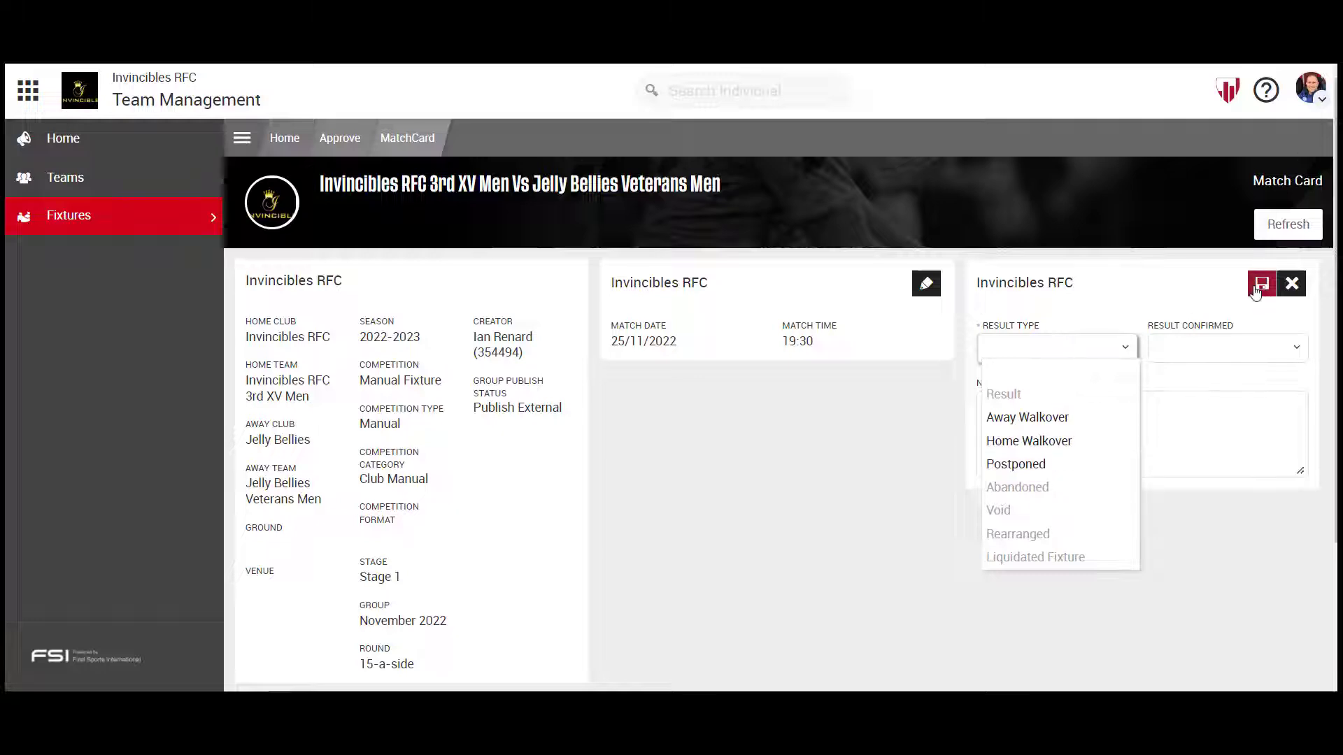
{"action": "left_click", "coordinate": [1292, 284]}
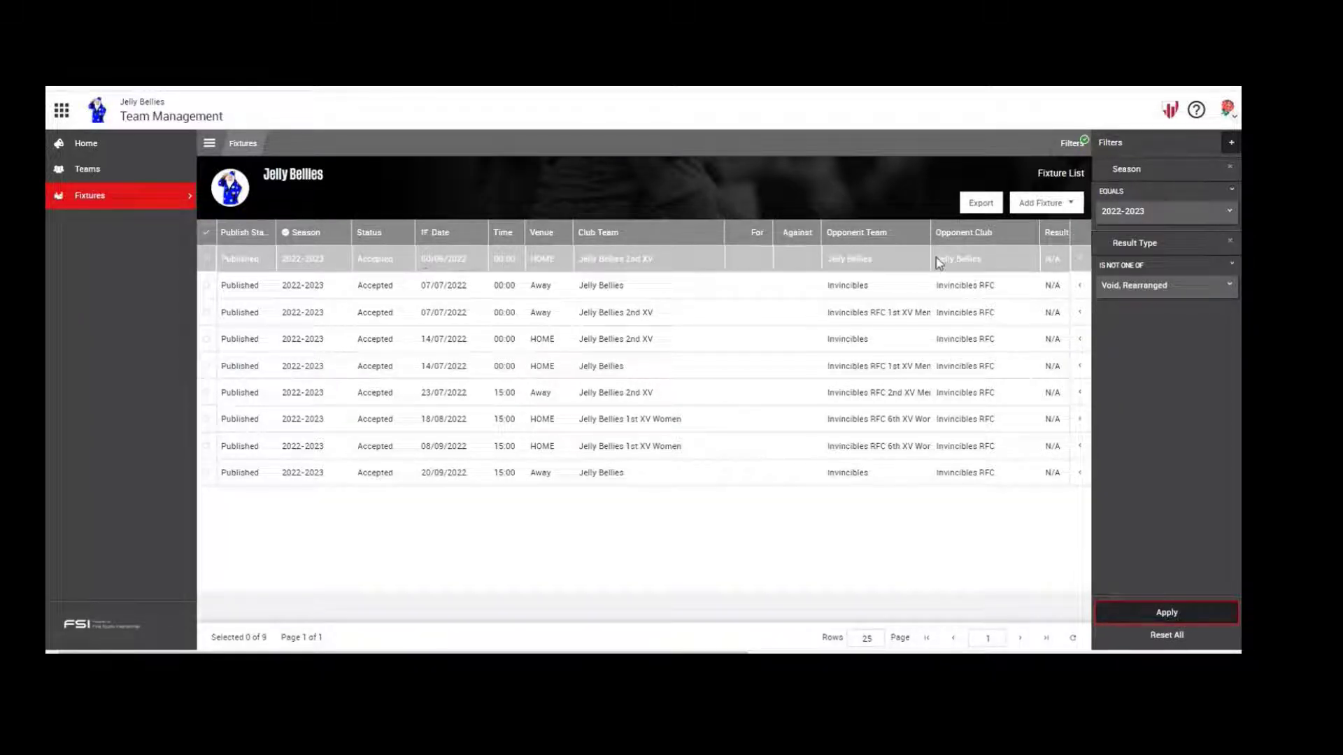
- Start a fixture upload for Jelly Bellies, download and open the bulk upload template, and return to the upload form
{"action": "left_click", "coordinate": [1044, 204]}
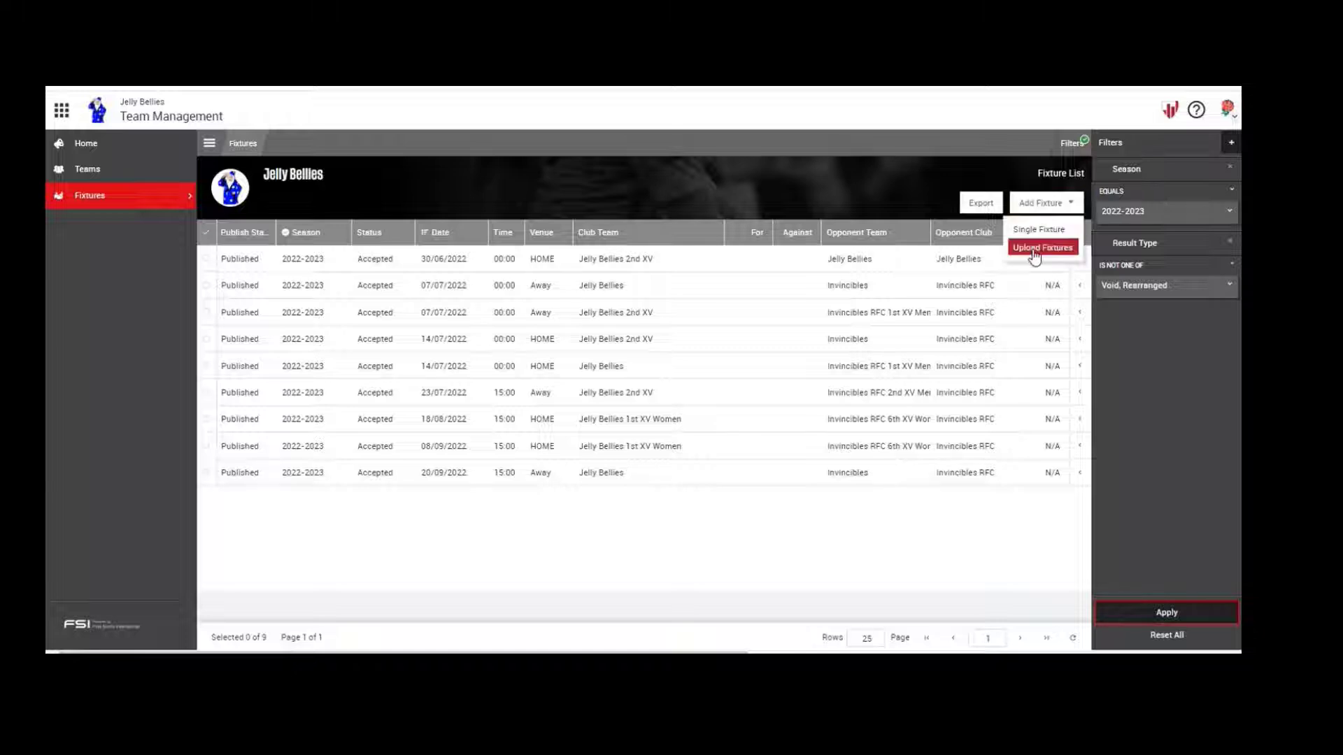
{"action": "left_click", "coordinate": [1035, 249]}
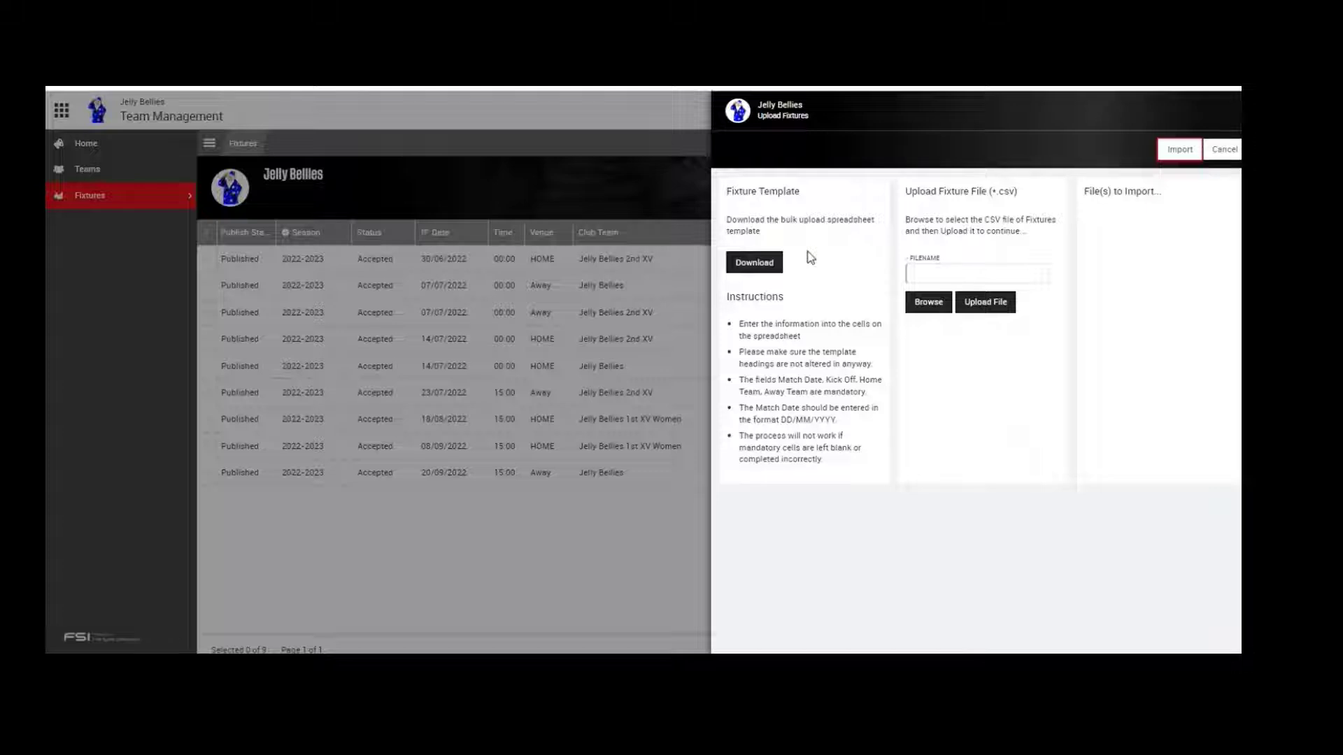
{"action": "left_click", "coordinate": [766, 268]}
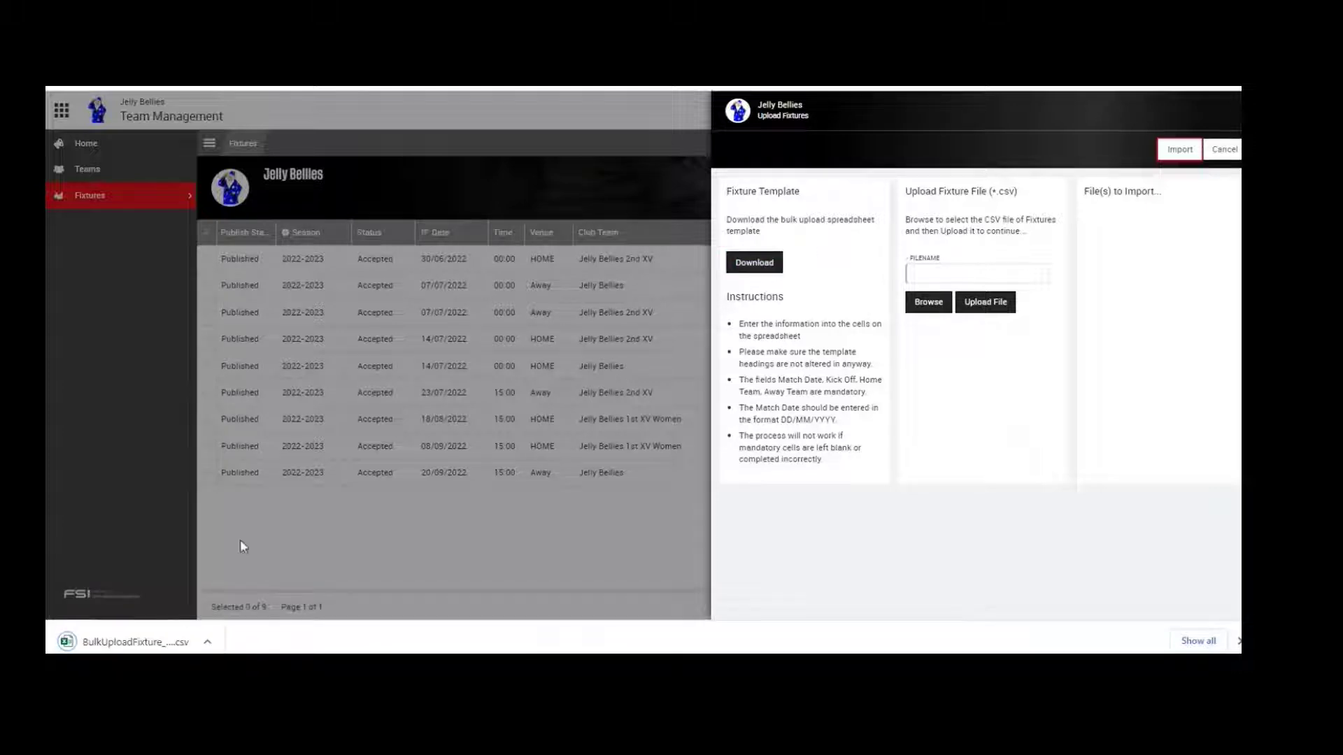
{"action": "left_click", "coordinate": [167, 640]}
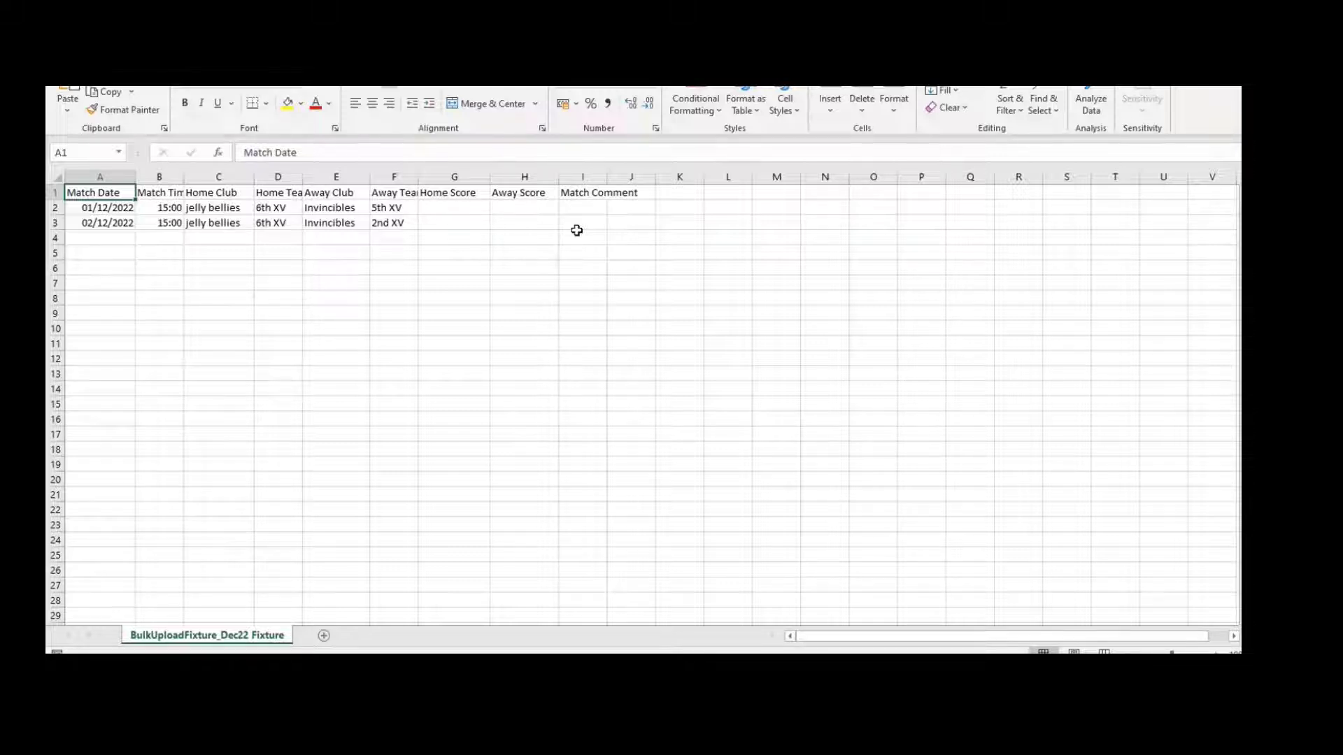
{"action": "key", "text": "alt+Tab"}
{"action": "key", "text": "alt+Tab"}
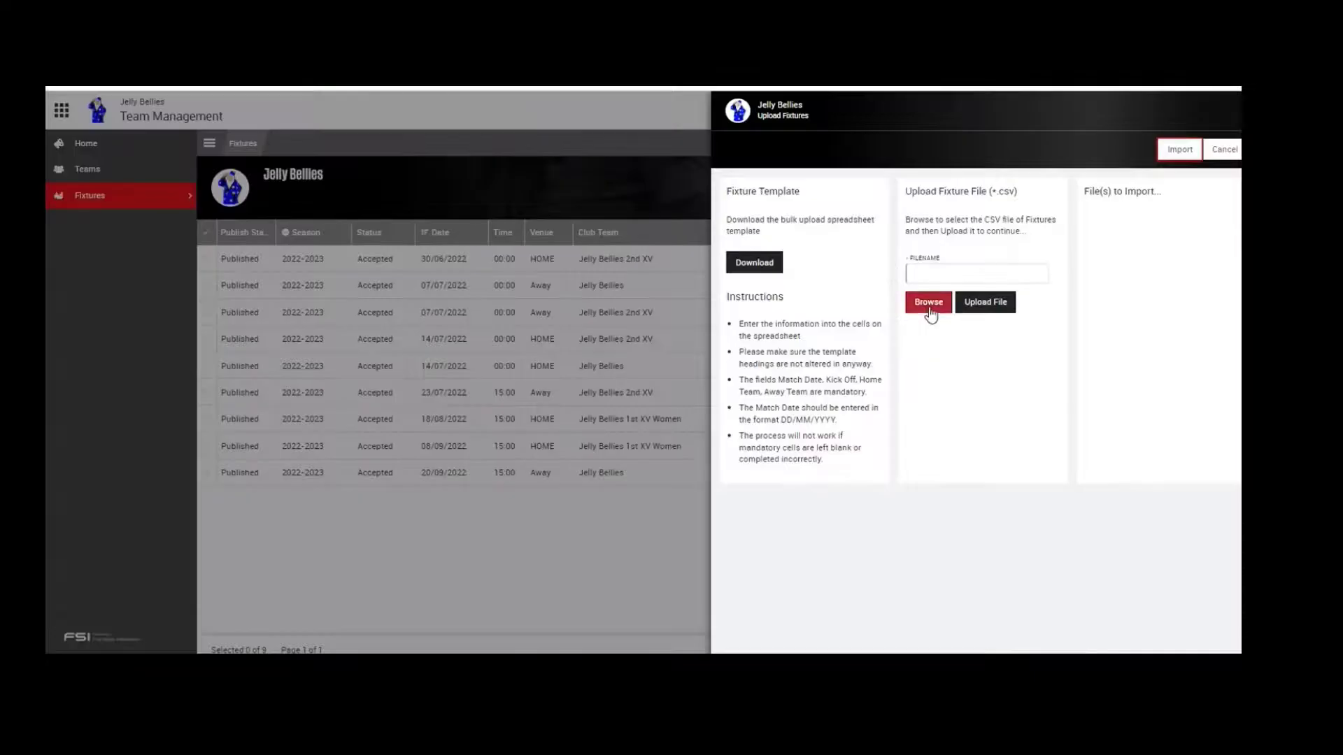
- Upload the file "BulkUploadFixture_Dec22 Fixtures Jelly B v Inv .csv" from Documents and import its fixtures
{"action": "left_click", "coordinate": [927, 305]}
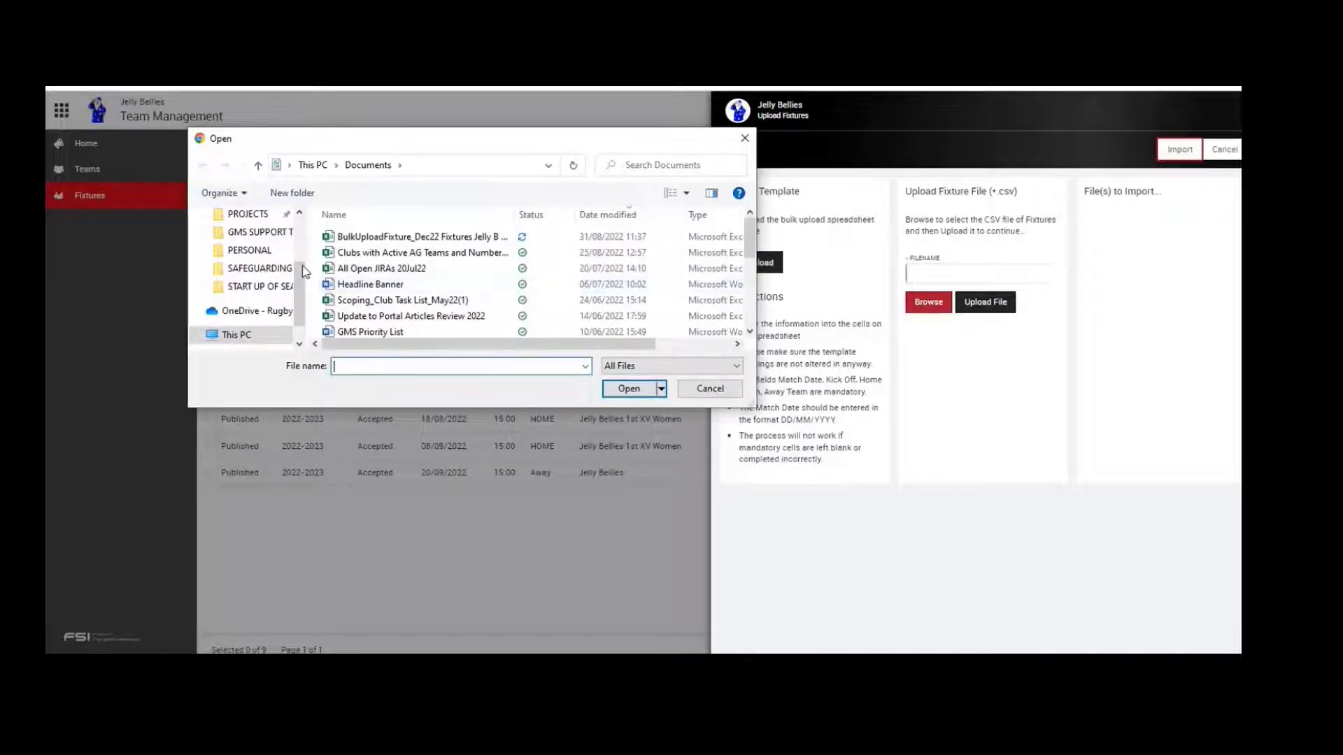
{"action": "left_click", "coordinate": [361, 239]}
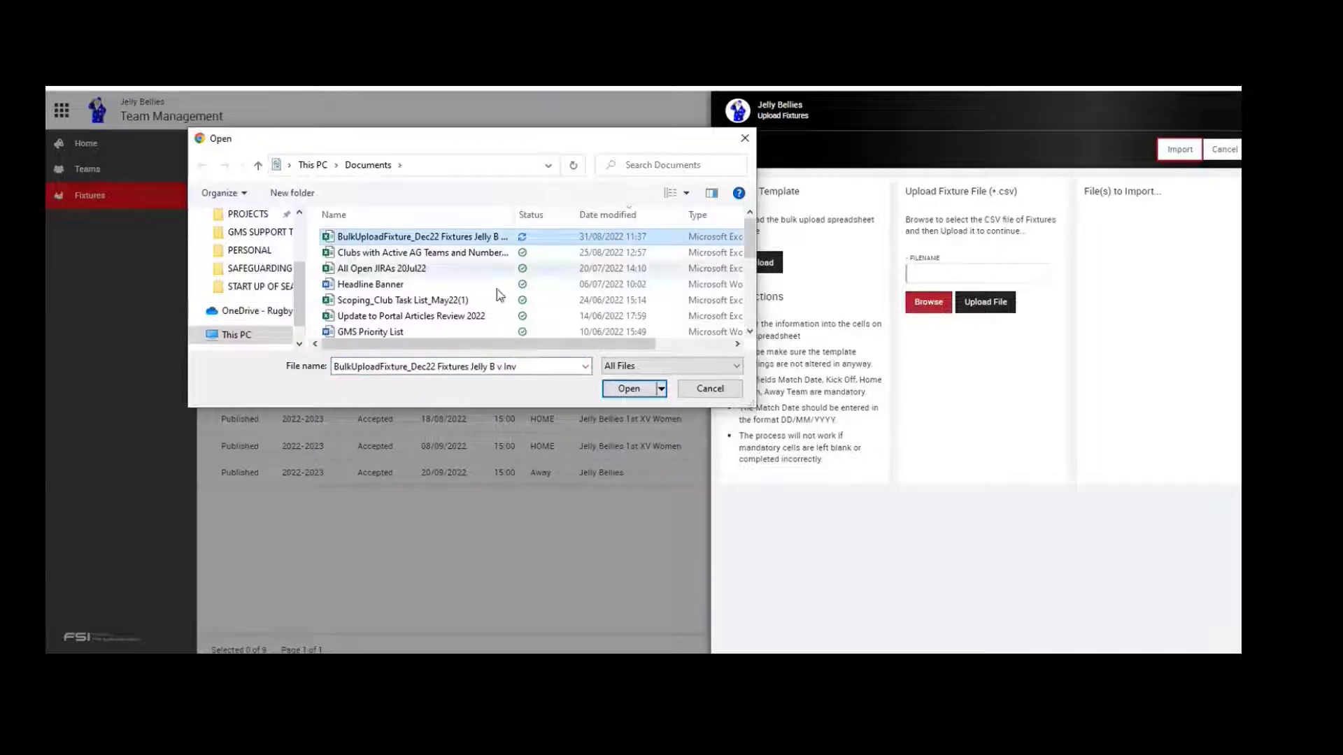
{"action": "left_click", "coordinate": [628, 391]}
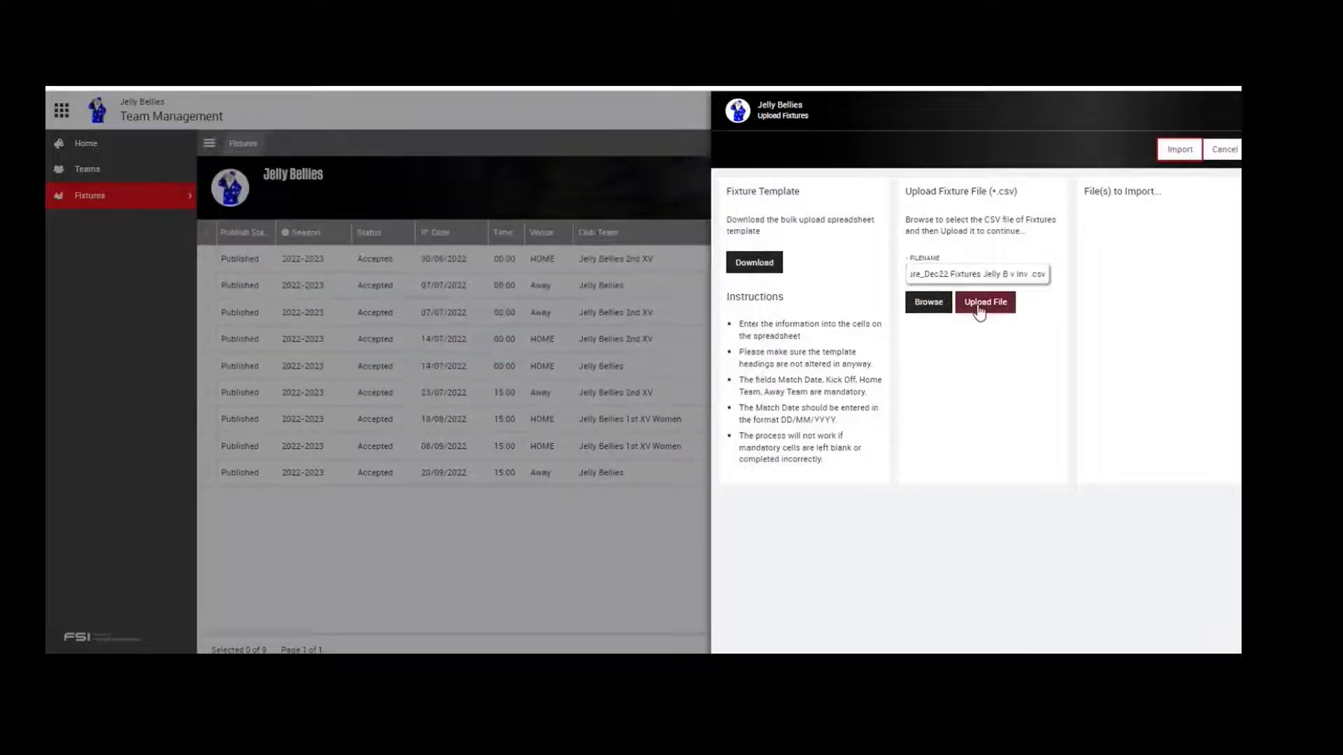
{"action": "left_click", "coordinate": [988, 303]}
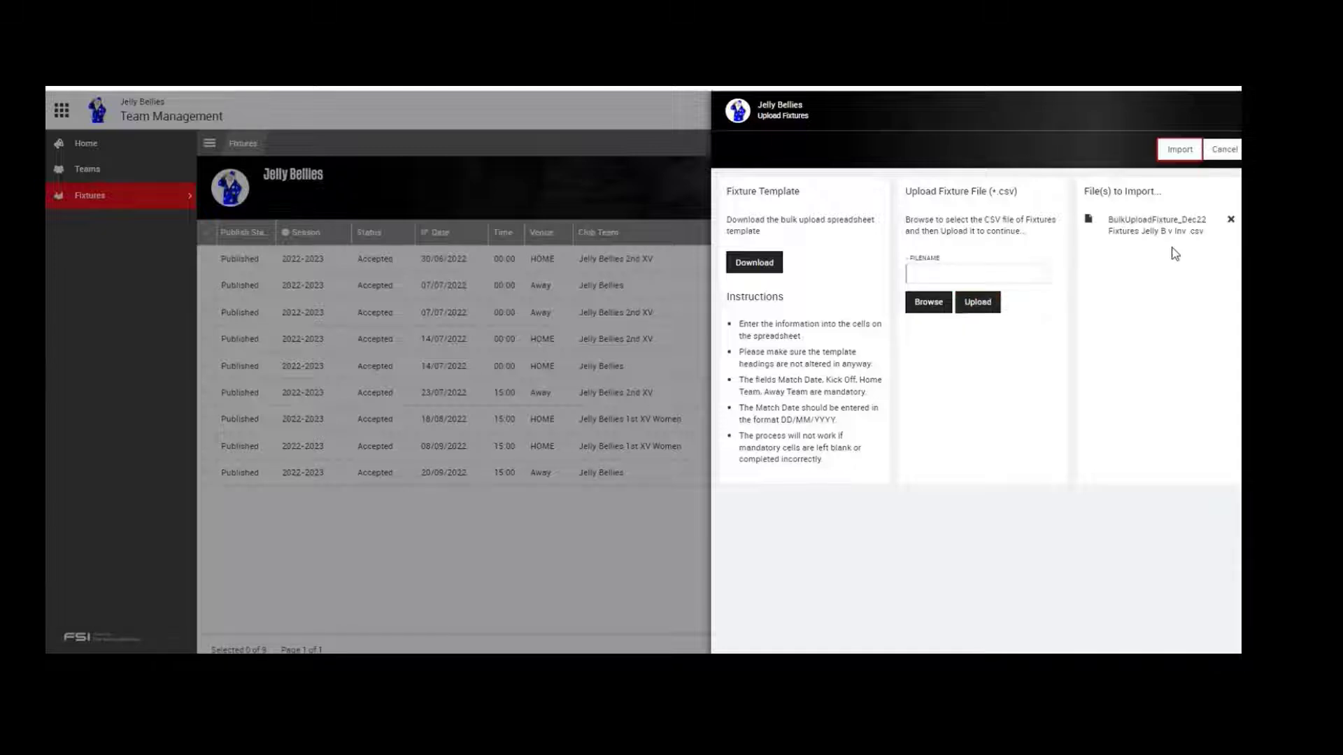
{"action": "left_click", "coordinate": [1180, 150]}
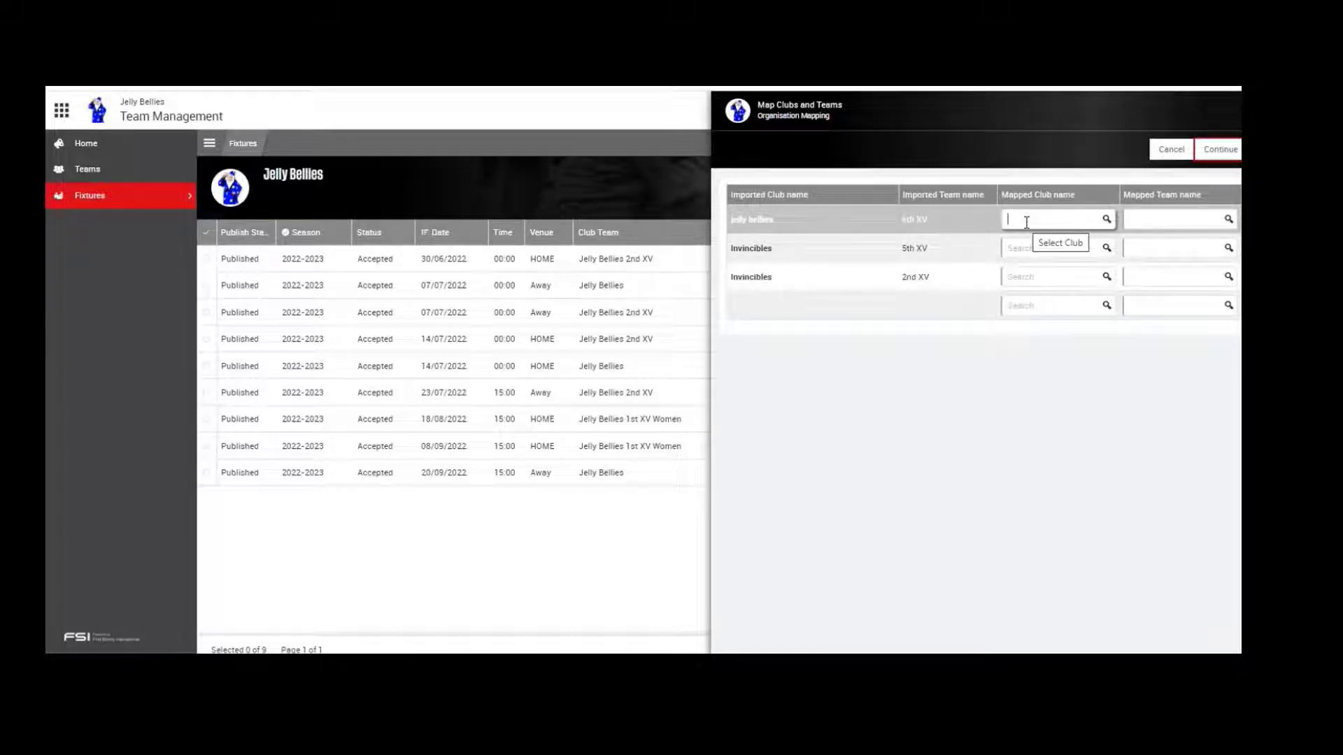
- Map the imported jelly bellies 6th XV to the club Jelly Bellies and the team Jelly Bellies JB 6th XV
{"action": "type", "text": "jelly Bellies"}
{"action": "left_click", "coordinate": [1161, 221]}
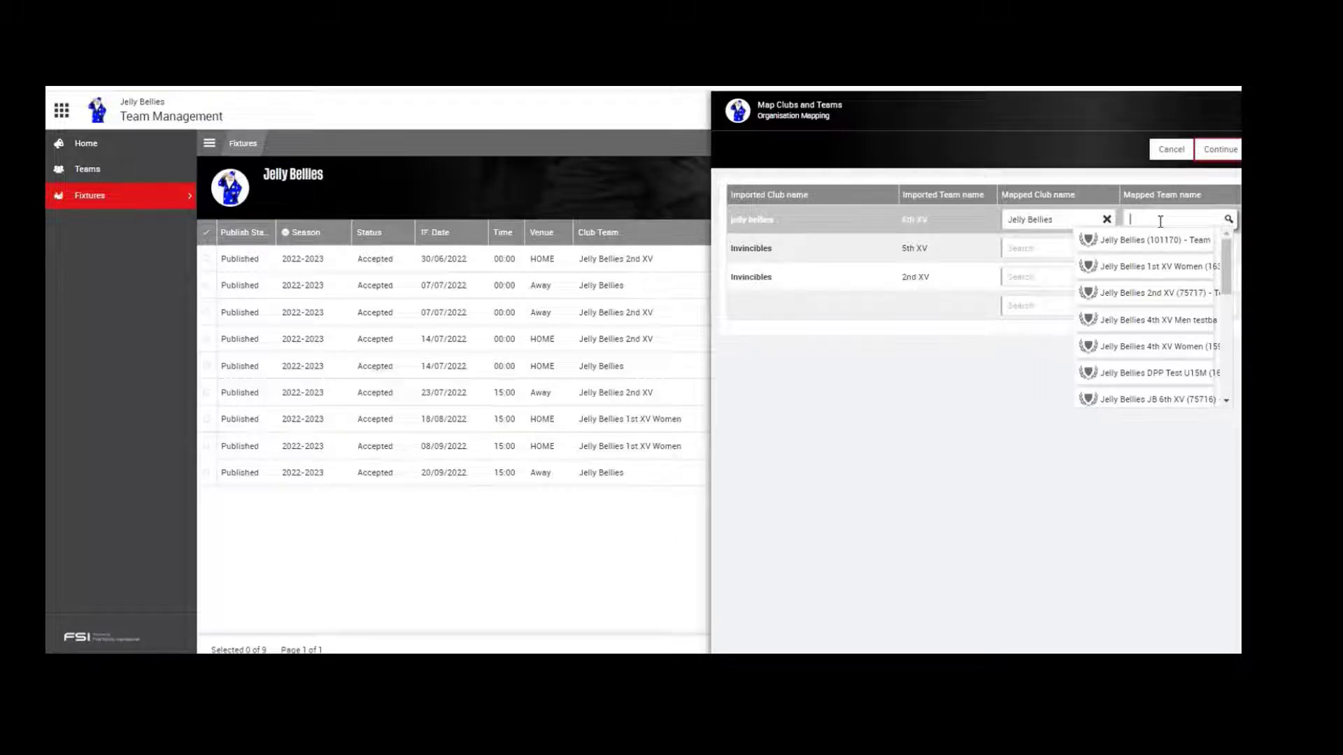
{"action": "left_click", "coordinate": [1166, 403]}
- Map the imported Invincibles 5th XV to the club Invincibles RFC and the team Invincibles RFC 5th XV Men
{"action": "left_click", "coordinate": [1033, 249]}
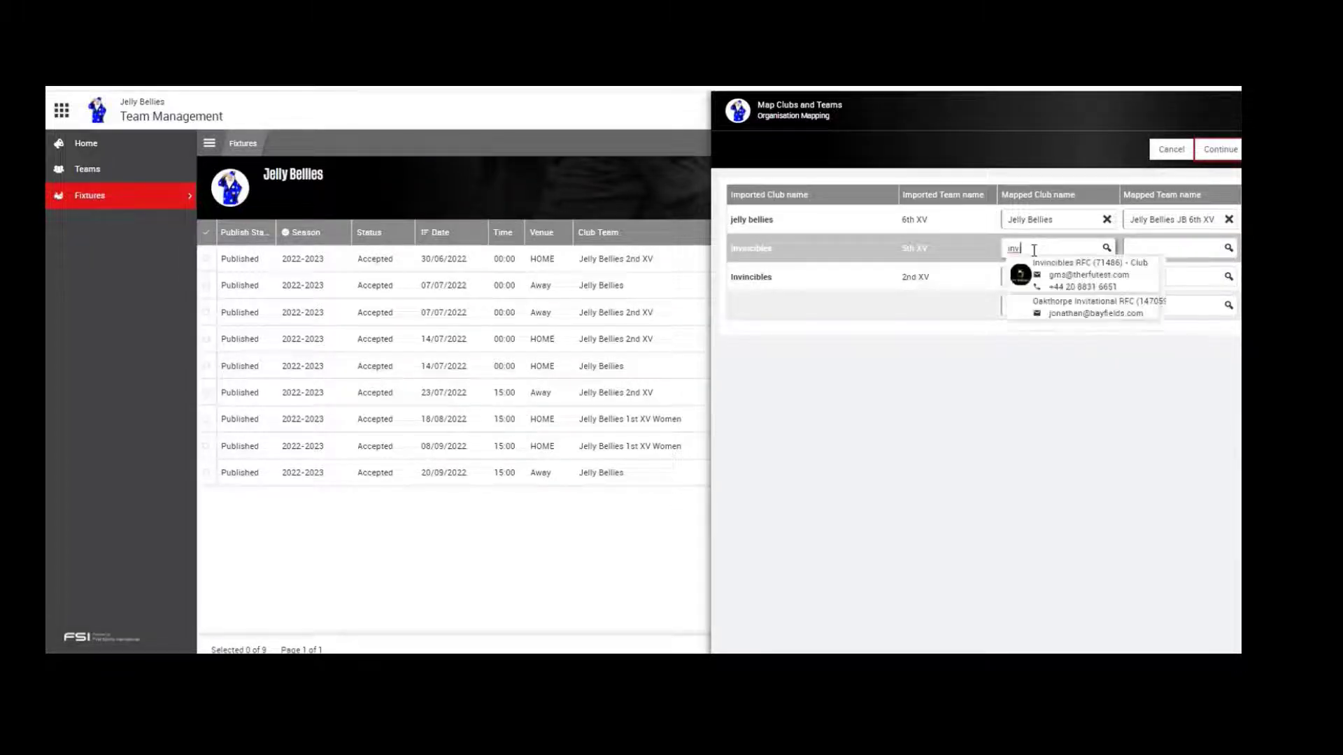
{"action": "left_click", "coordinate": [1019, 271]}
{"action": "left_click", "coordinate": [1144, 245]}
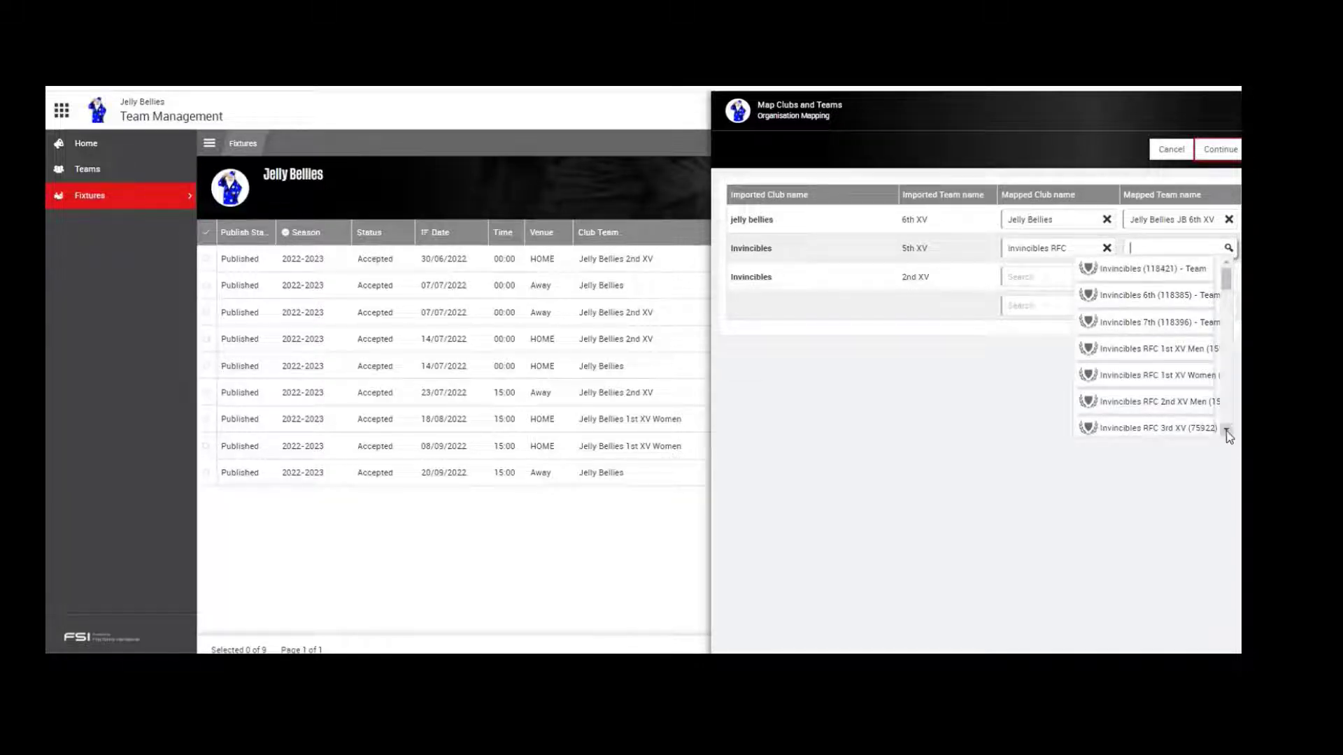
{"action": "scroll", "coordinate": [1228, 433], "scroll_direction": "down", "scroll_amount": 4}
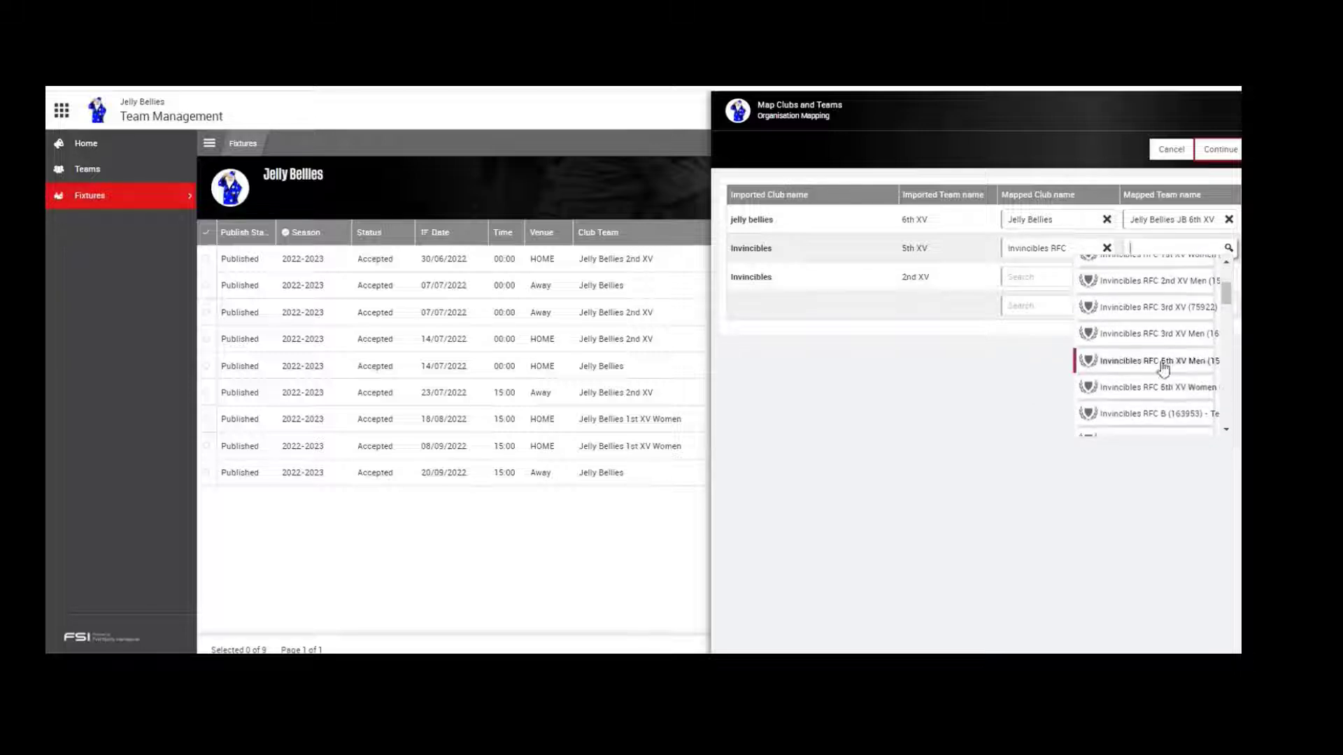
{"action": "left_click", "coordinate": [1163, 361]}
- Map the imported Invincibles 2nd XV to Invincibles RFC and its team Invincibles RFC 2nd XV Men, and confirm the fixtures to upload
{"action": "left_click", "coordinate": [1024, 276]}
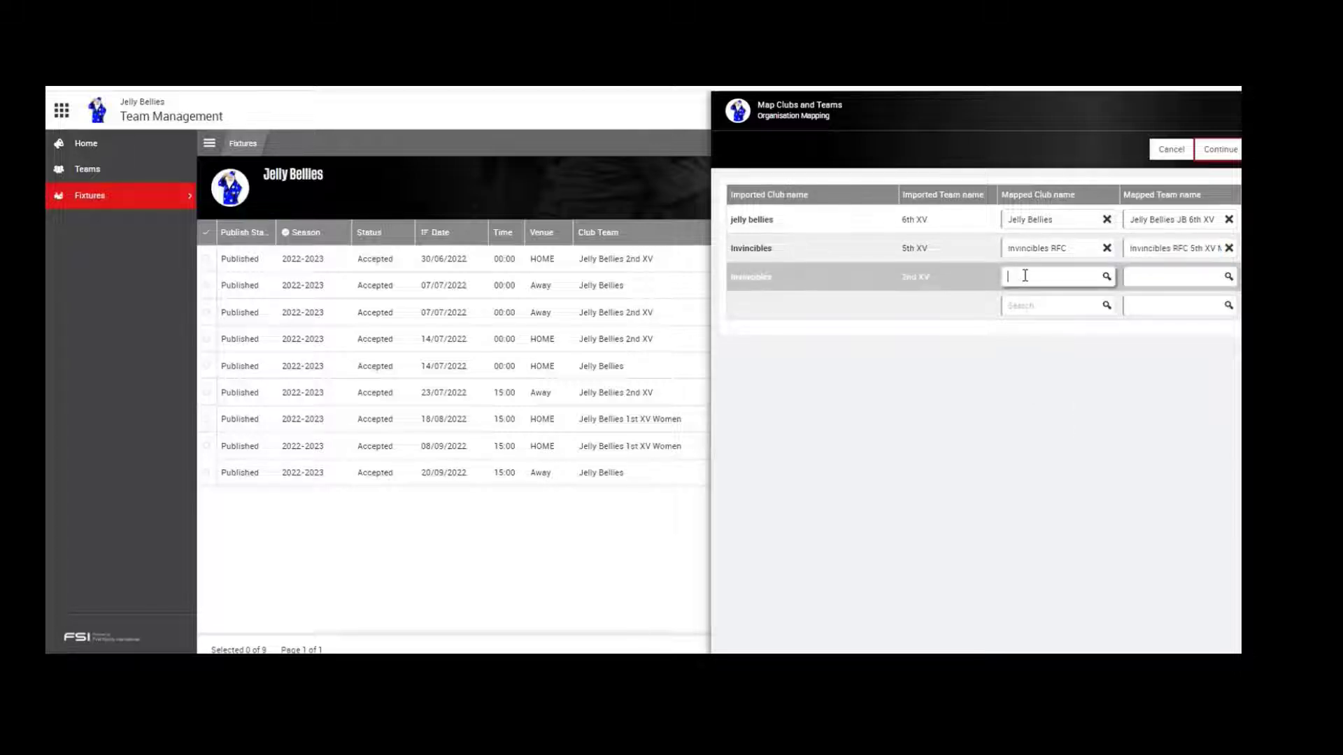
{"action": "type", "text": "inv"}
{"action": "left_click", "coordinate": [1095, 331]}
{"action": "left_click", "coordinate": [1149, 276]}
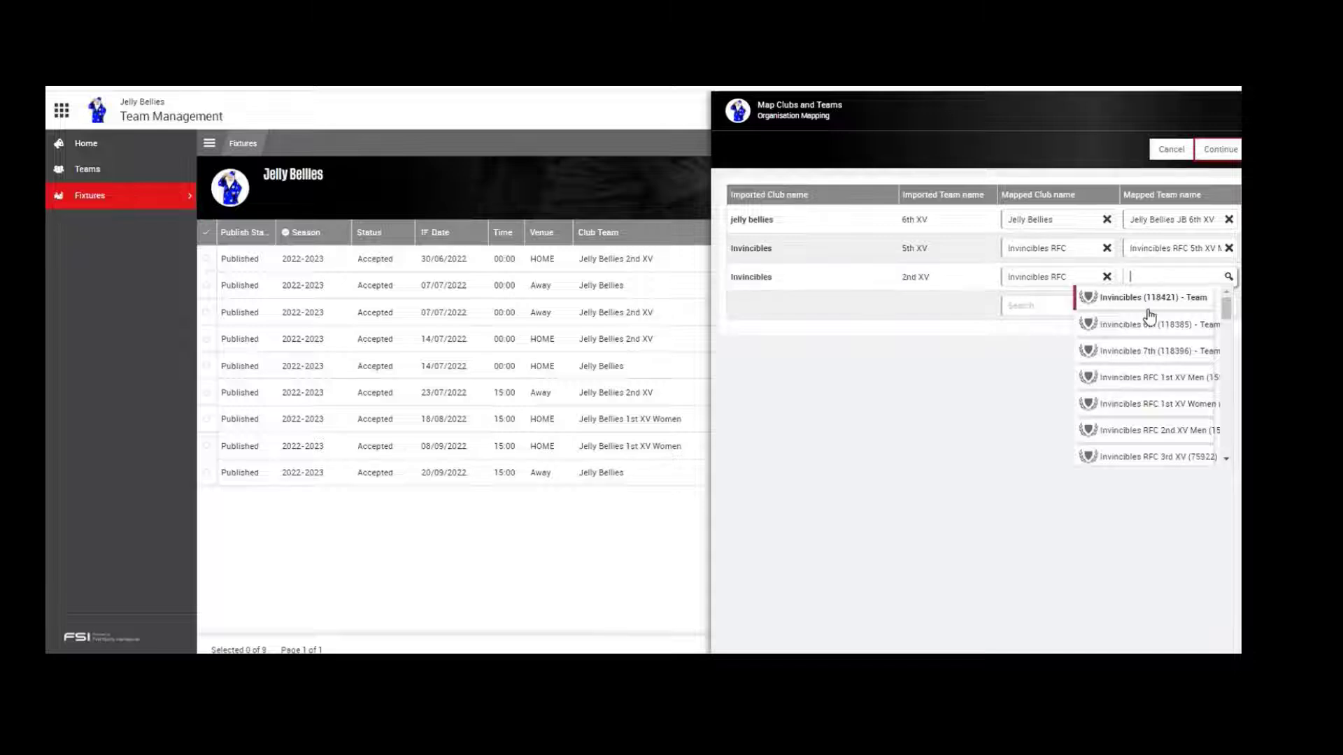
{"action": "left_click", "coordinate": [1163, 432]}
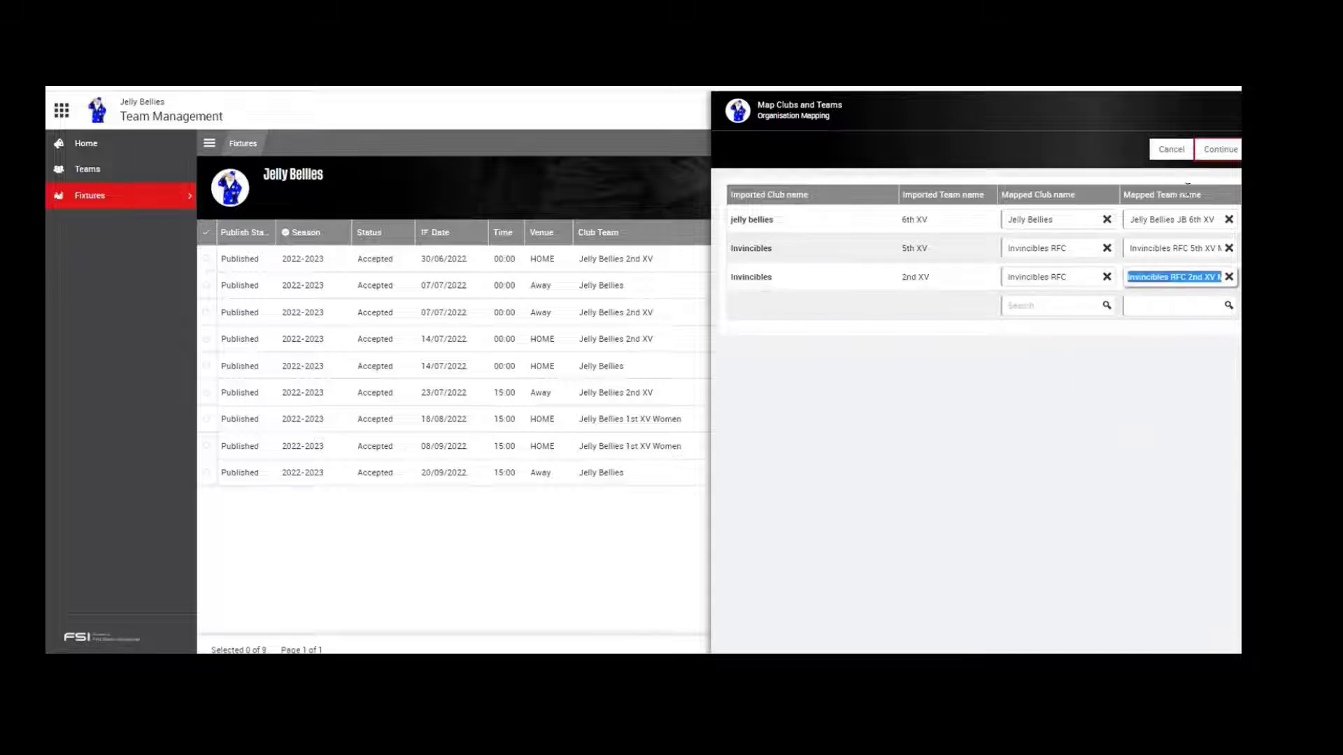
{"action": "left_click", "coordinate": [1221, 155]}
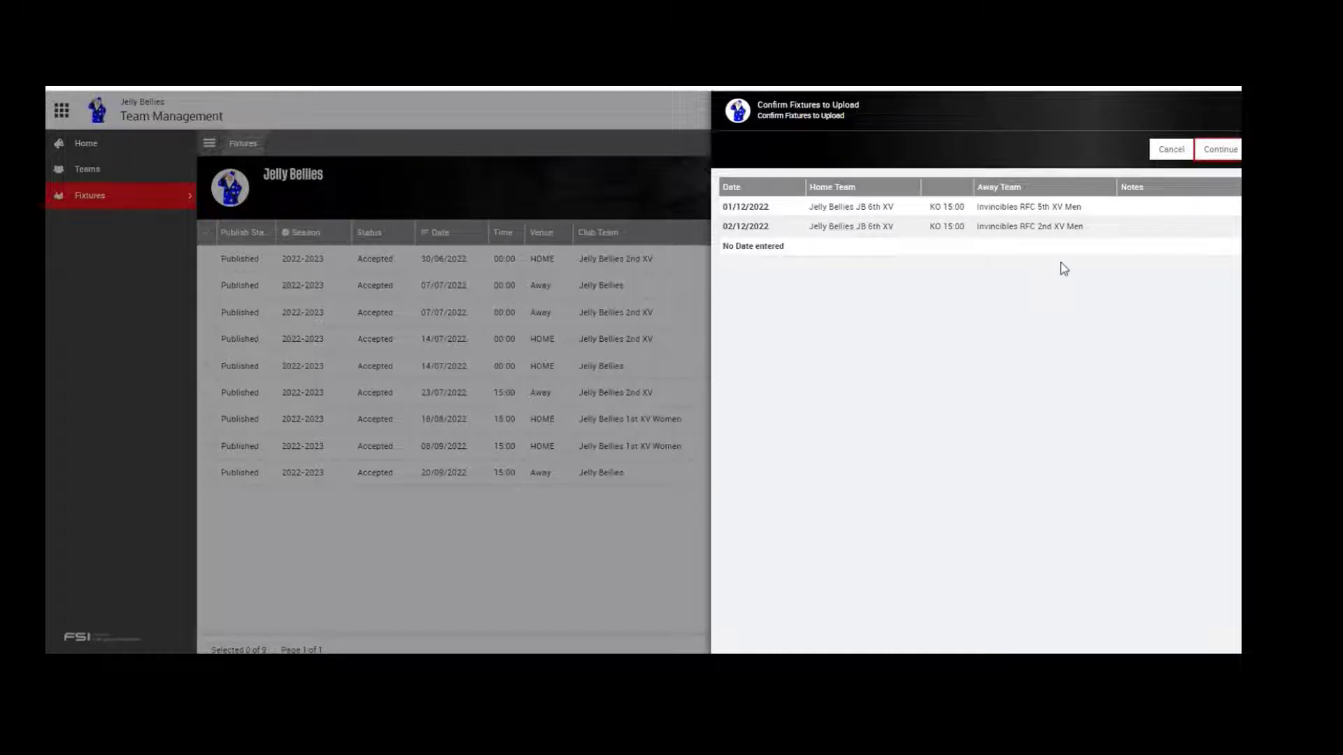
{"action": "left_click", "coordinate": [1223, 153]}
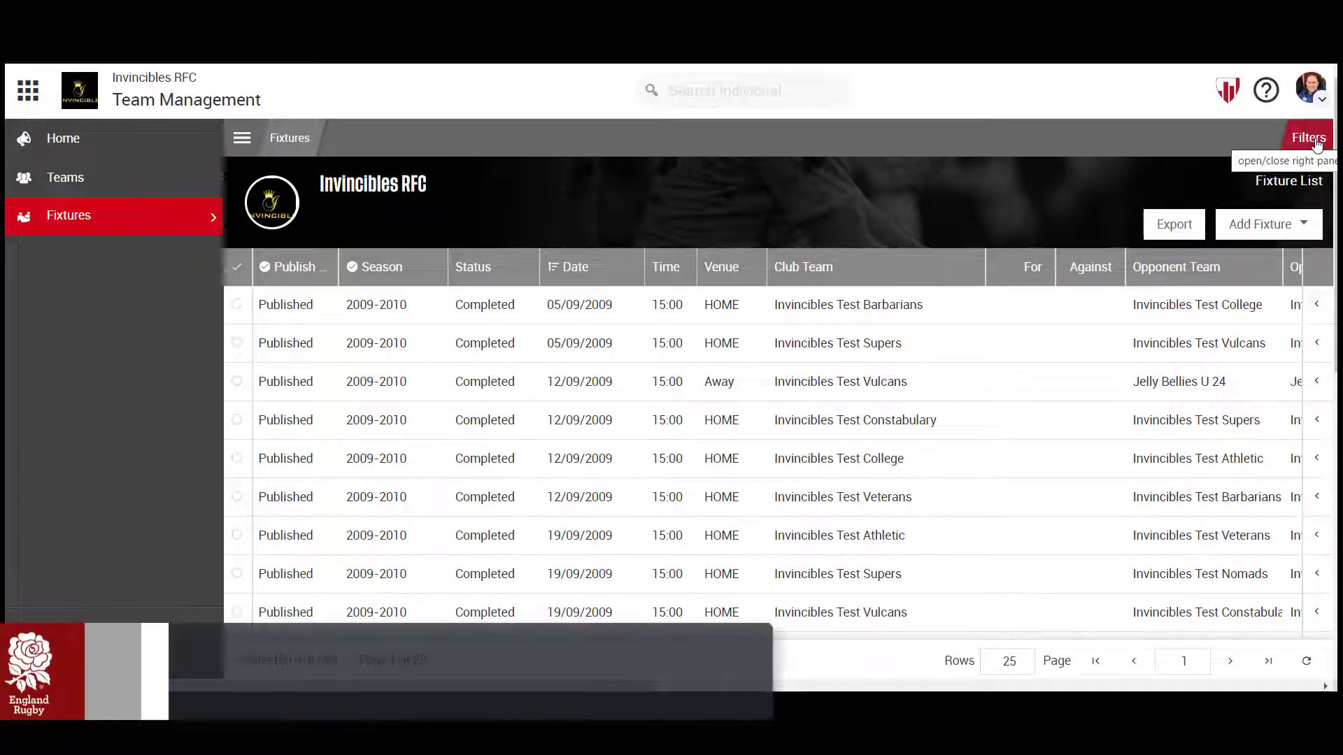
- Add Season and Status filters to the Invincibles RFC fixture list
{"action": "left_click", "coordinate": [1315, 140]}
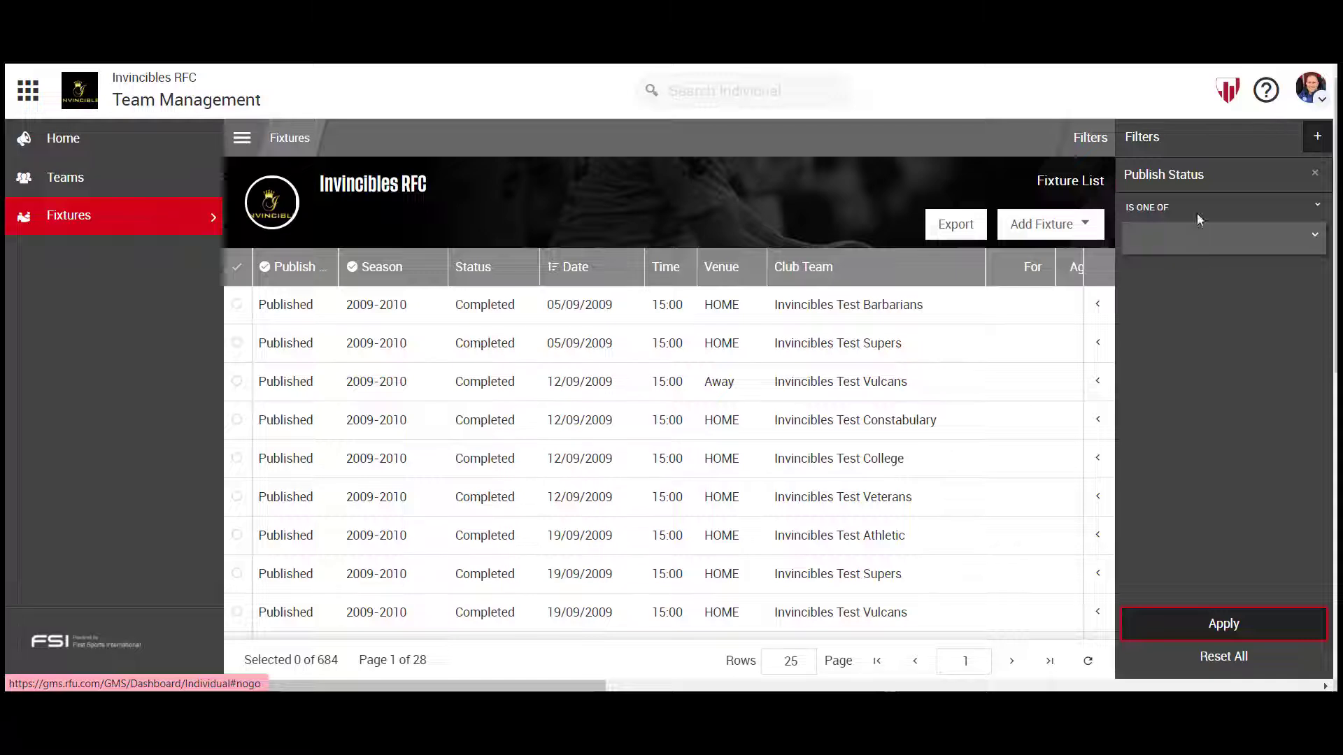
{"action": "left_click", "coordinate": [1322, 140]}
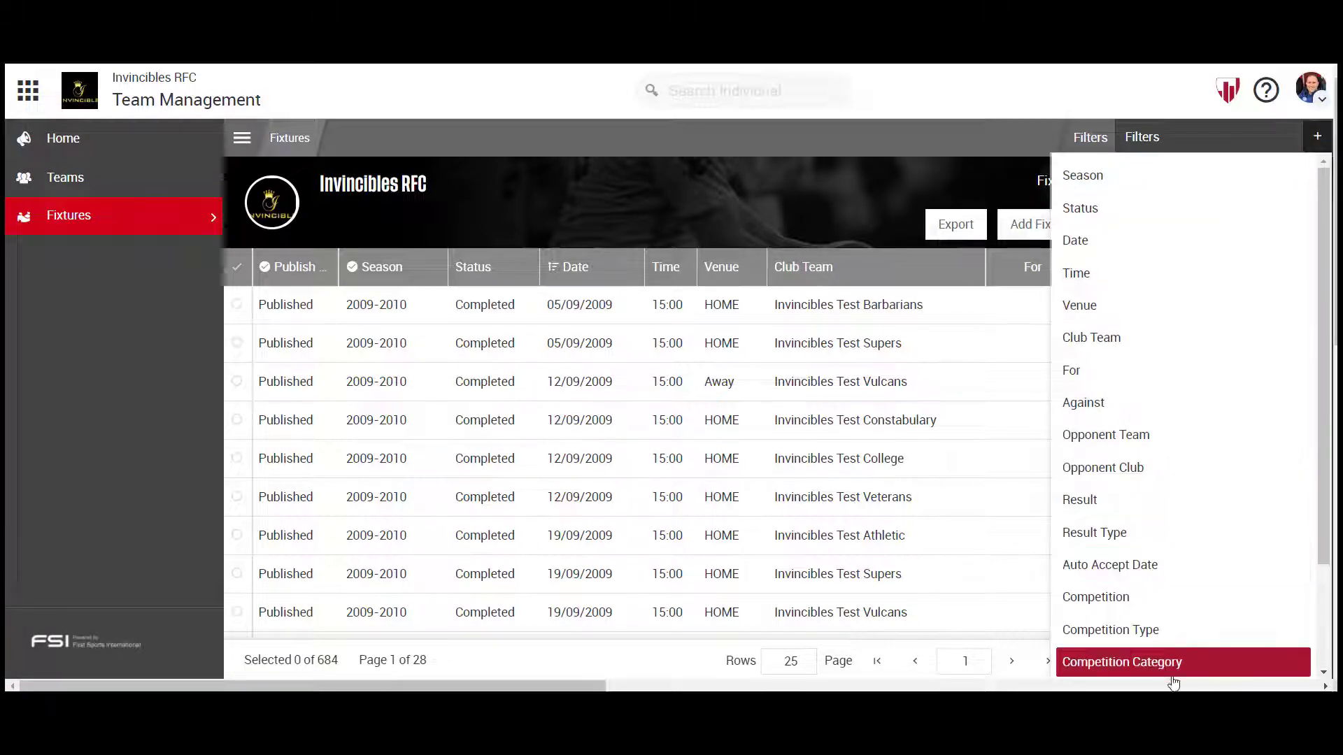
{"action": "left_click", "coordinate": [1085, 179]}
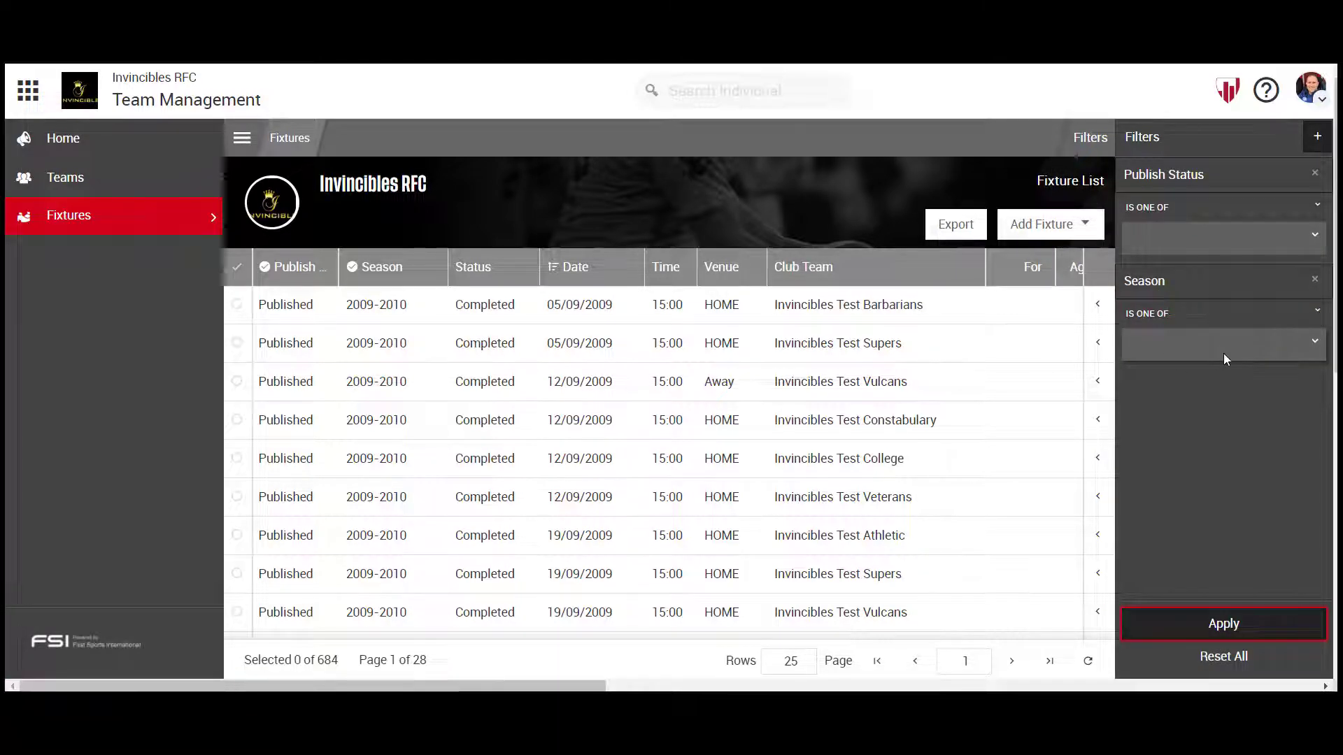
{"action": "left_click", "coordinate": [1317, 136]}
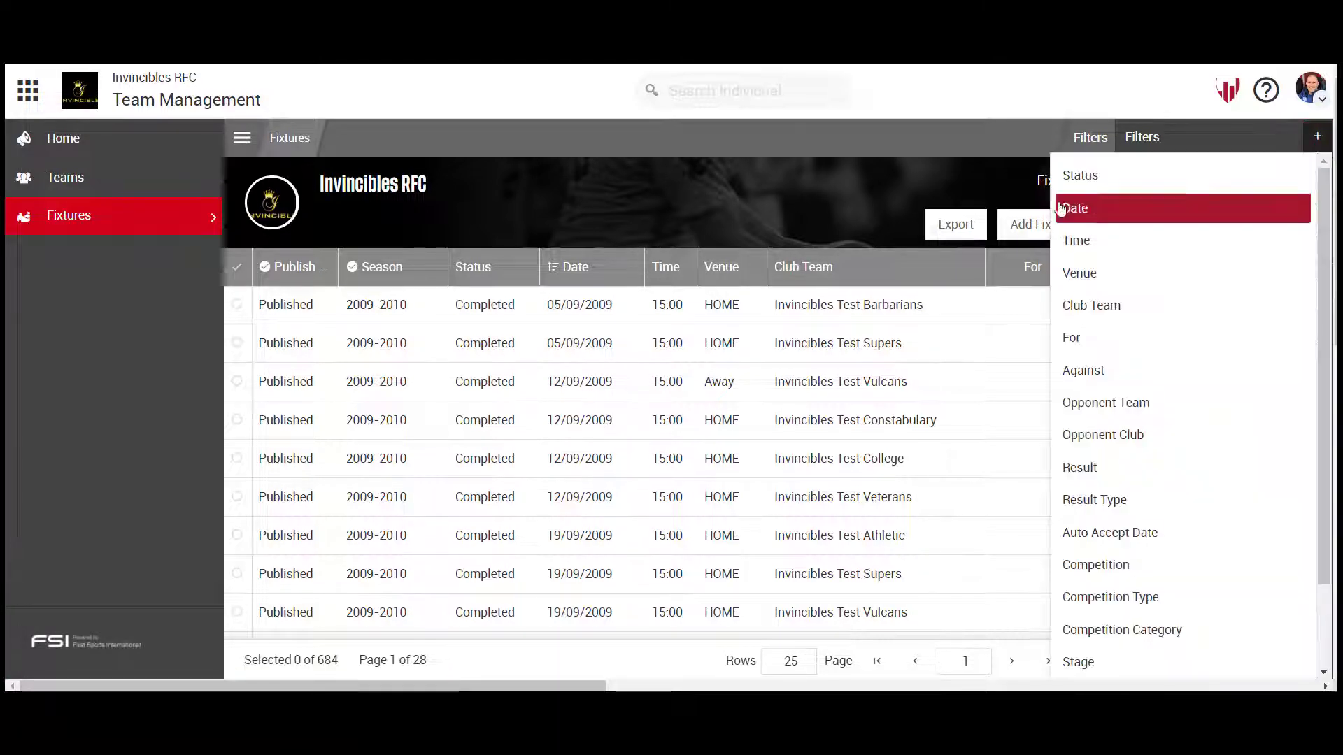
{"action": "left_click", "coordinate": [1070, 176]}
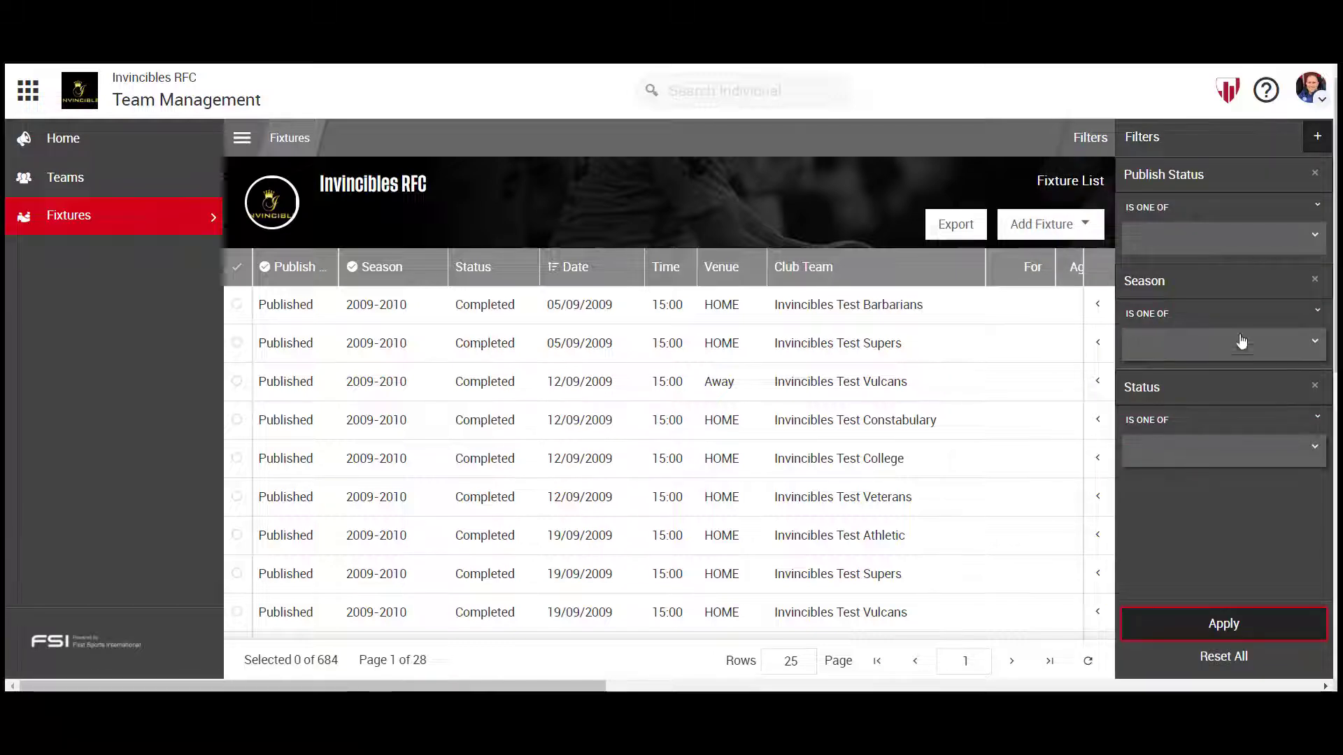
- Filter the fixture list to season 2022-2023 and status Draft
{"action": "left_click", "coordinate": [1280, 340]}
{"action": "left_click", "coordinate": [1136, 365]}
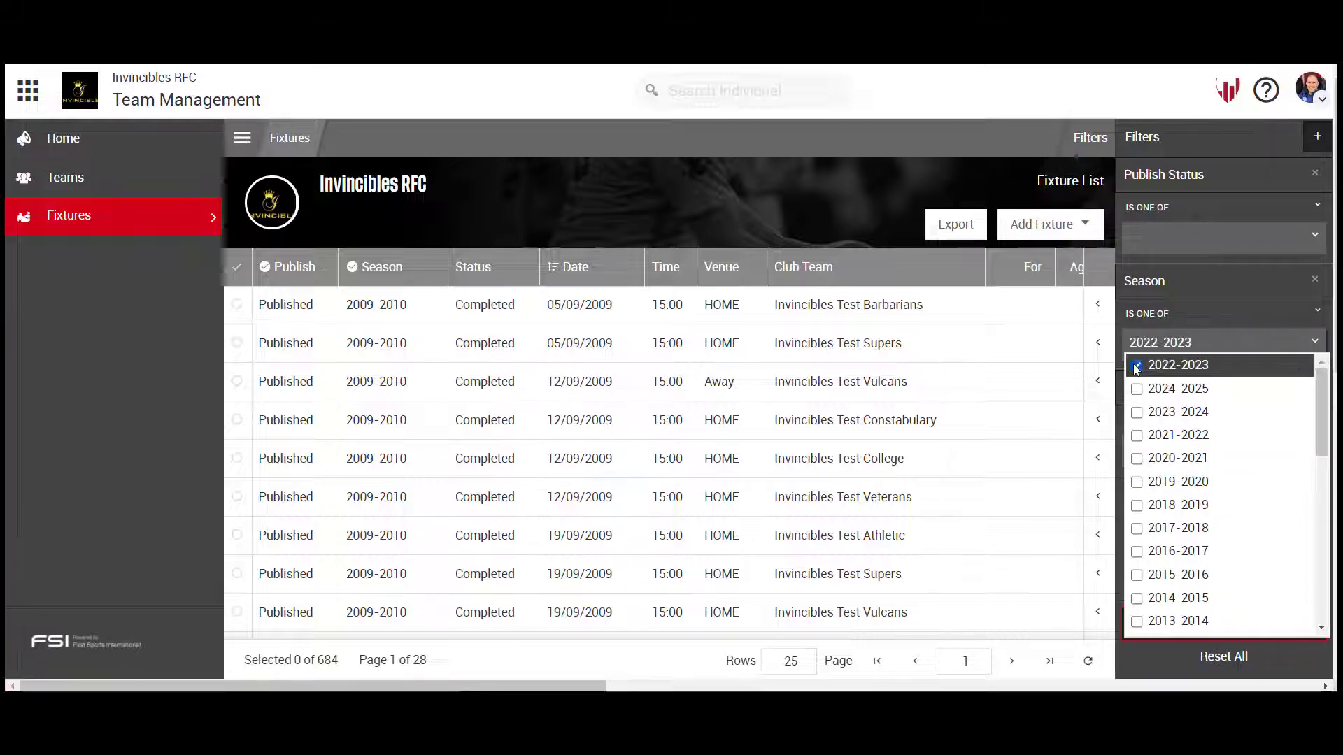
{"action": "left_click", "coordinate": [1154, 320]}
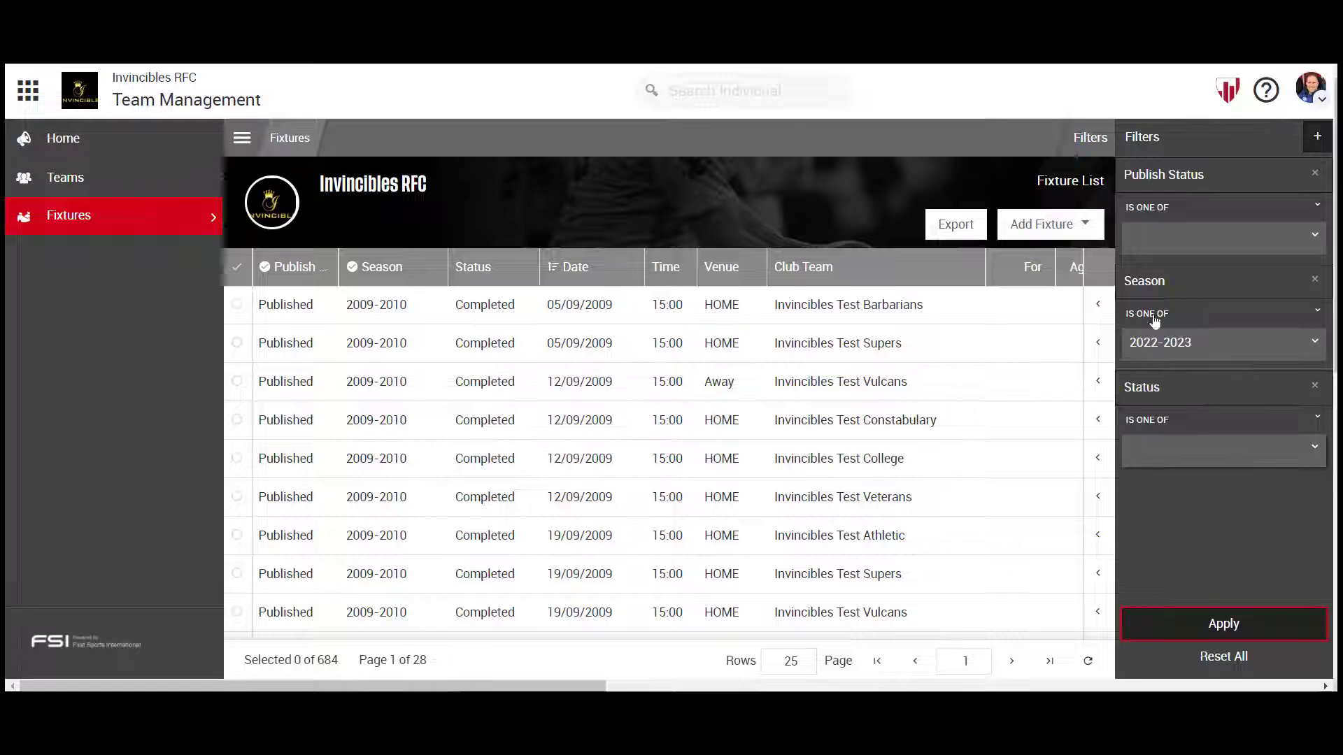
{"action": "left_click", "coordinate": [1194, 449]}
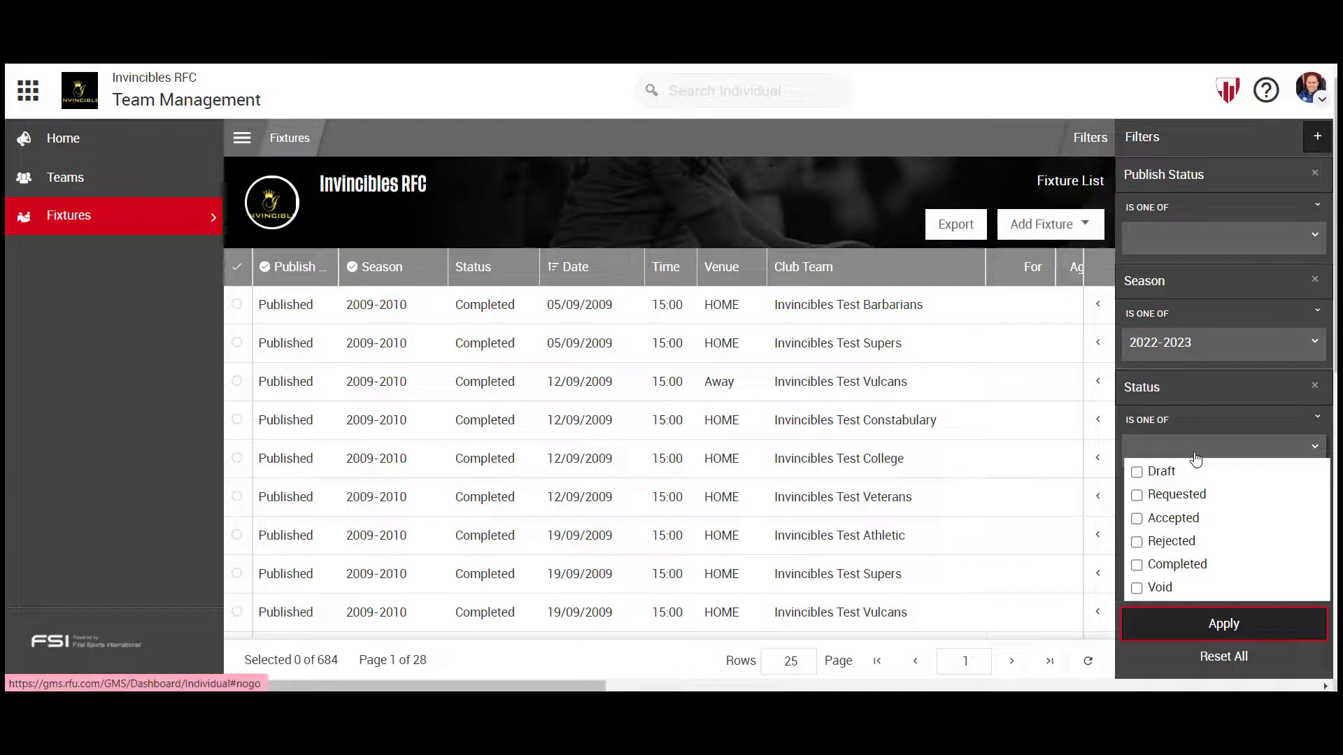
{"action": "left_click", "coordinate": [1138, 473]}
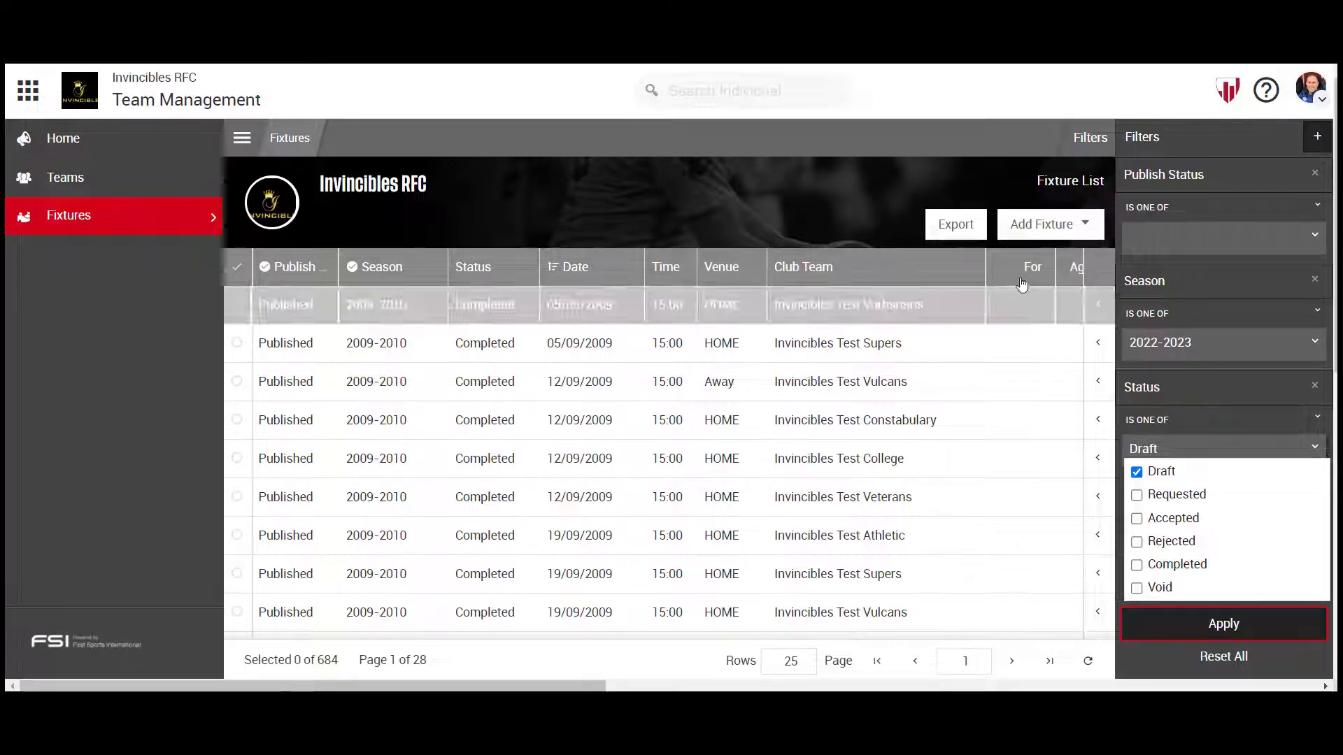
{"action": "left_click", "coordinate": [888, 209]}
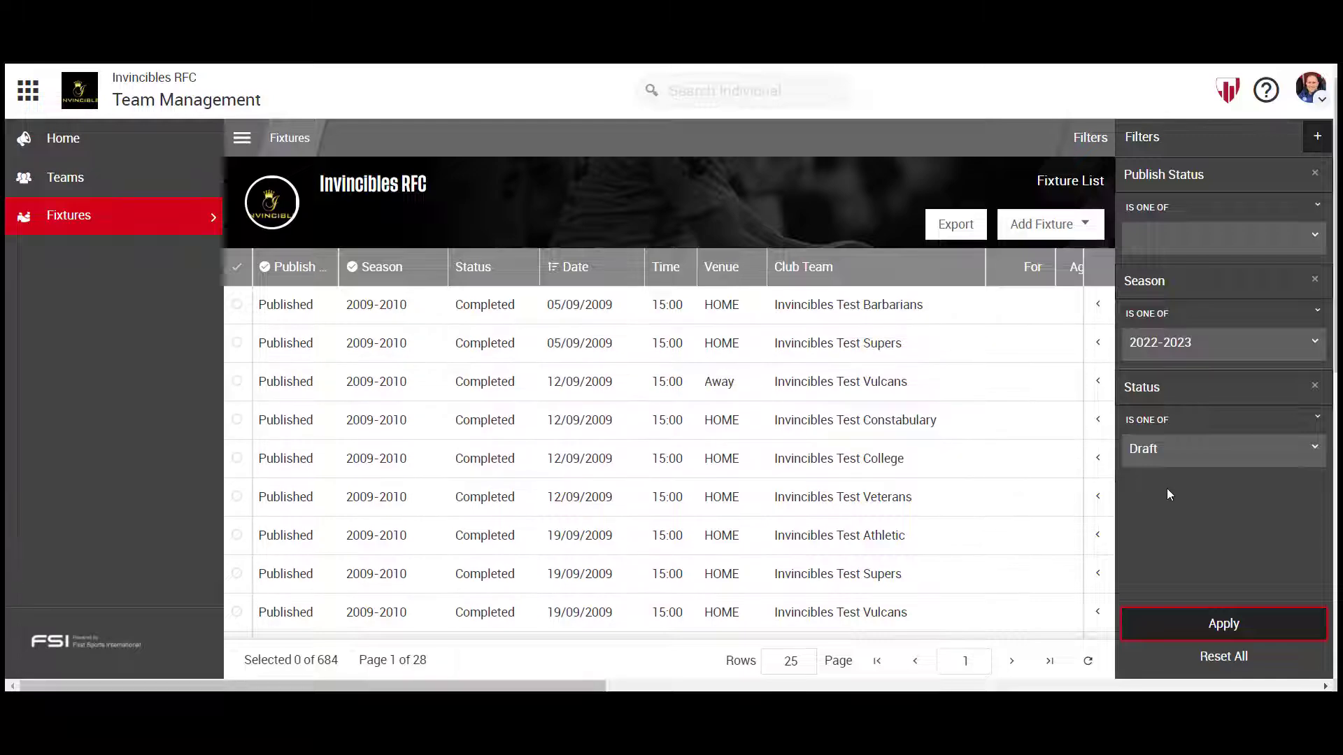
{"action": "left_click", "coordinate": [1226, 623]}
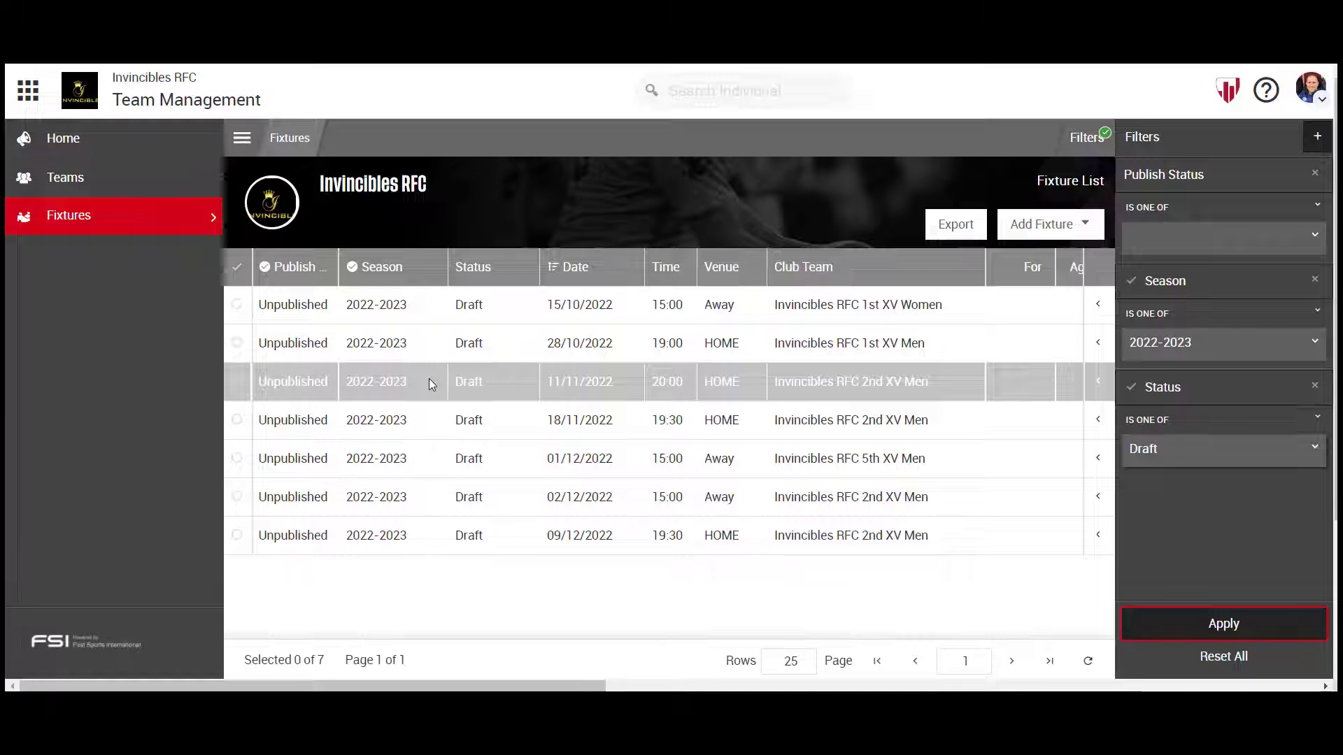
- Reset all fixture list filters and add a Result Type filter
{"action": "left_click", "coordinate": [1219, 660]}
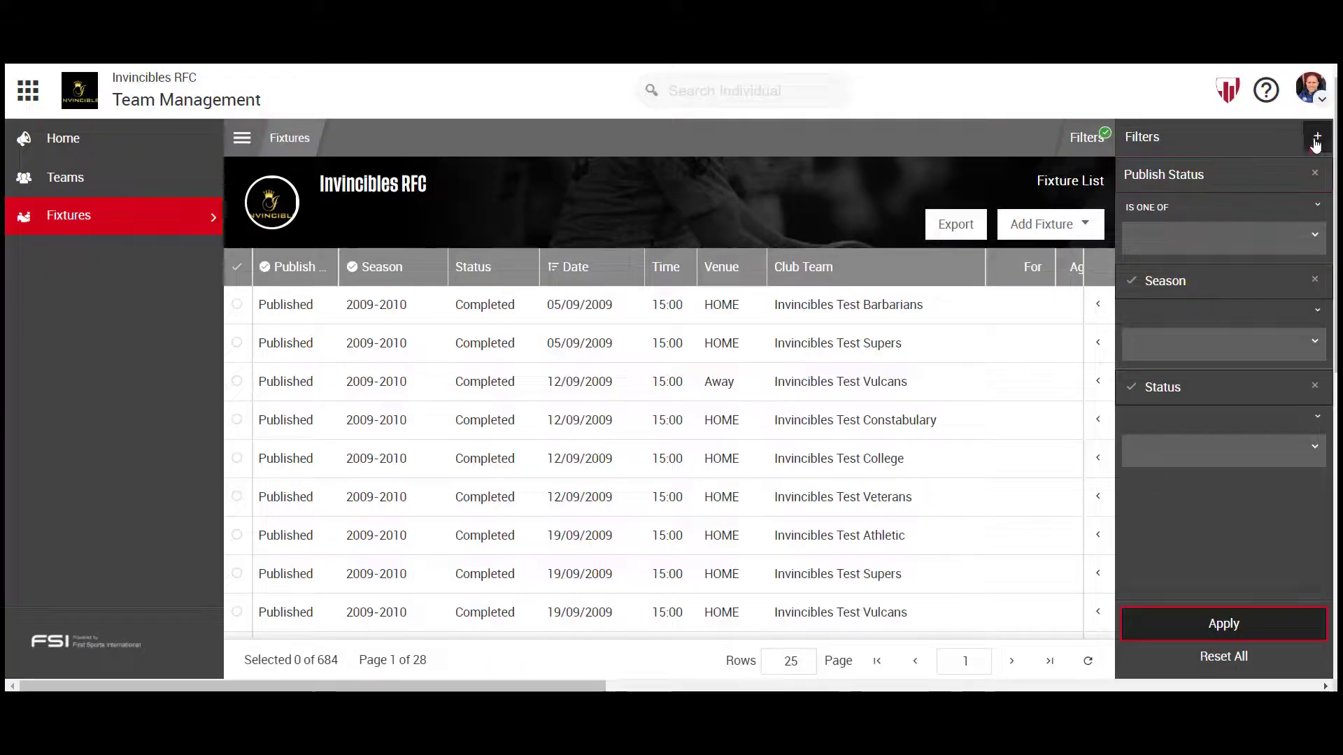
{"action": "left_click", "coordinate": [1317, 140]}
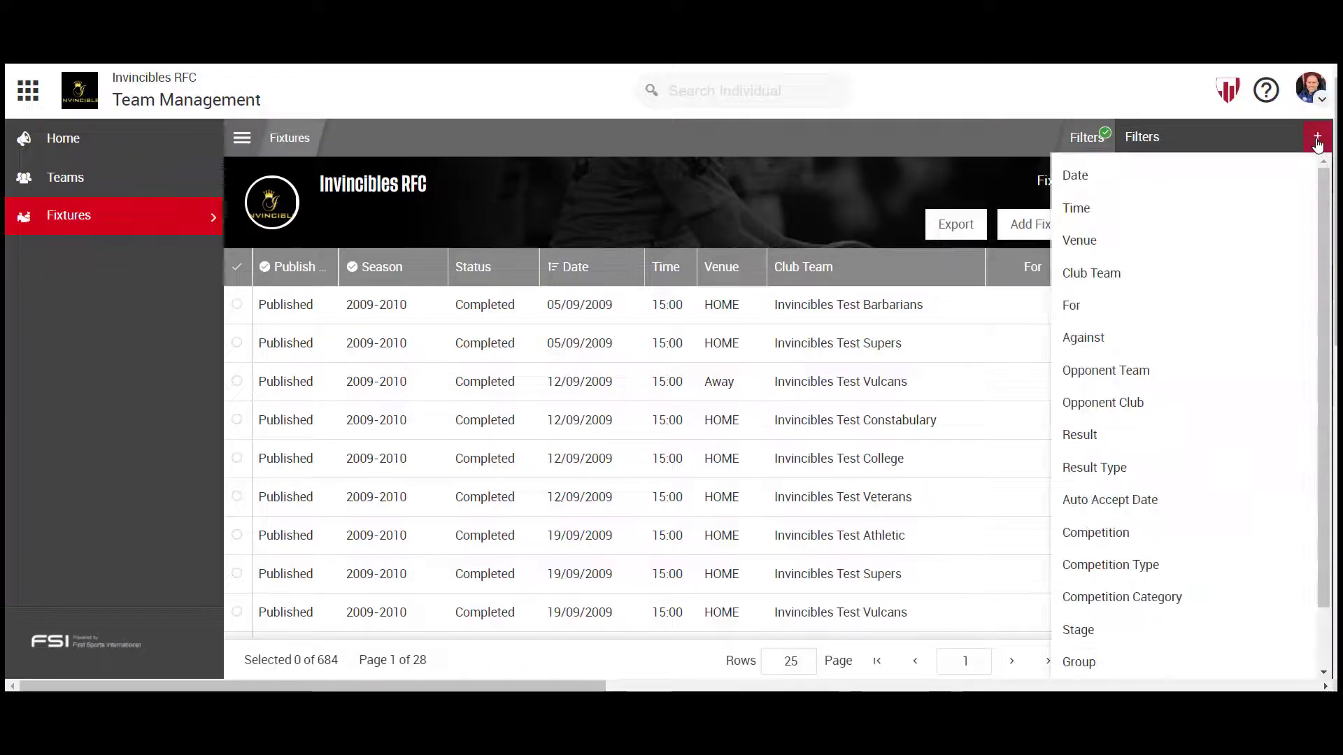
{"action": "left_click", "coordinate": [1117, 469]}
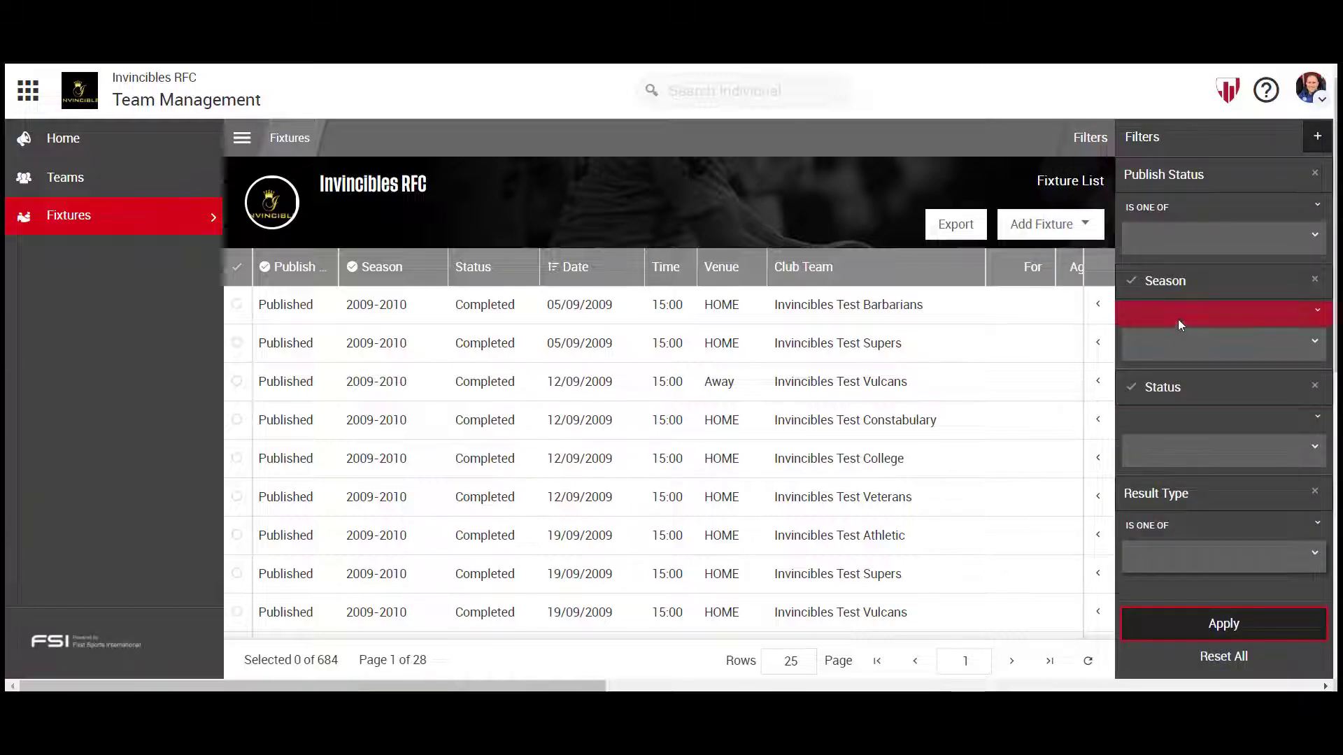
- Filter the fixture list to season 2022-2023 with the result type set to Equals Result
{"action": "left_click", "coordinate": [1284, 352]}
{"action": "left_click", "coordinate": [1139, 366]}
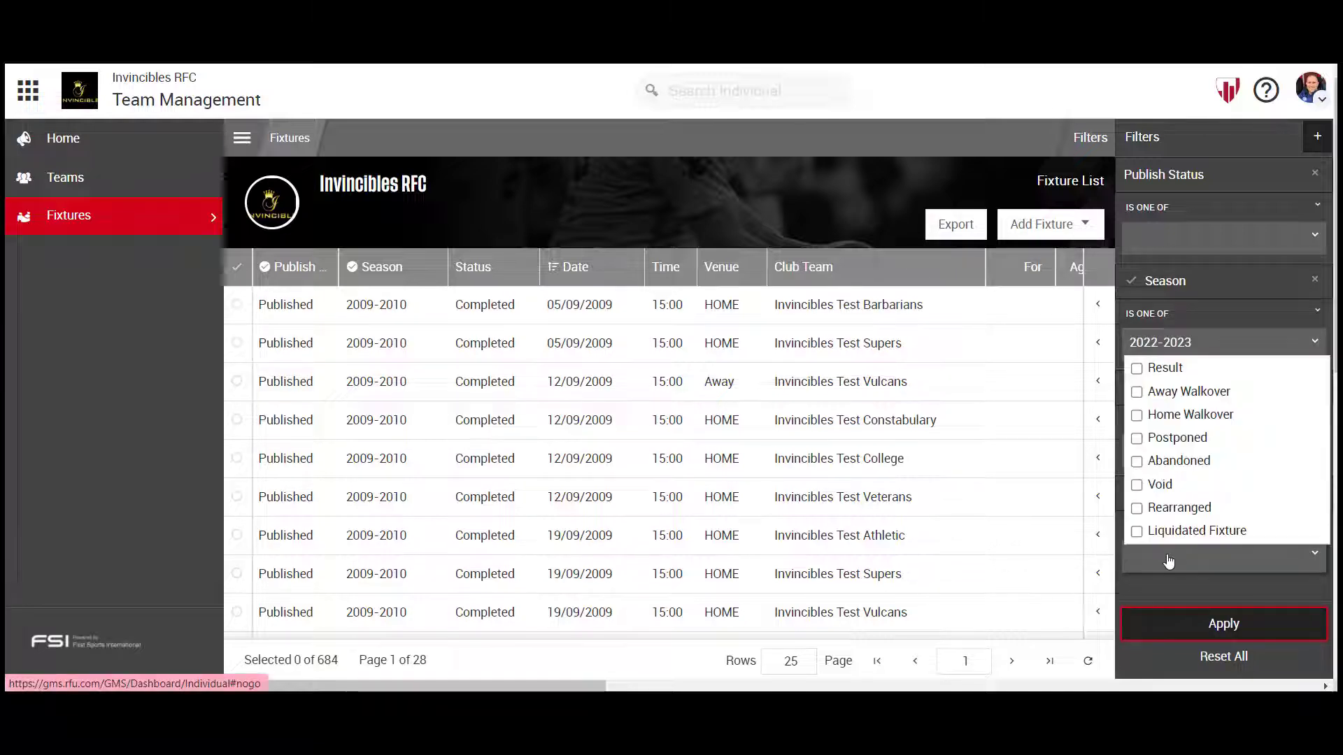
{"action": "left_click", "coordinate": [1168, 560]}
{"action": "left_click", "coordinate": [1164, 368]}
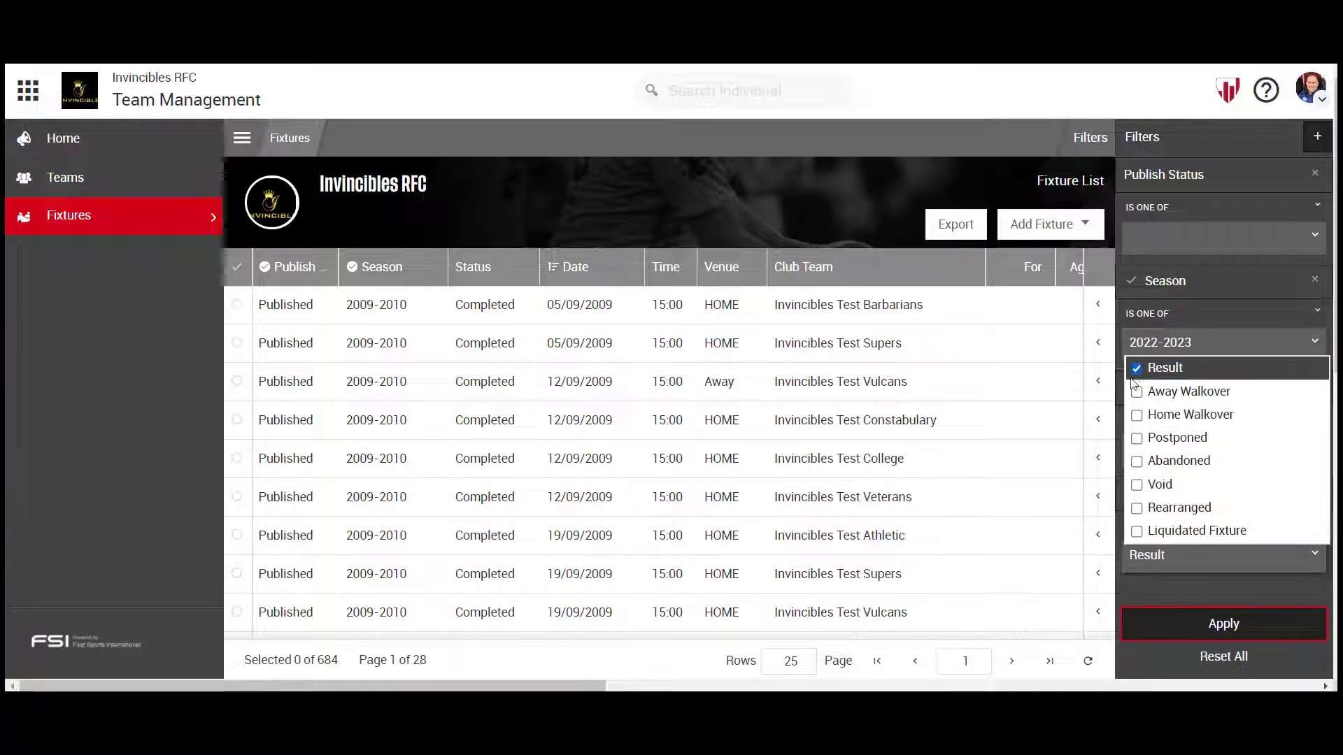
{"action": "left_click", "coordinate": [1189, 593]}
{"action": "left_click", "coordinate": [1178, 526]}
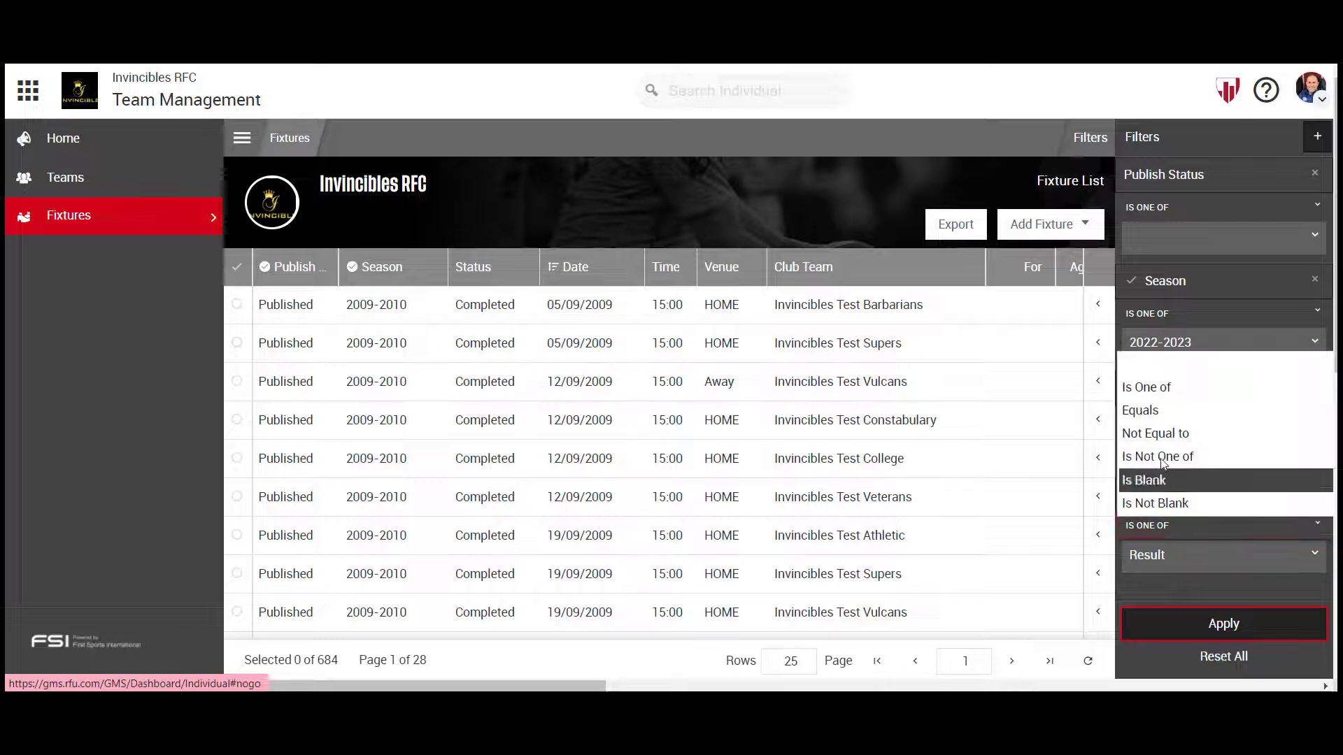
{"action": "left_click", "coordinate": [1150, 411]}
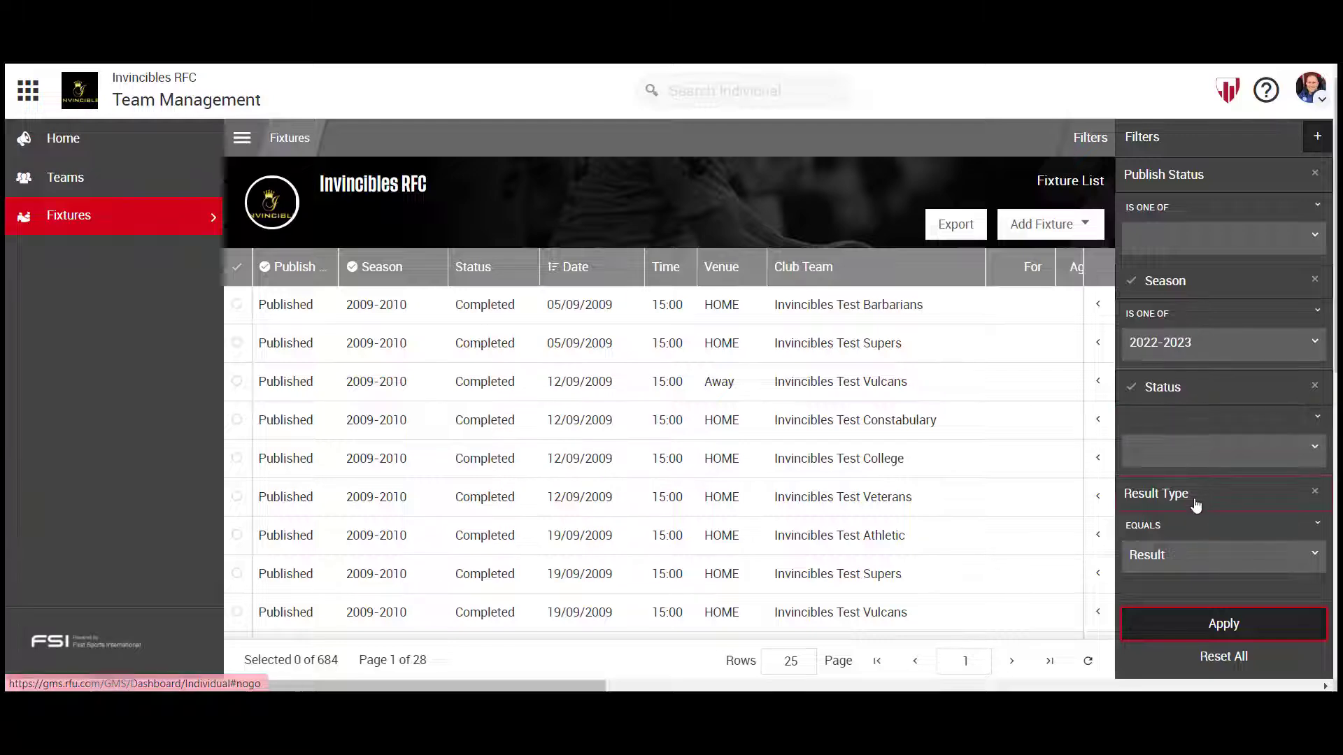
{"action": "left_click", "coordinate": [1198, 635]}
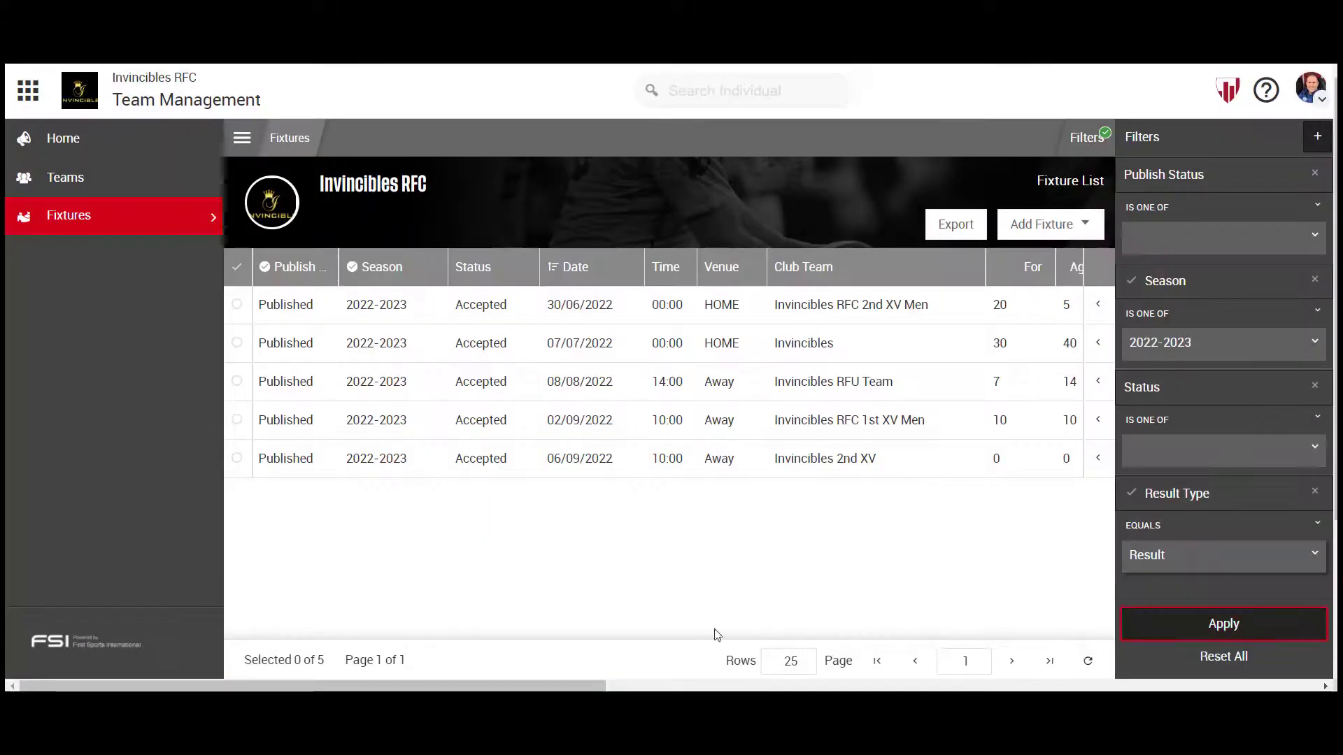